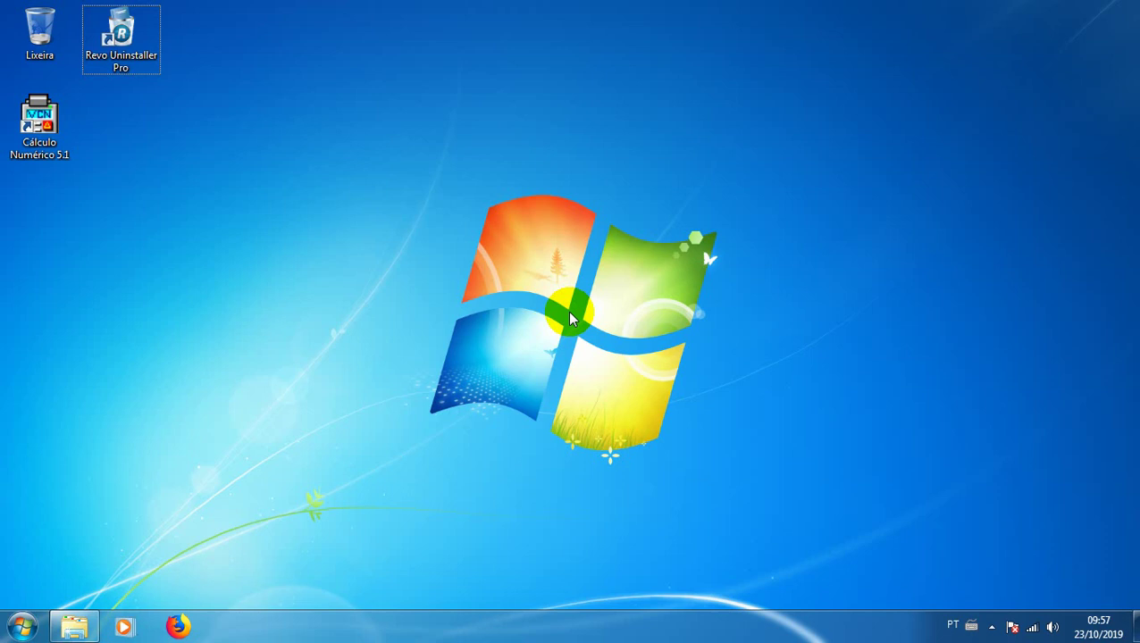
Step: Start the MySQL server from the pBuild Server folder and minimize its console window
left_click(74, 625)
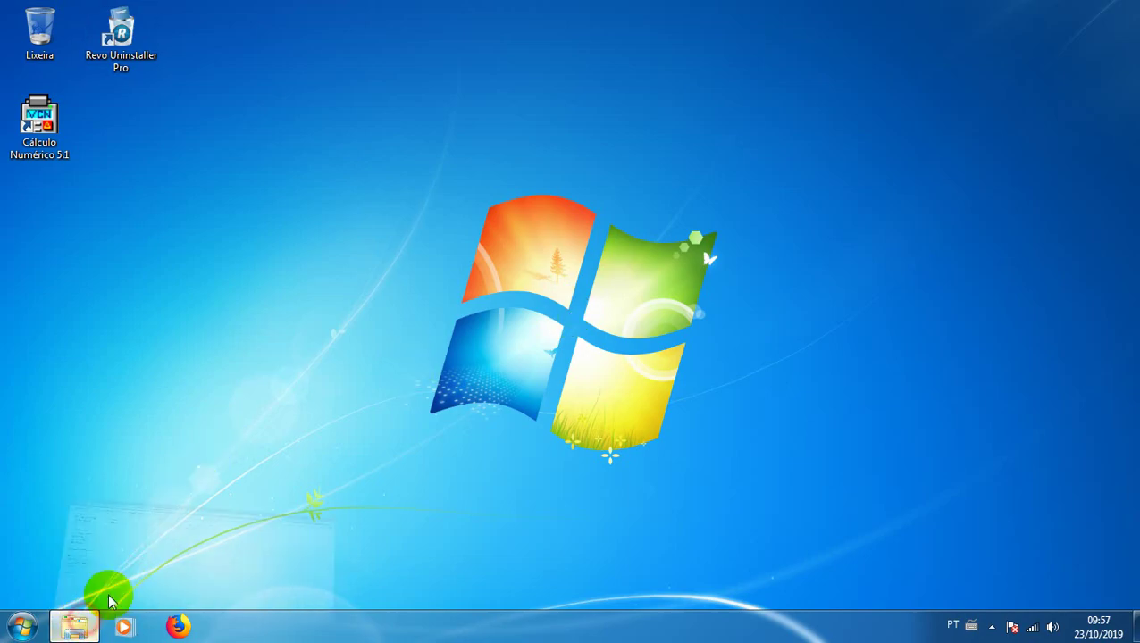
double_click(179, 127)
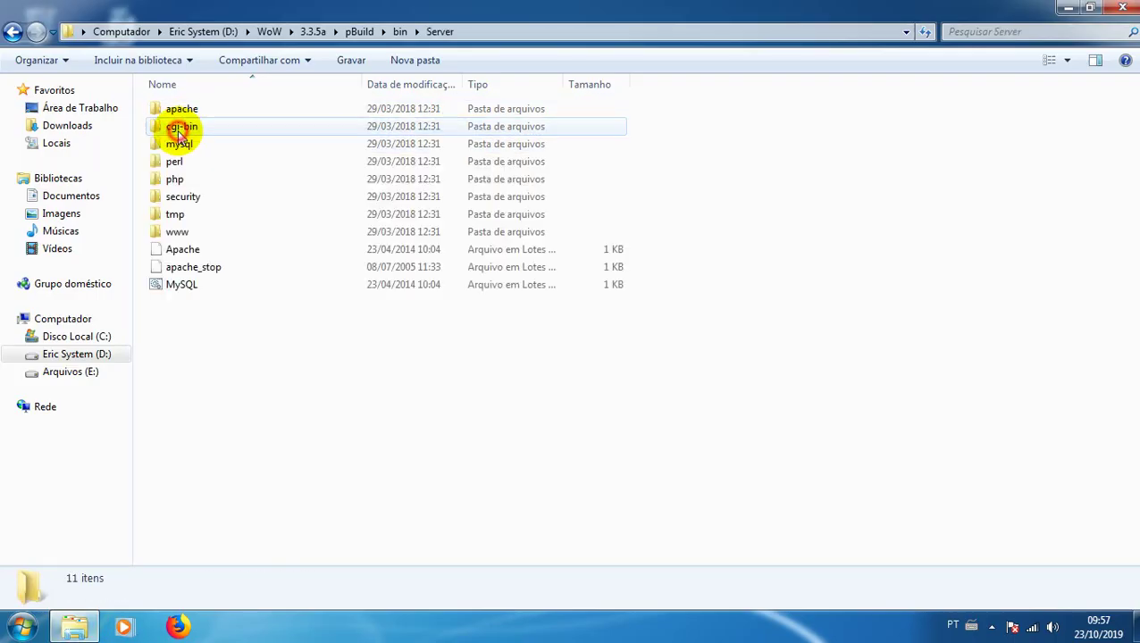
double_click(186, 288)
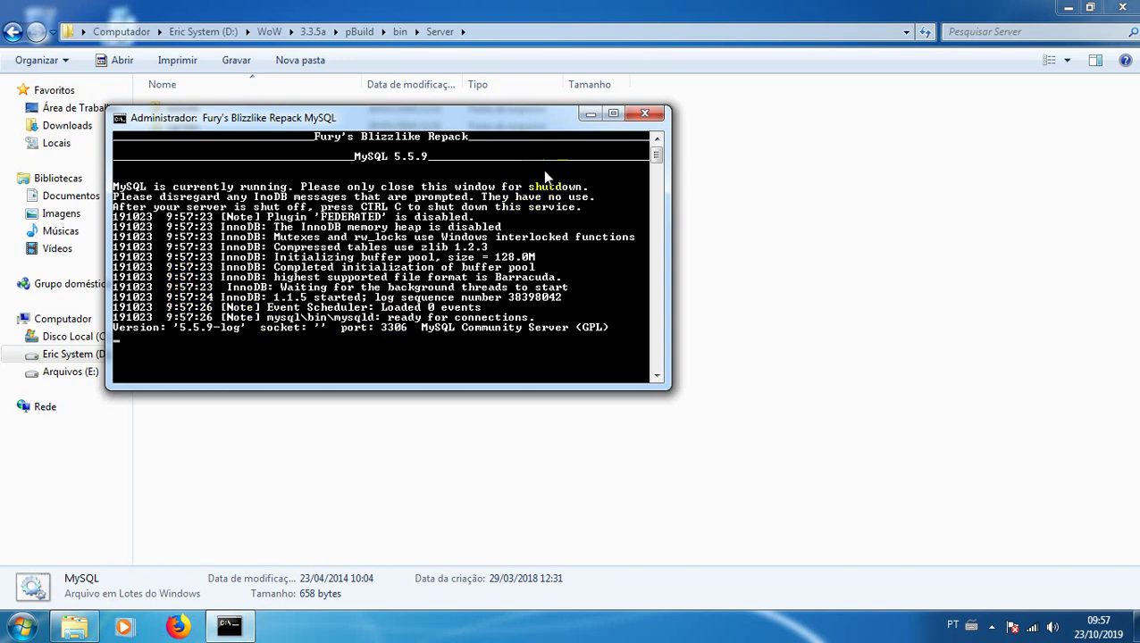
left_click(589, 114)
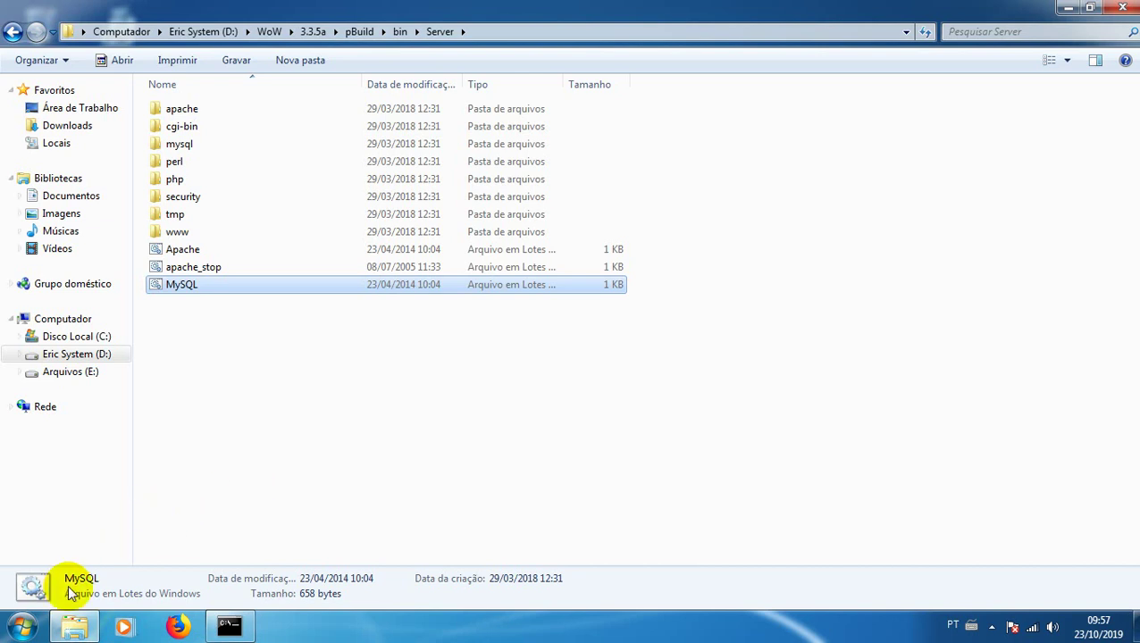
Step: Launch HeidiSQL, connect with the saved Server session, and maximize its window
left_click(19, 627)
type("heidi")
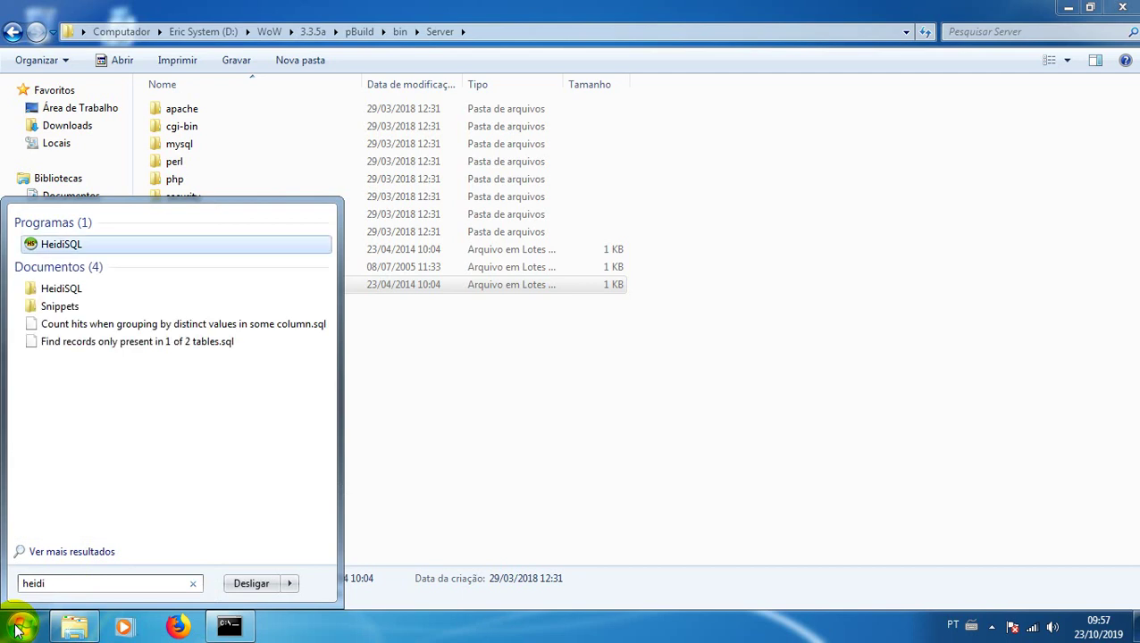
left_click(62, 244)
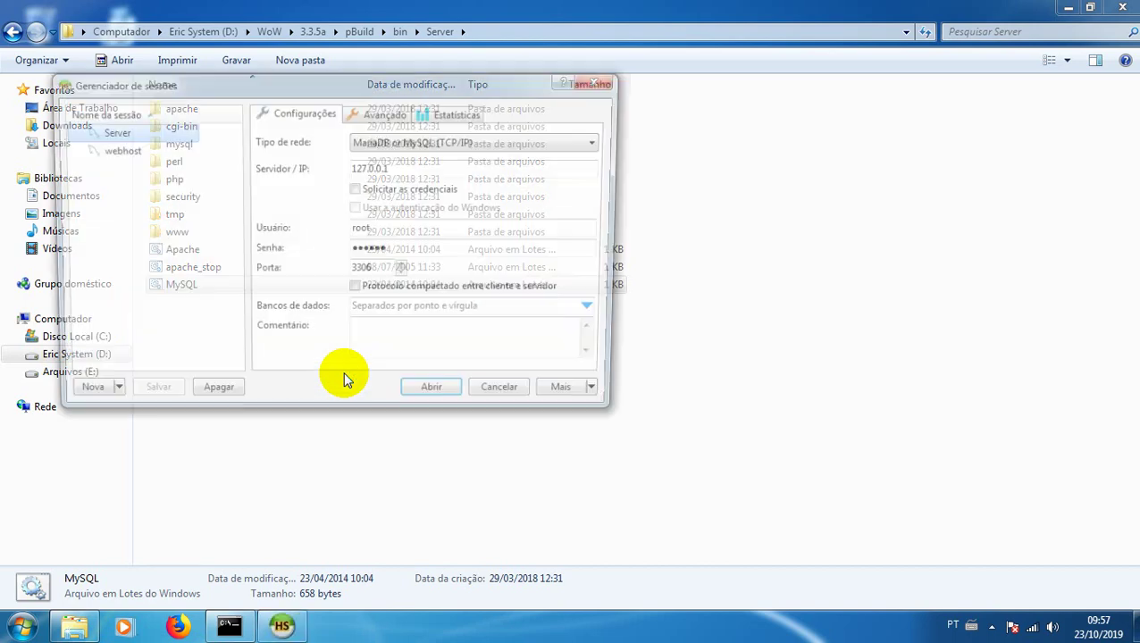
left_click(420, 390)
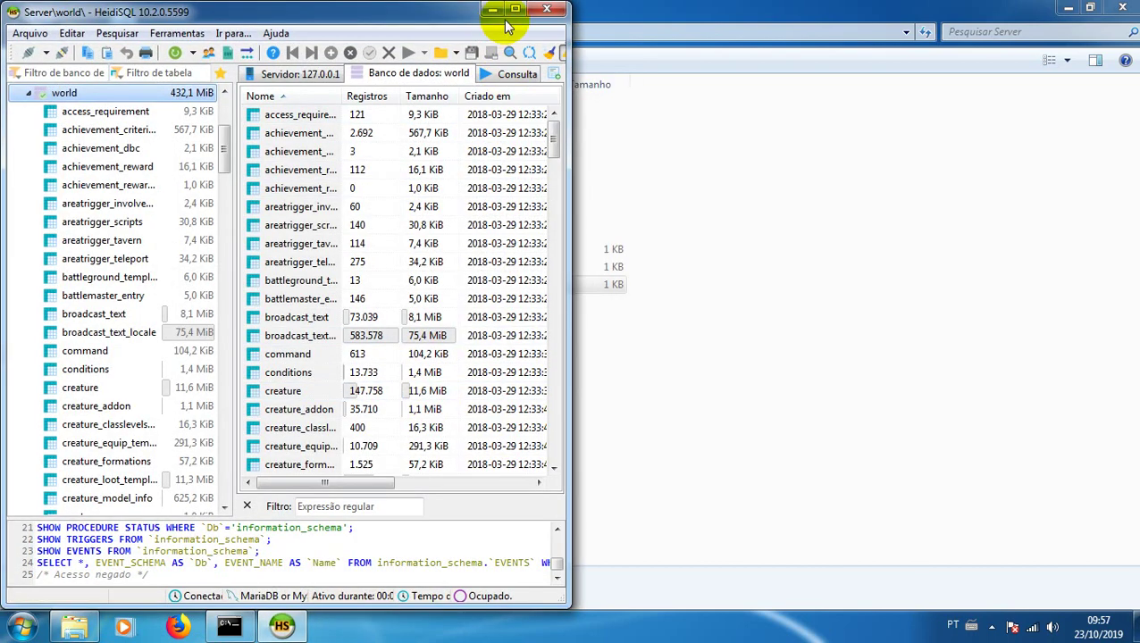
left_click(514, 9)
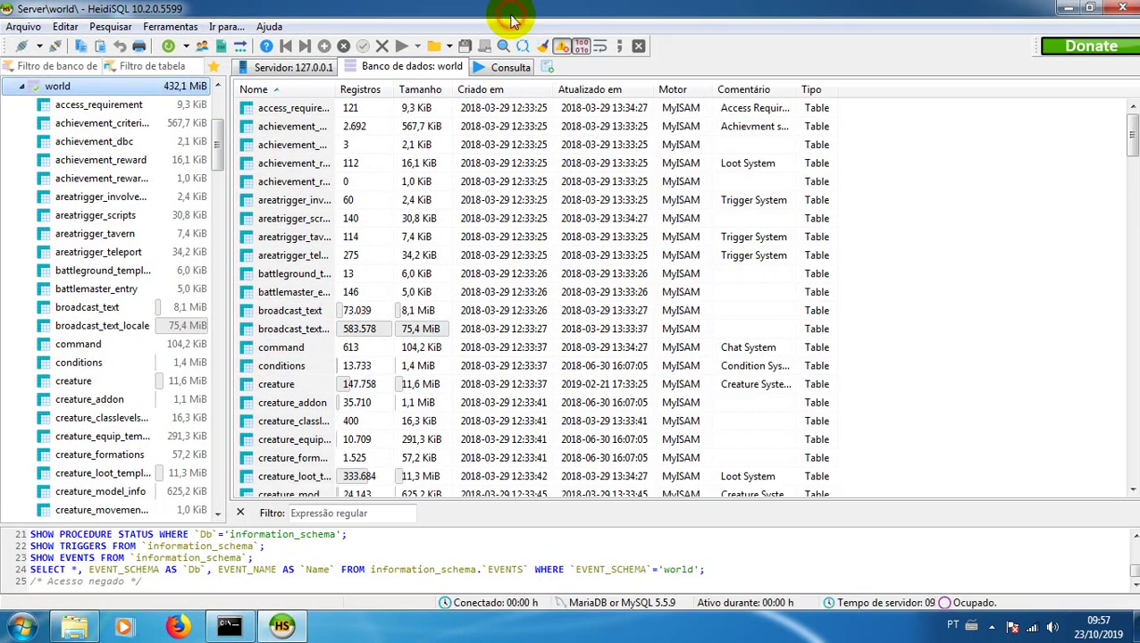
Step: Examine the data in the auth database's account, account_access, rbac permission and realmlist tables
left_click(20, 86)
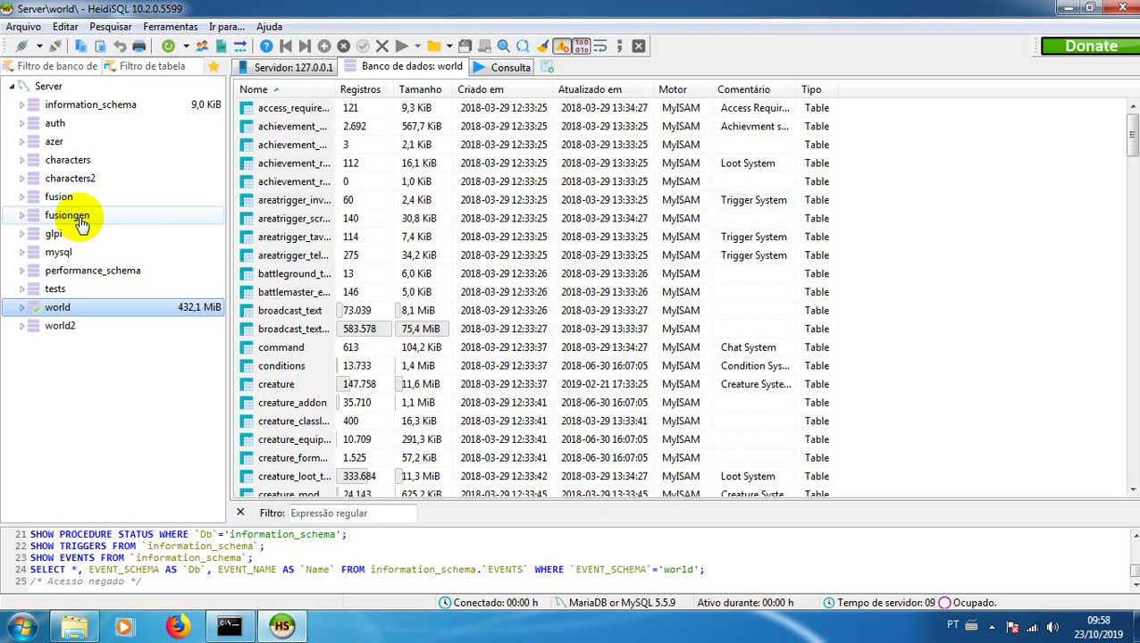
left_click(23, 124)
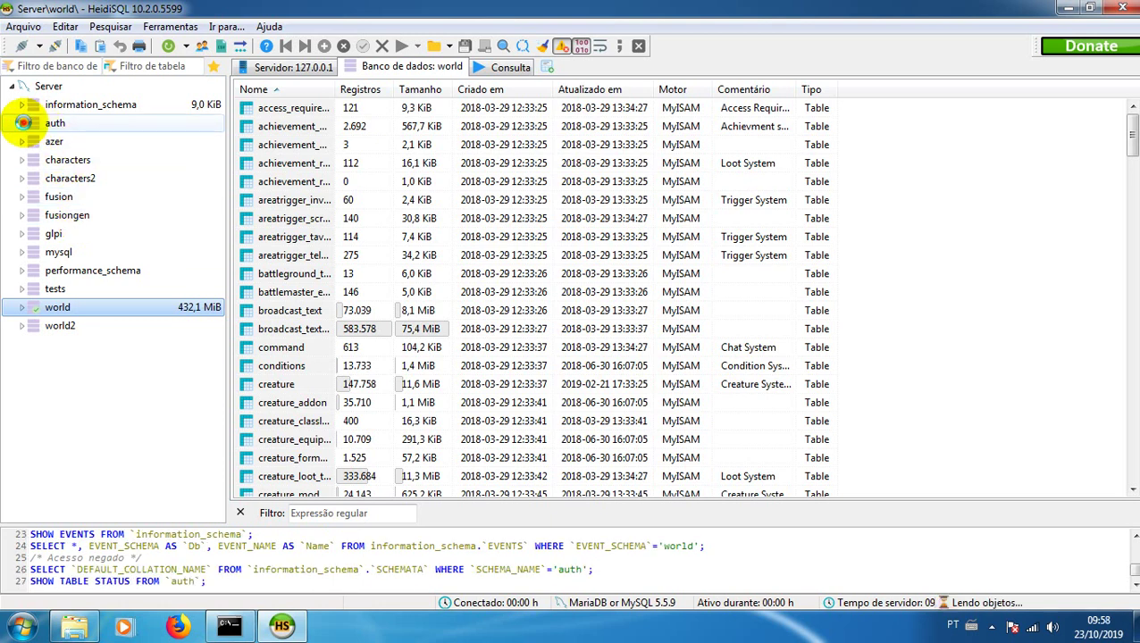
left_click(72, 142)
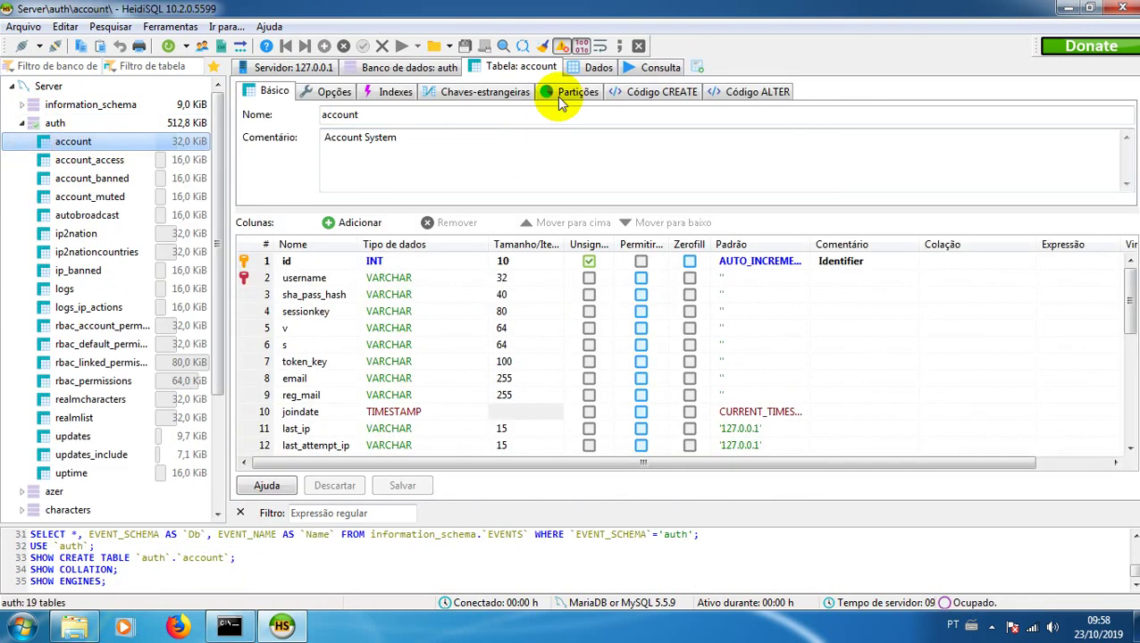
left_click(595, 67)
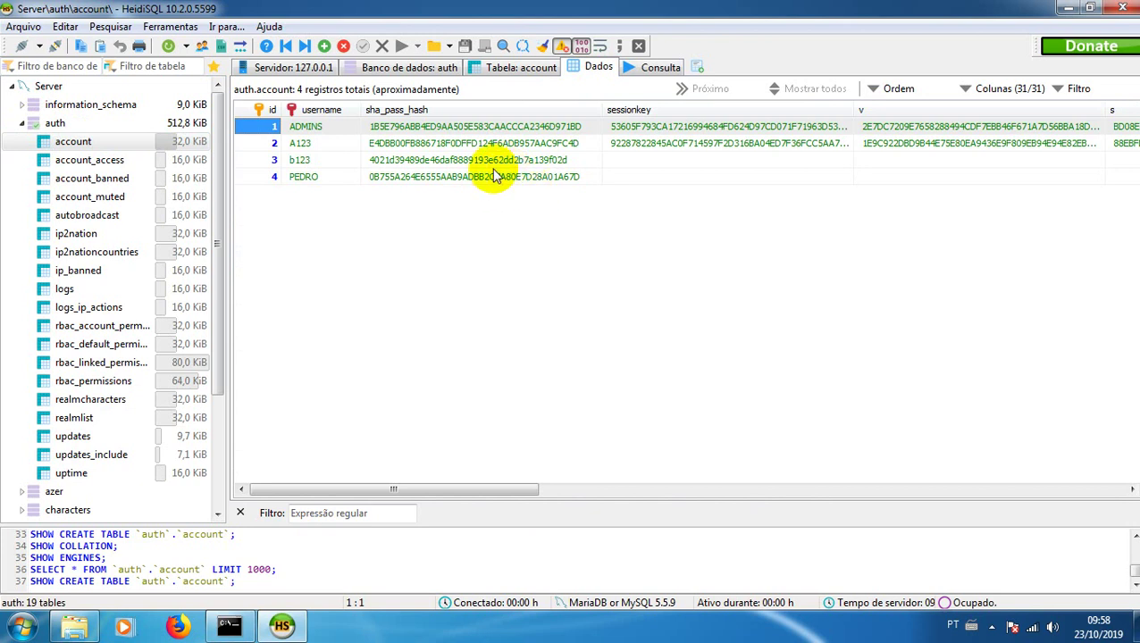
left_click(87, 162)
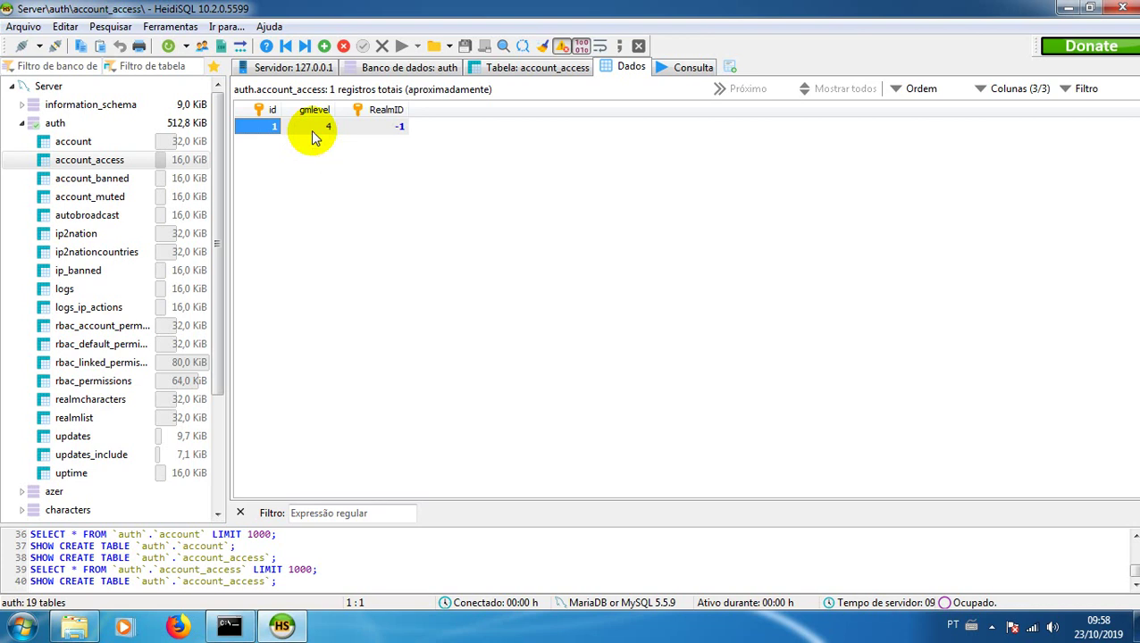
left_click(122, 325)
left_click(102, 343)
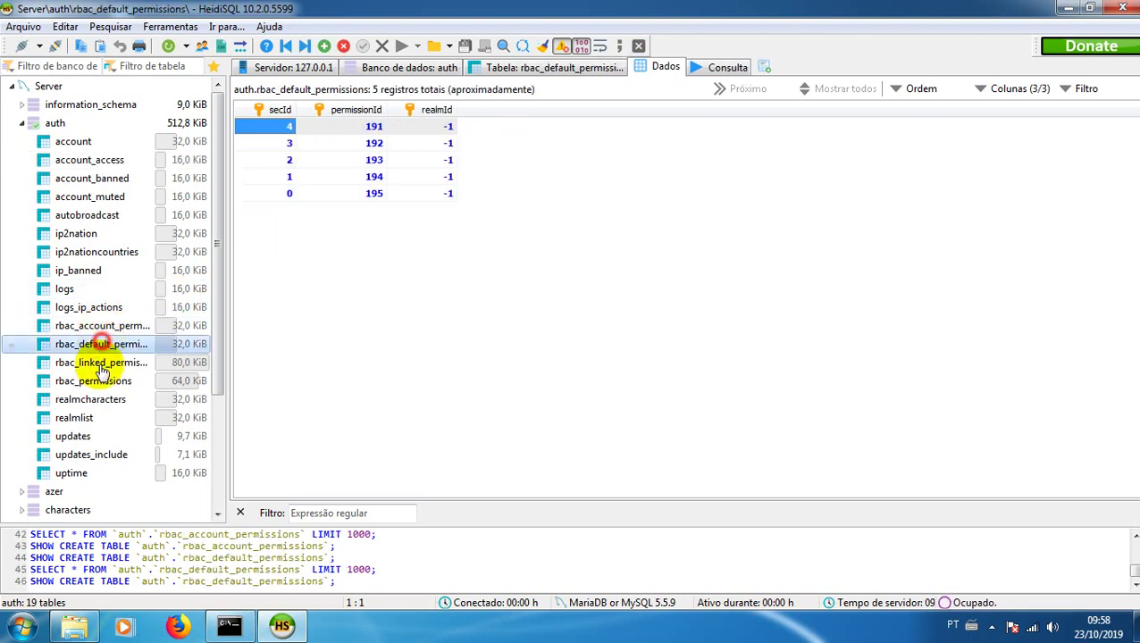
left_click(74, 417)
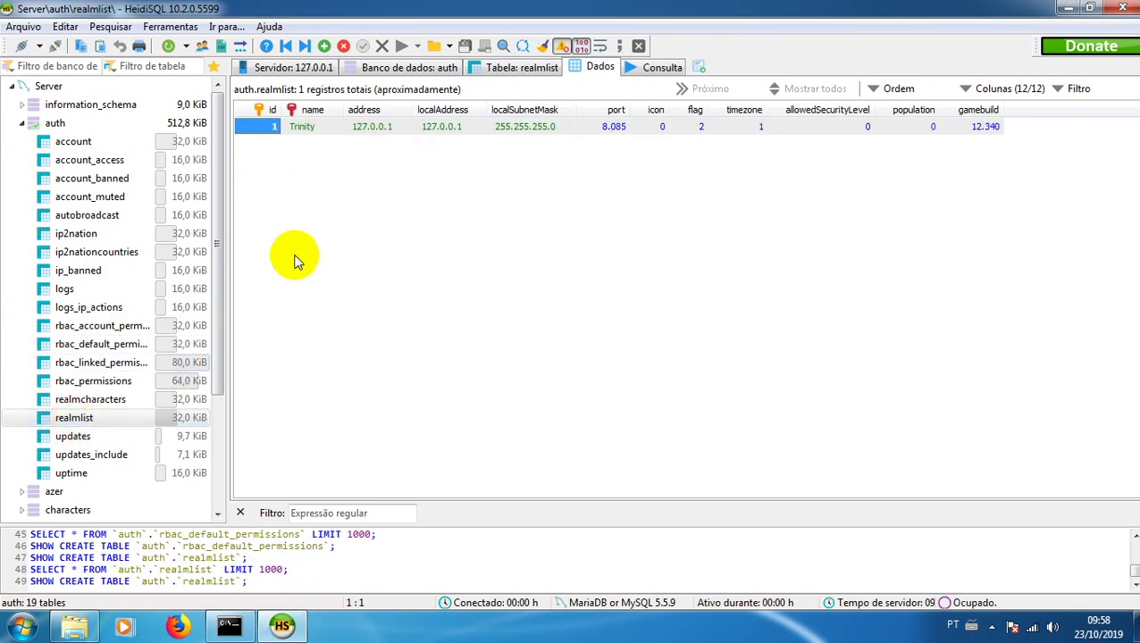
left_click(24, 125)
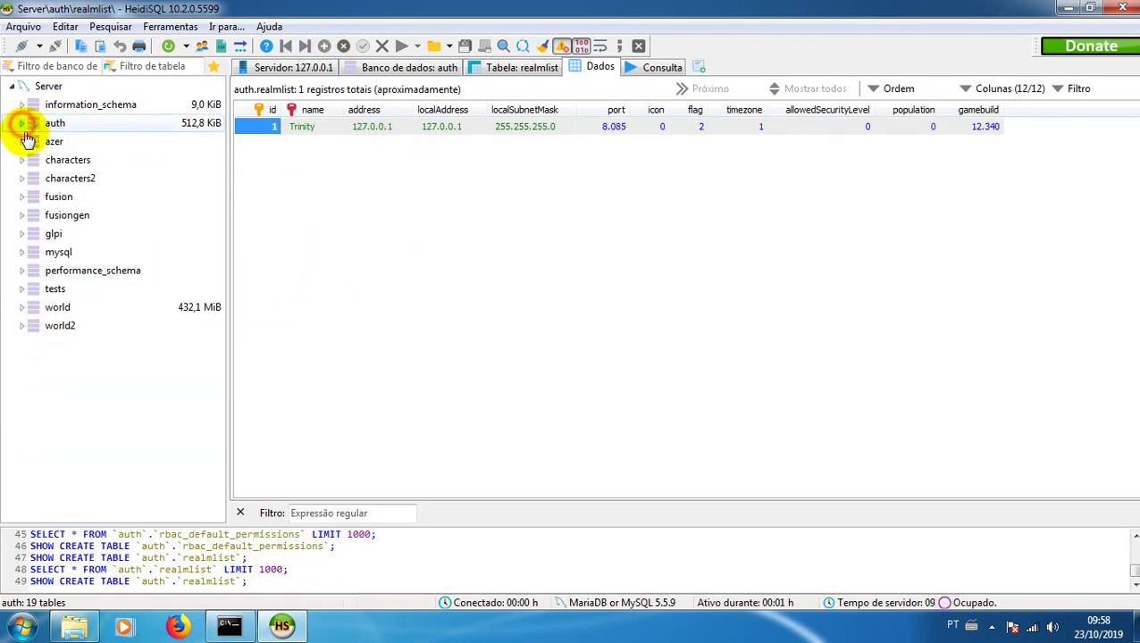
Step: Open the SQL export settings for the auth database
left_click(56, 123)
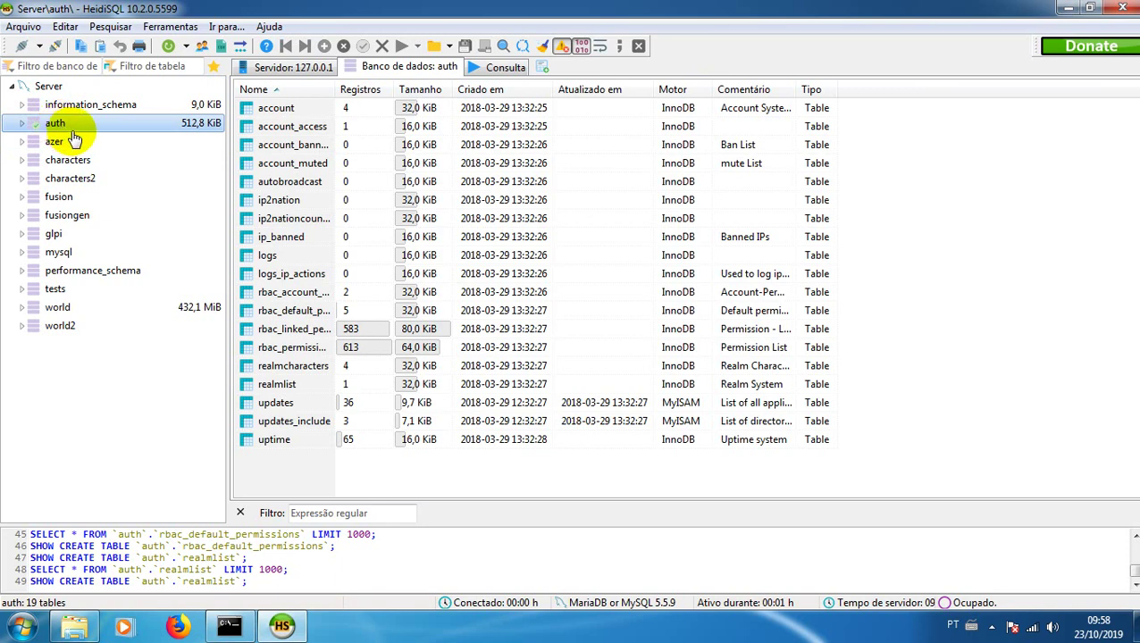
right_click(55, 127)
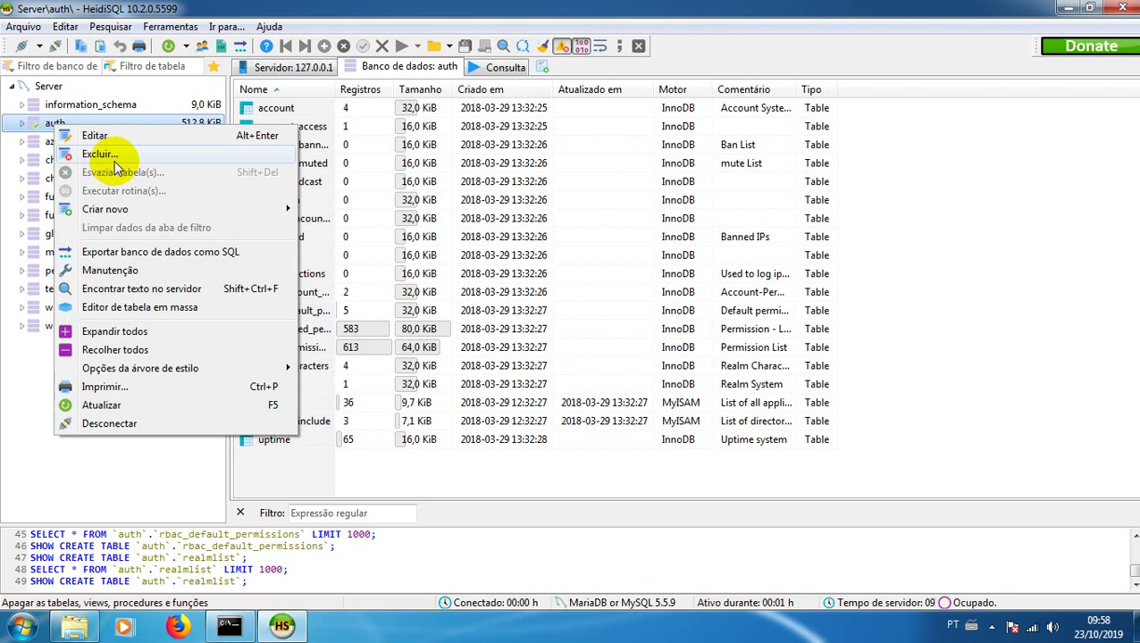
left_click(179, 255)
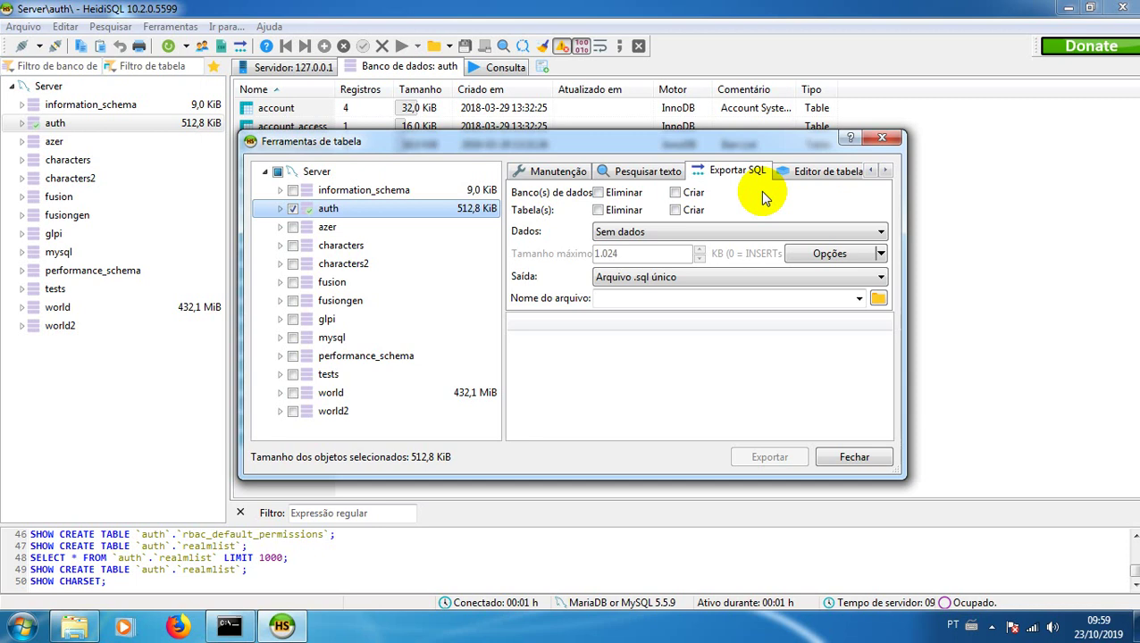
Step: Set the auth export to create the database and tables without dropping them, with data handling as Remover e inserir
left_click(607, 195)
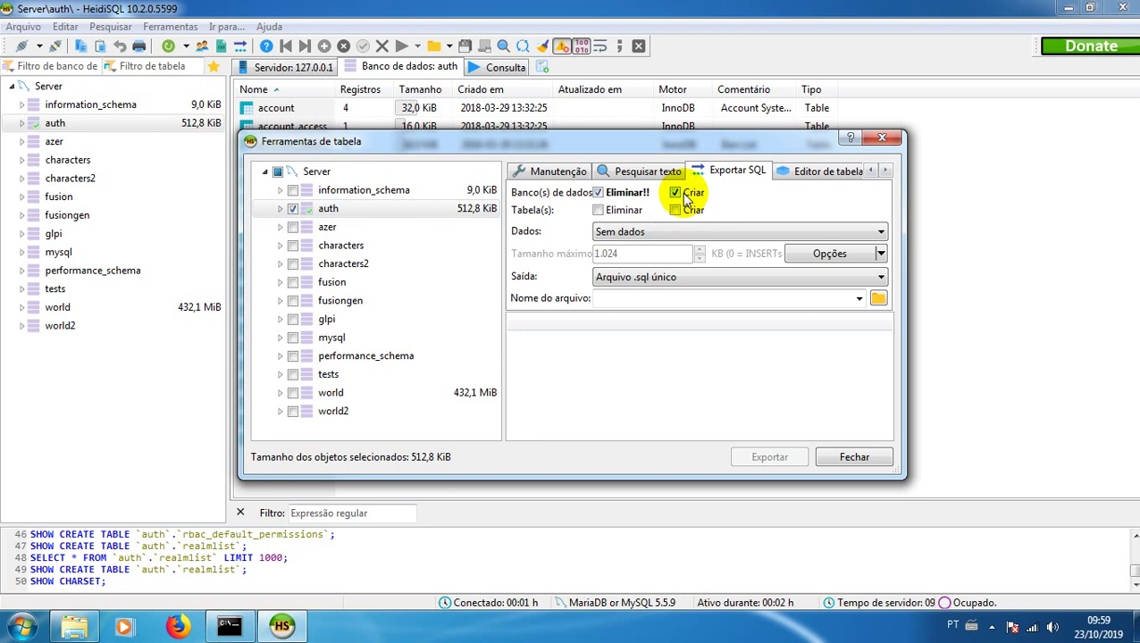
left_click(598, 210)
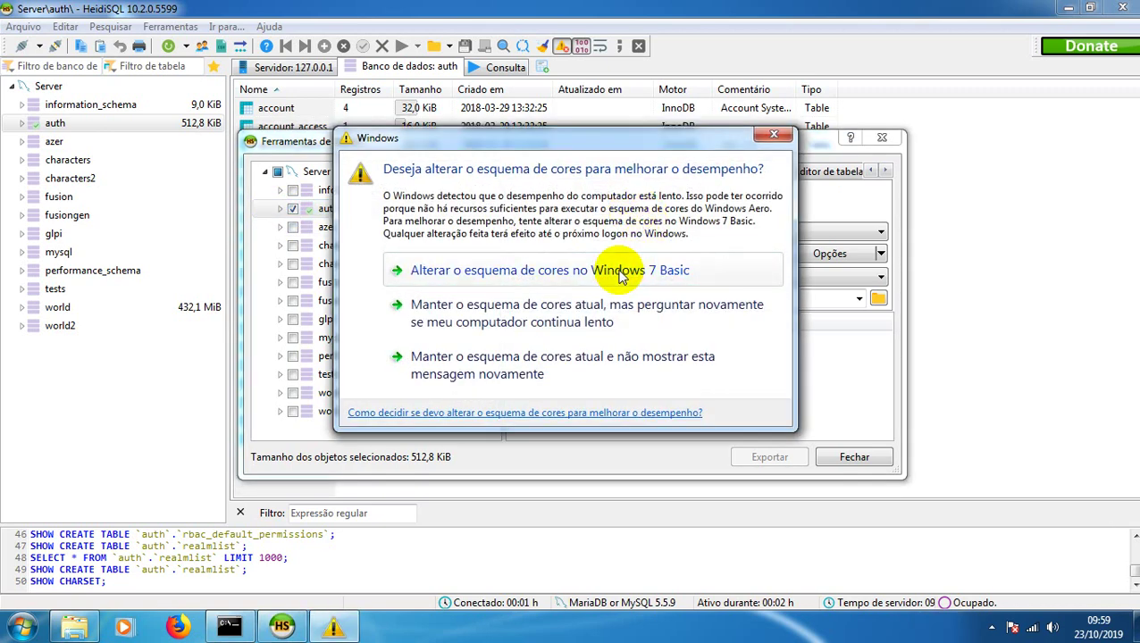
left_click(773, 138)
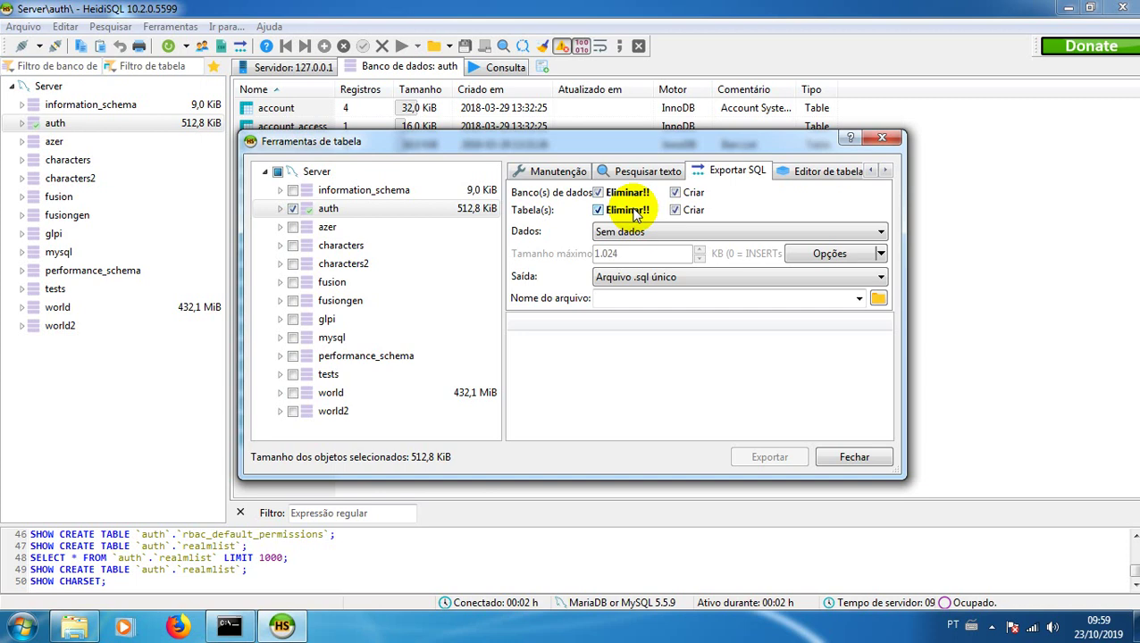
left_click(597, 192)
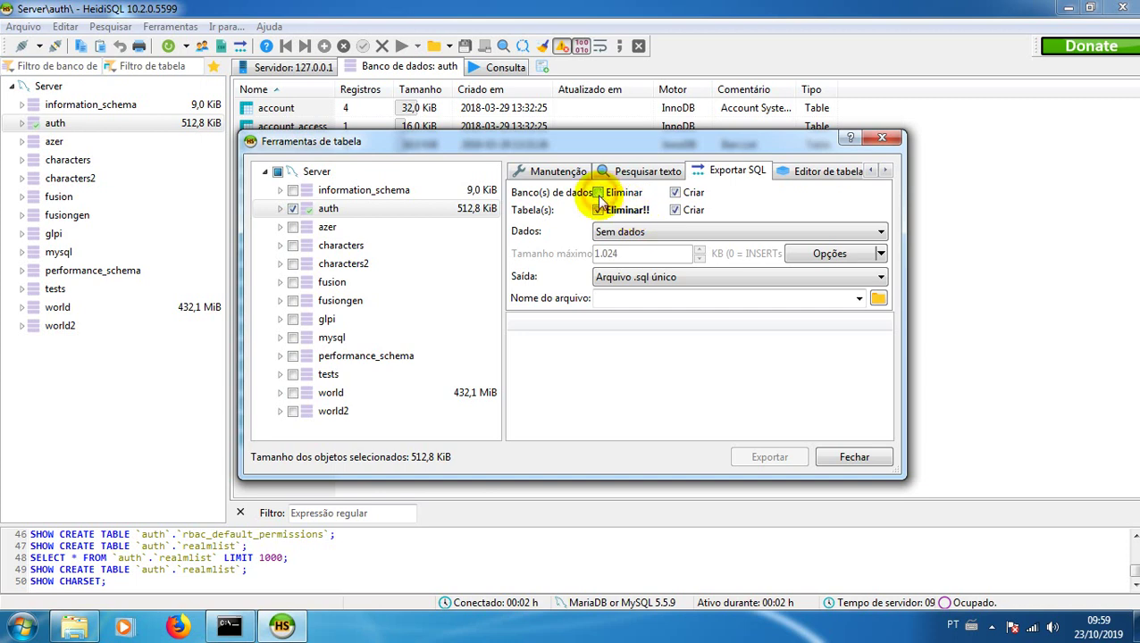
left_click(598, 211)
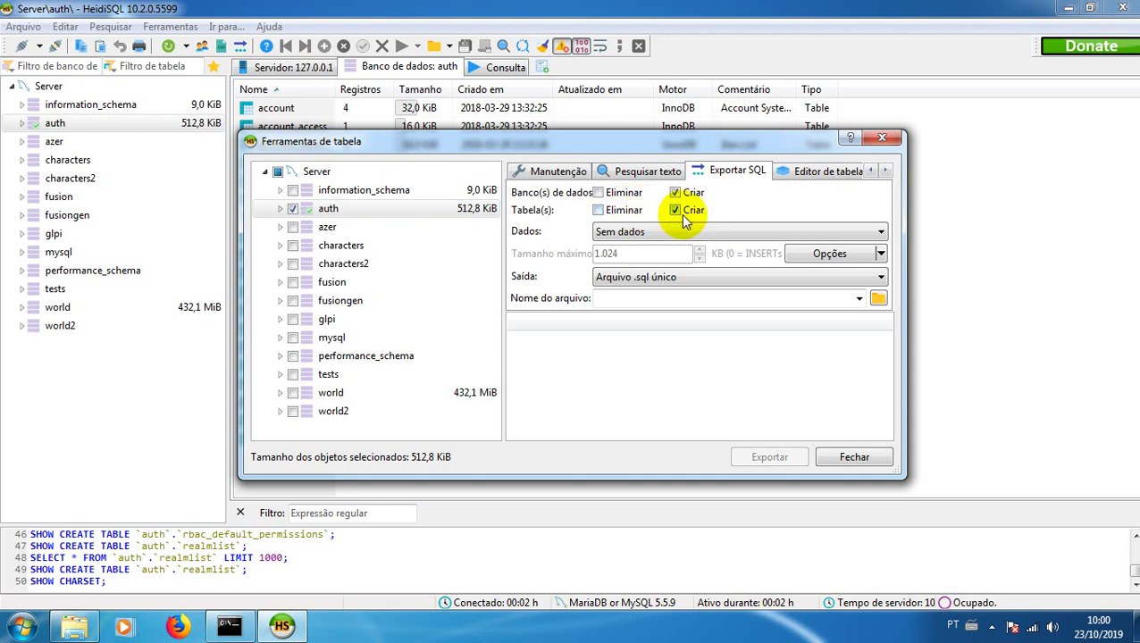
left_click(628, 237)
left_click(631, 238)
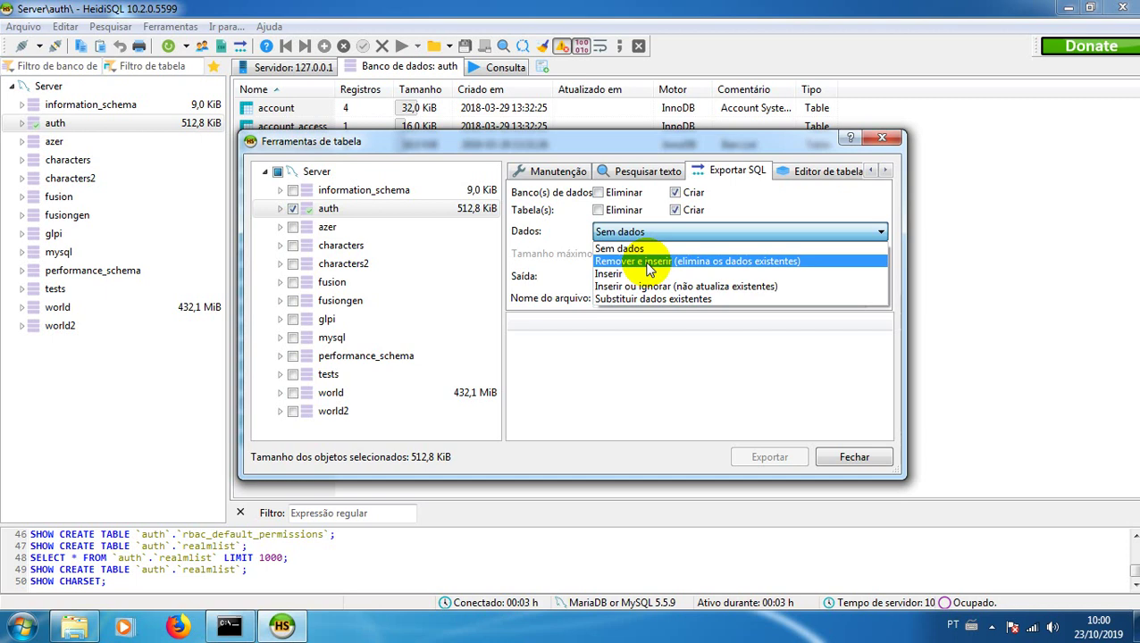
left_click(646, 263)
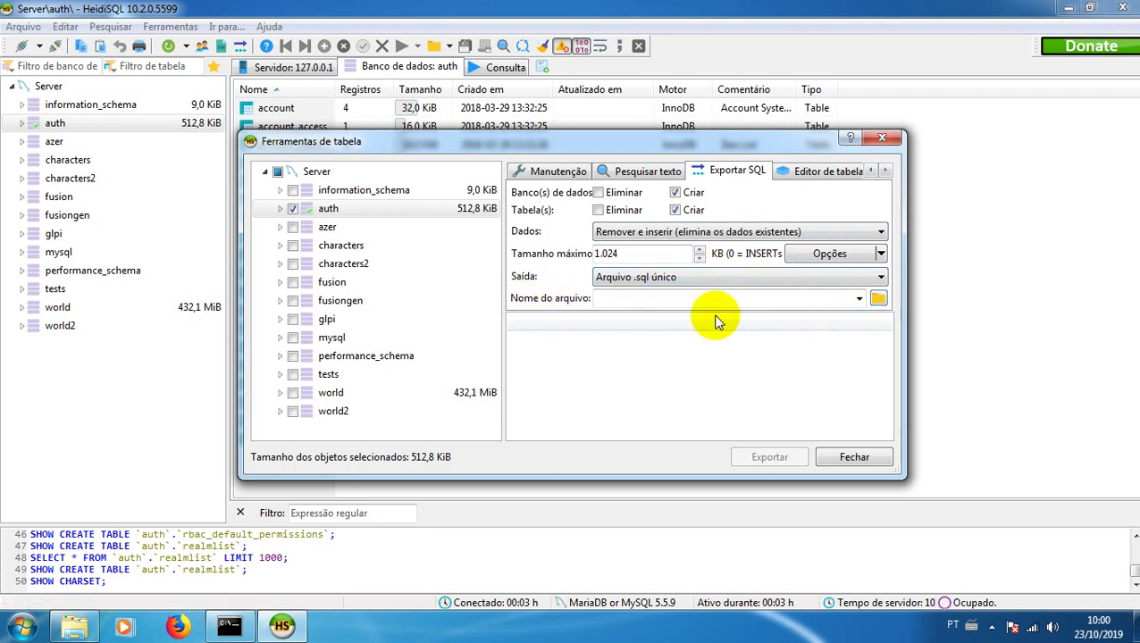
Step: Export the auth database to the SQL file auth-h.sql on the desktop and close the export window
left_click(879, 300)
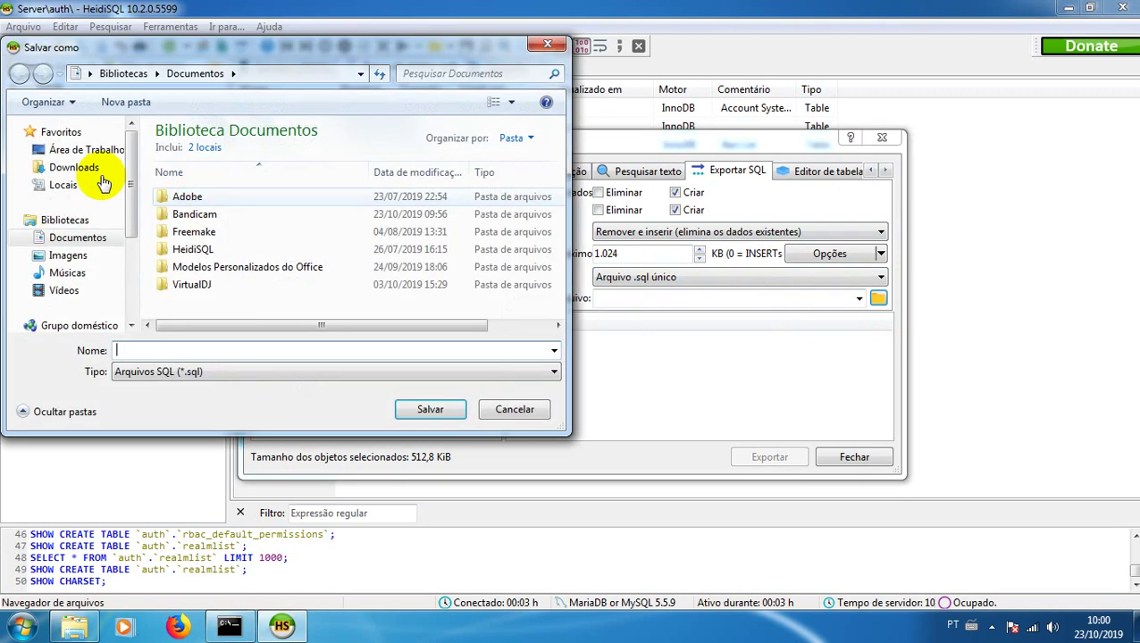
left_click(81, 150)
left_click(154, 353)
type("auth-h")
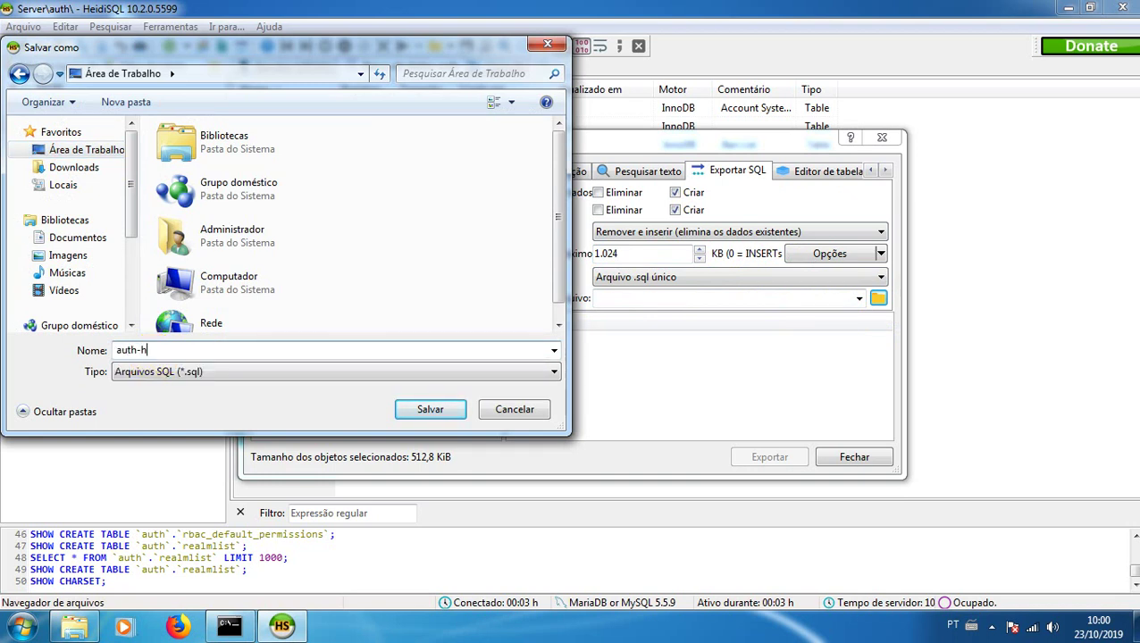
left_click(163, 379)
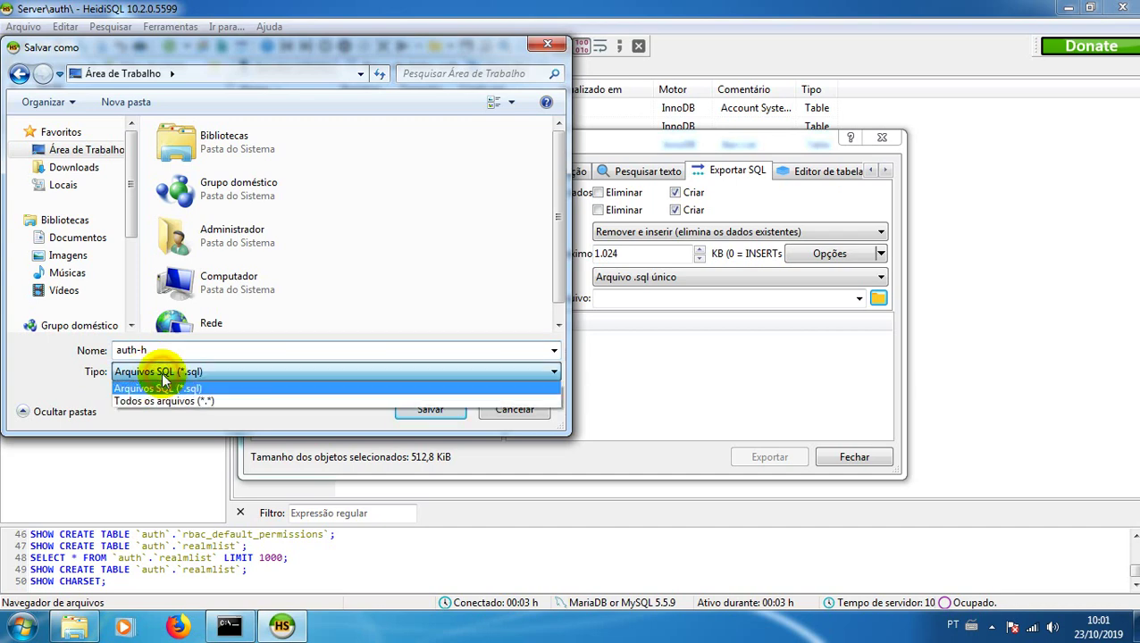
left_click(182, 386)
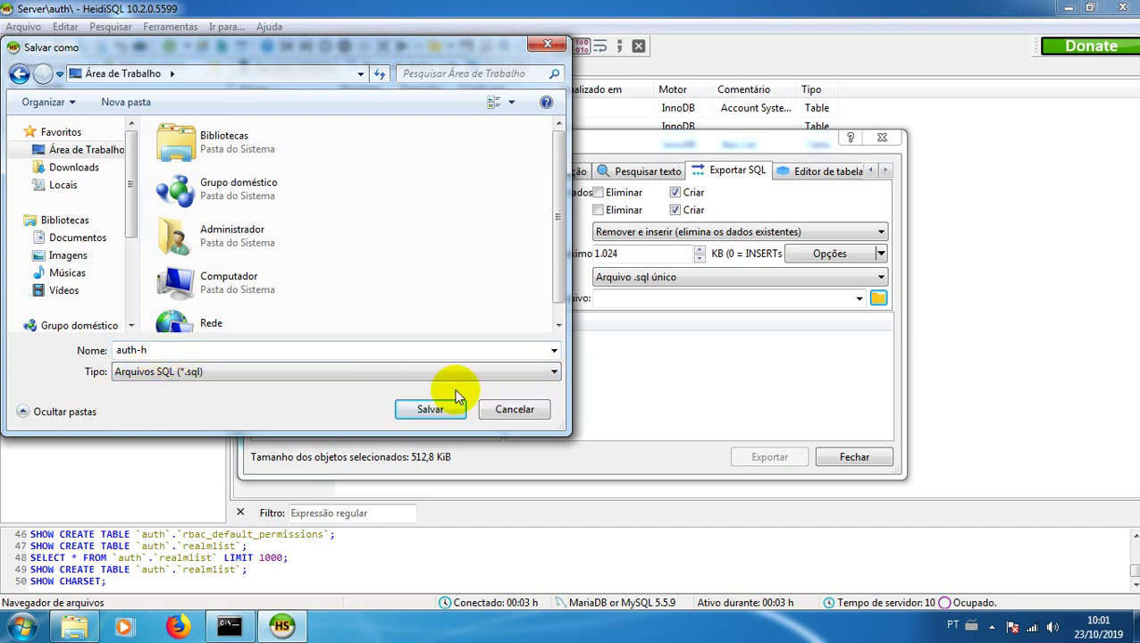
left_click(433, 409)
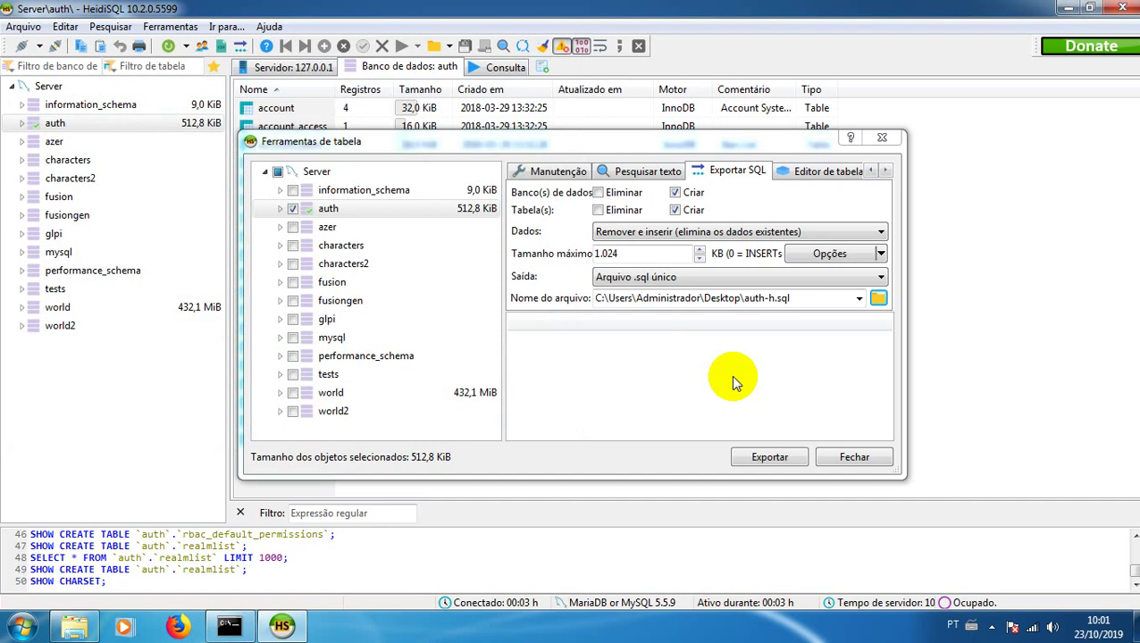
left_click(797, 456)
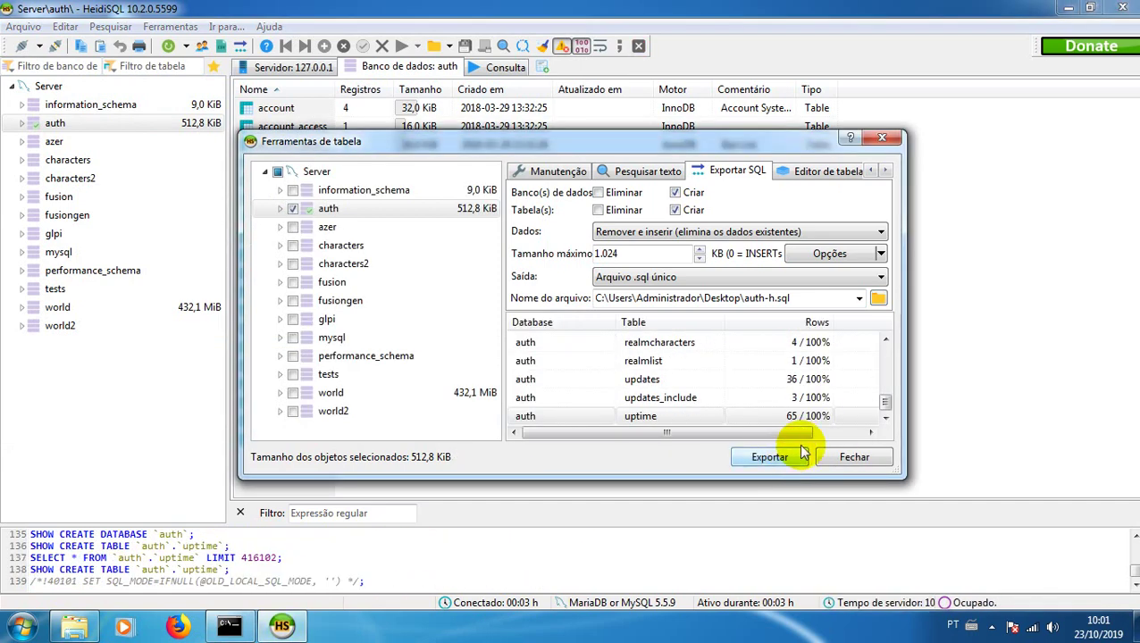
left_click(853, 456)
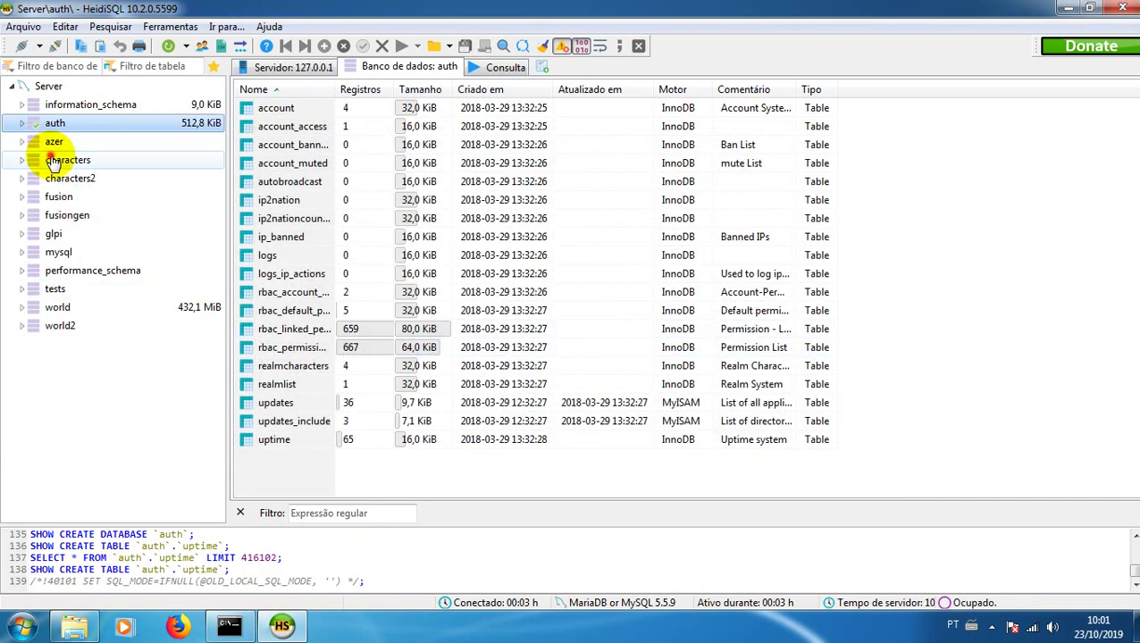
Step: Open the SQL export settings for the characters database
left_click(58, 161)
right_click(69, 167)
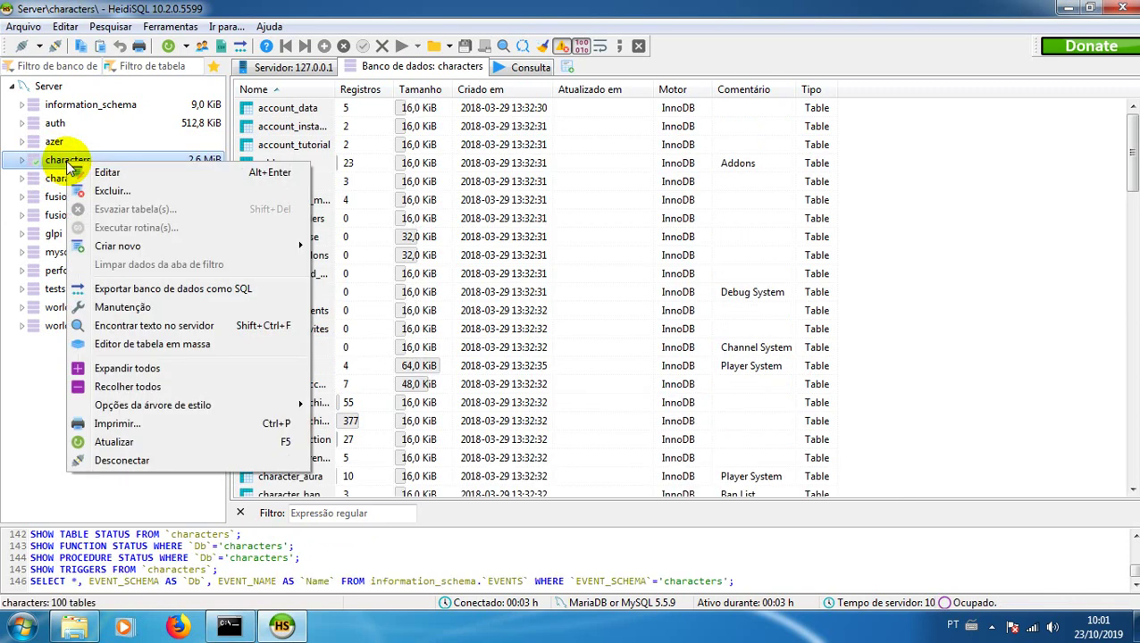
left_click(156, 289)
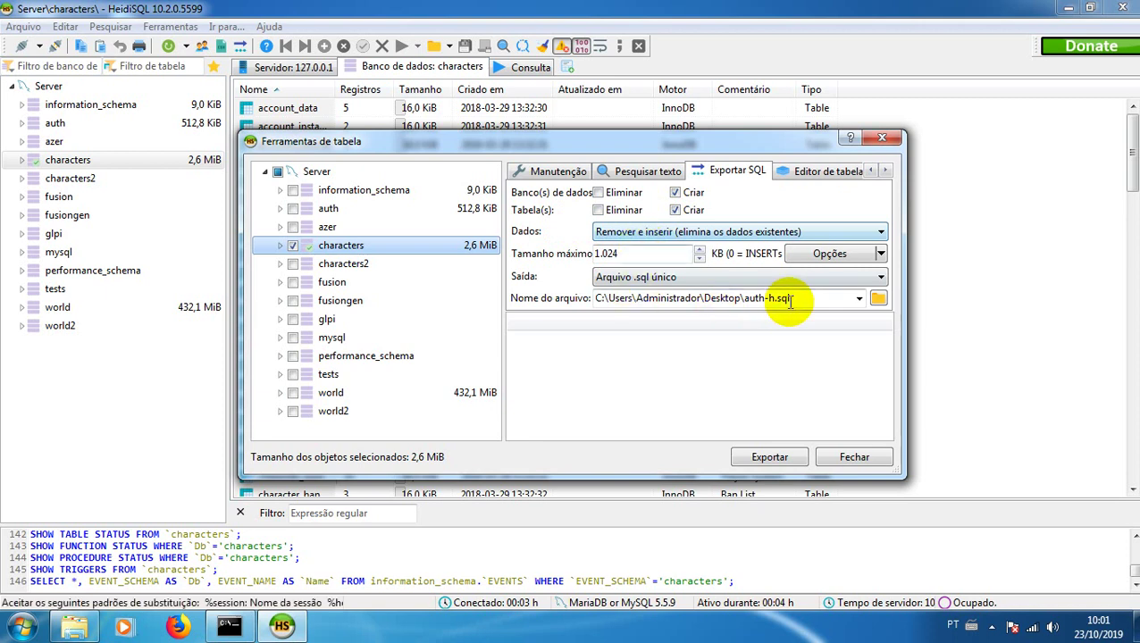
Step: Export the characters database to the SQL file characters-h.sql on the desktop and close the export window
left_click(753, 297)
left_click(763, 298)
left_click_drag(770, 298, 738, 298)
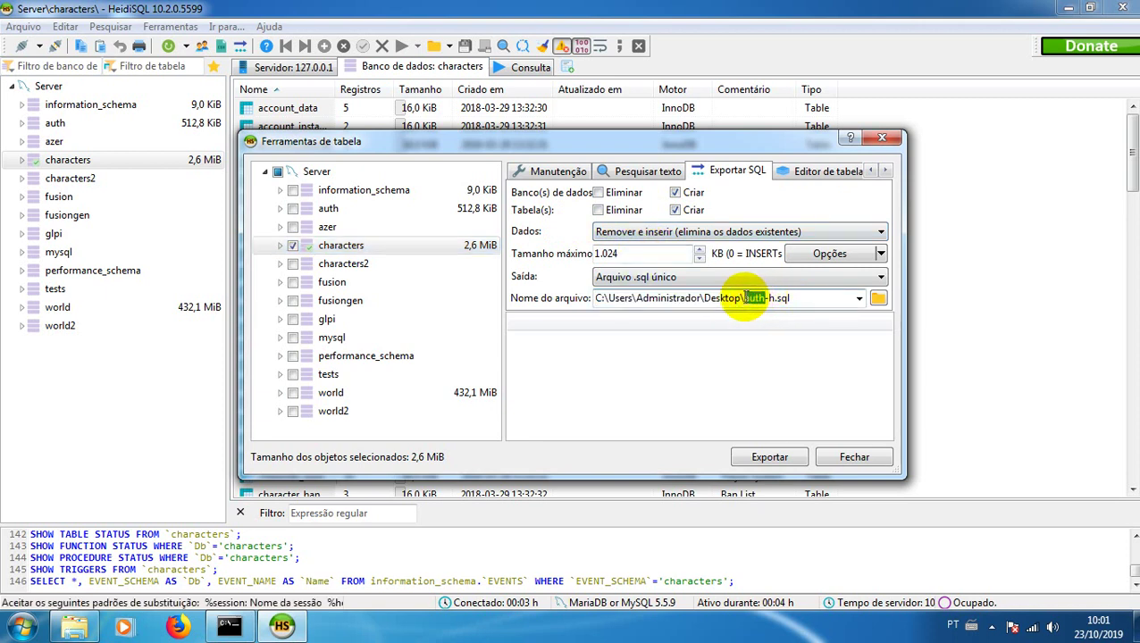
key("BackSpace")
type("characters")
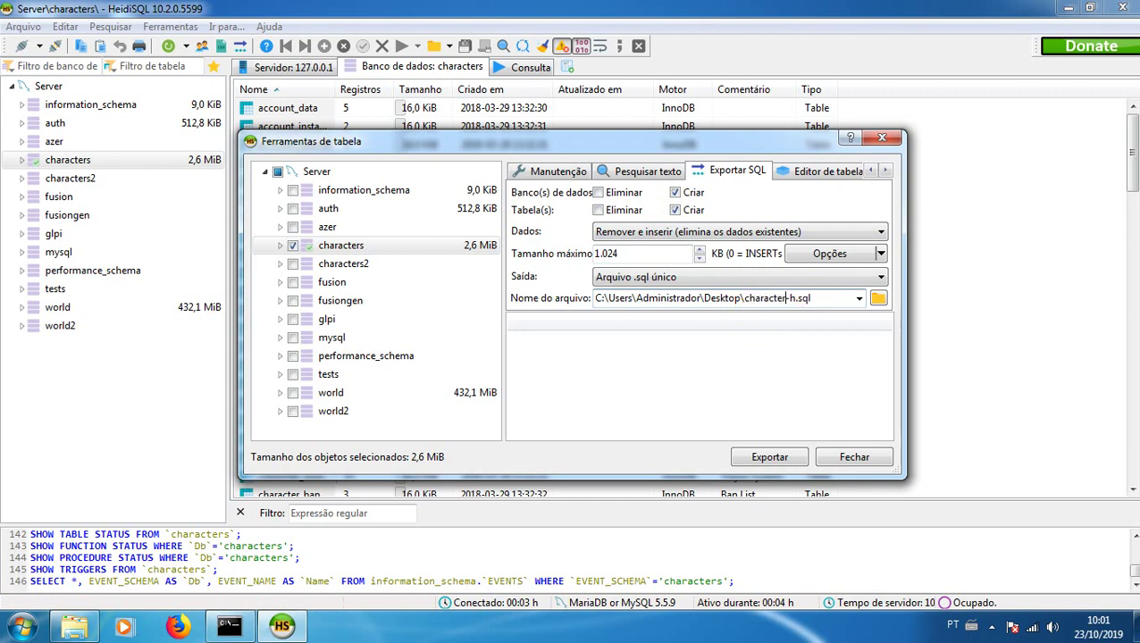
left_click(779, 456)
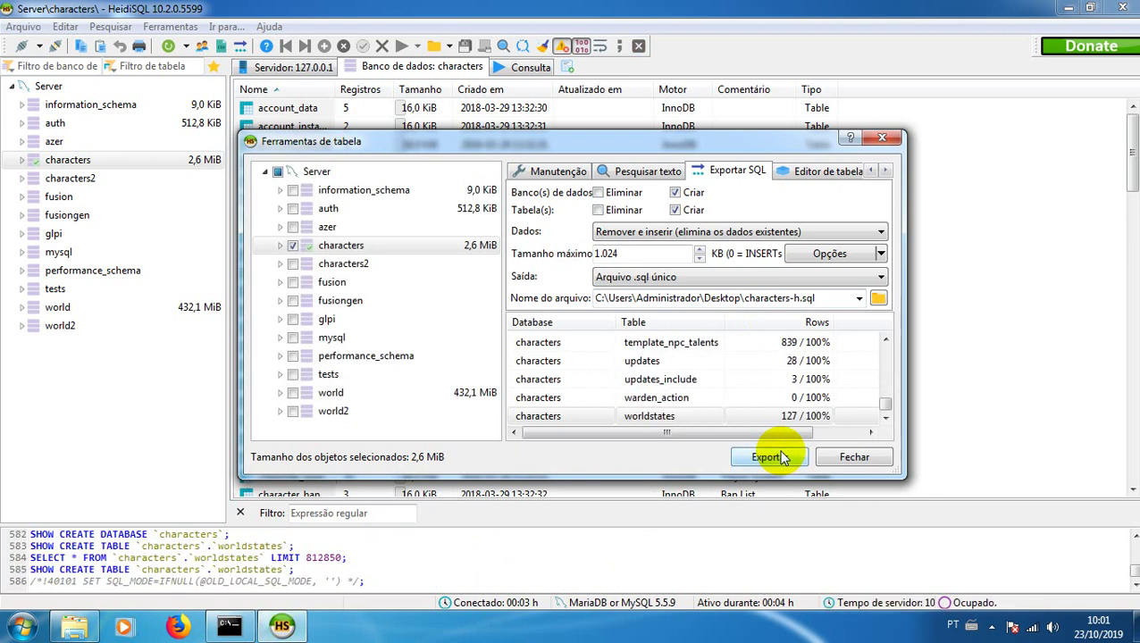
left_click(842, 457)
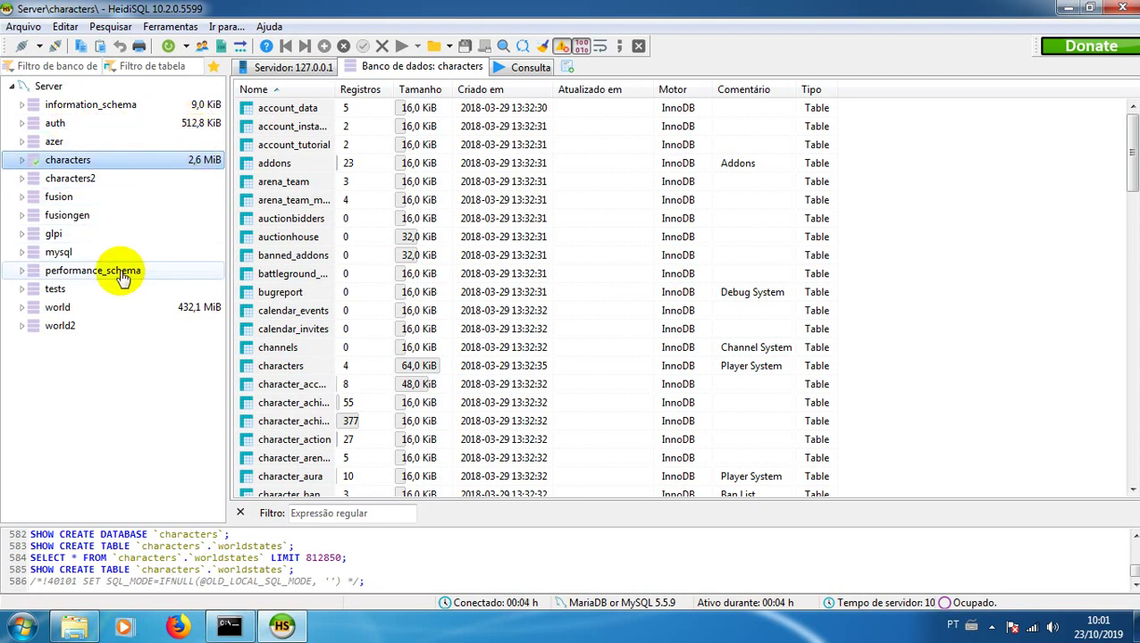
Step: Export the world database to the SQL file world-h.sql on the desktop and close the export window
left_click(61, 310)
right_click(63, 306)
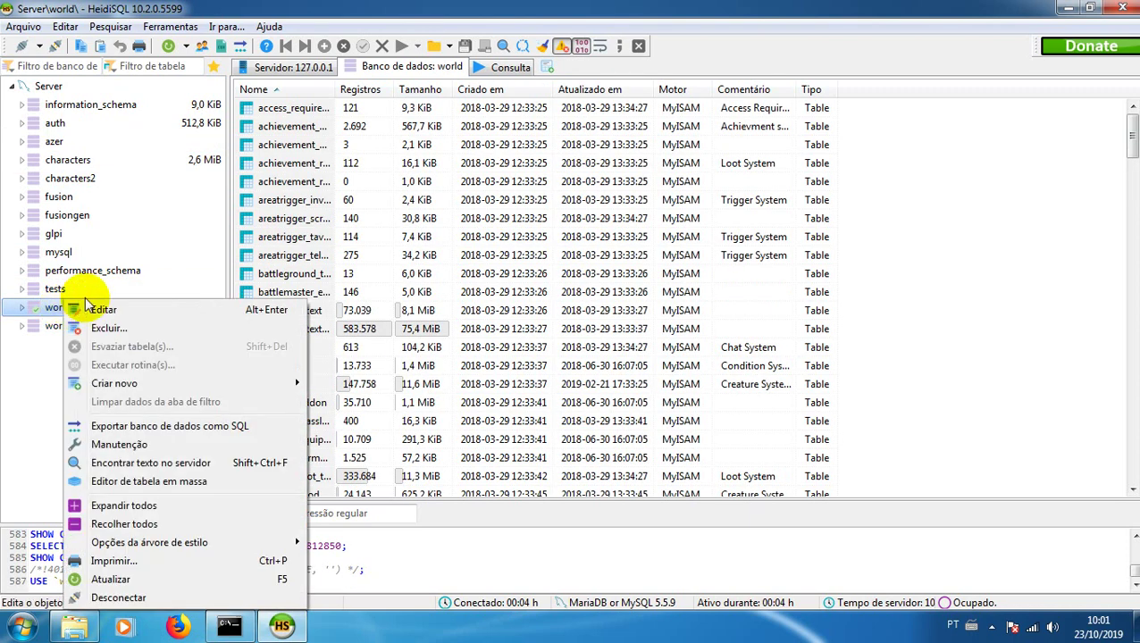
left_click(145, 427)
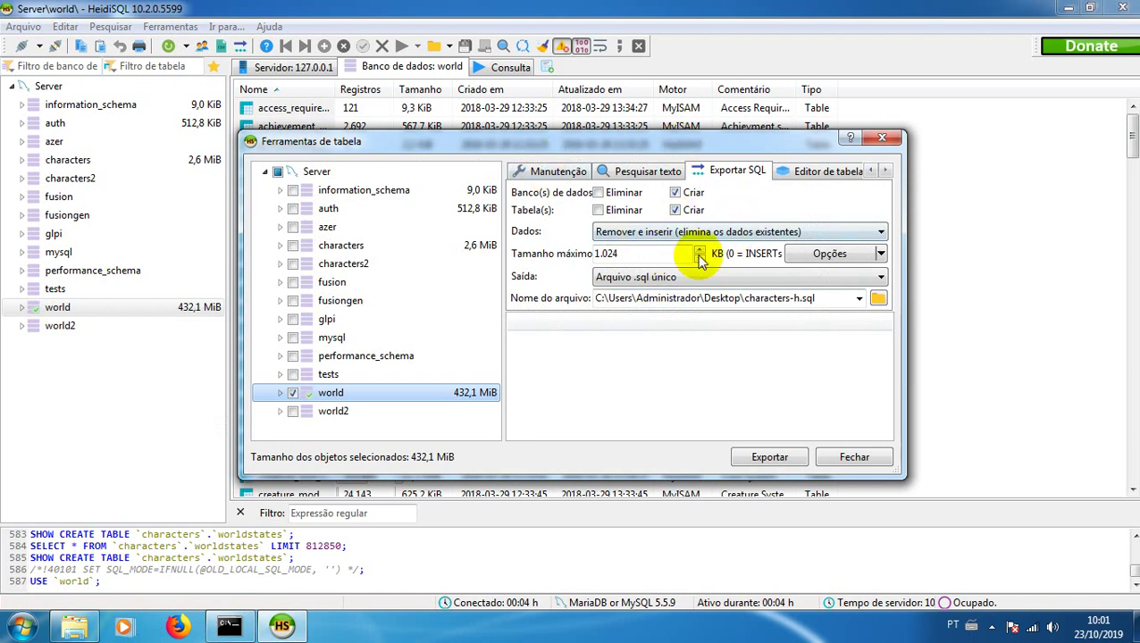
left_click(748, 301)
left_click(782, 298)
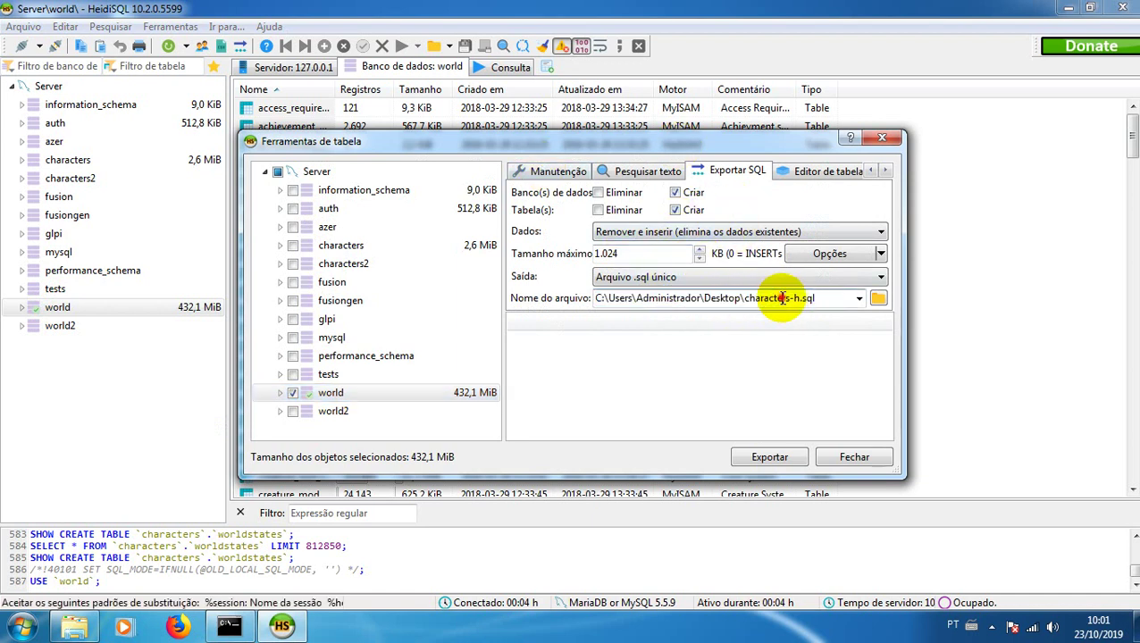
left_click_drag(790, 298, 746, 300)
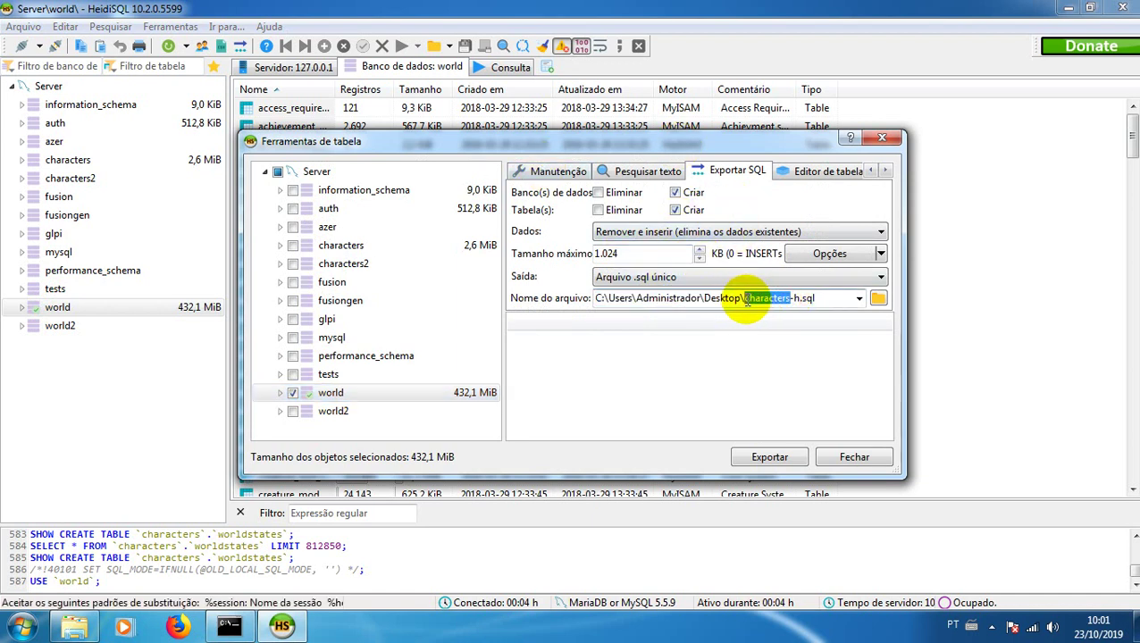
type("world")
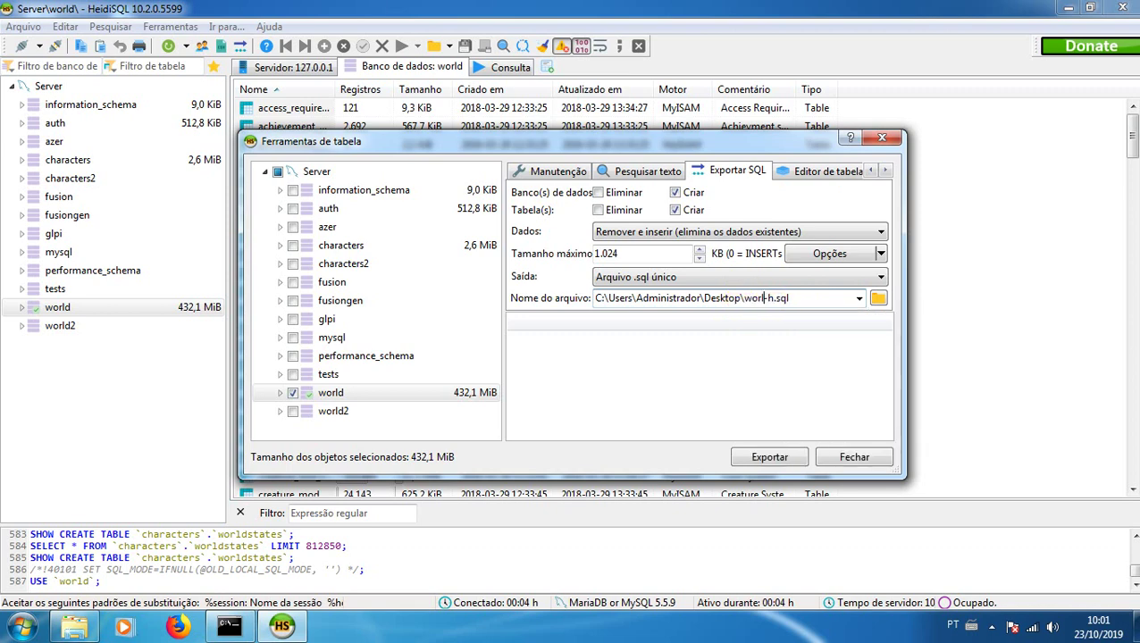
left_click(773, 457)
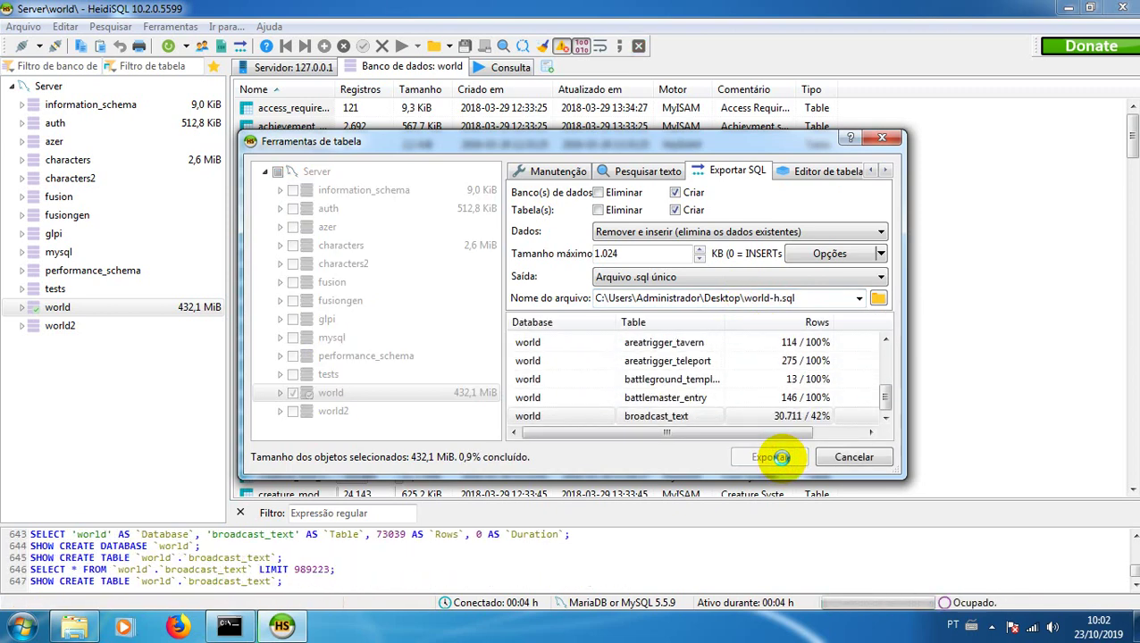
left_click(656, 416)
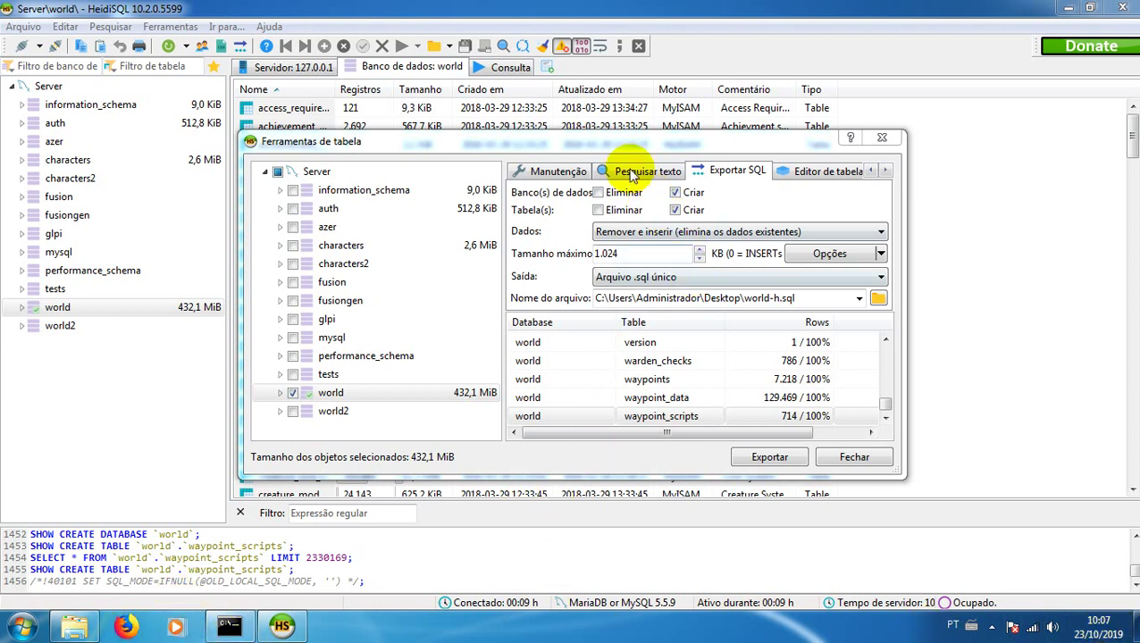
left_click(612, 150)
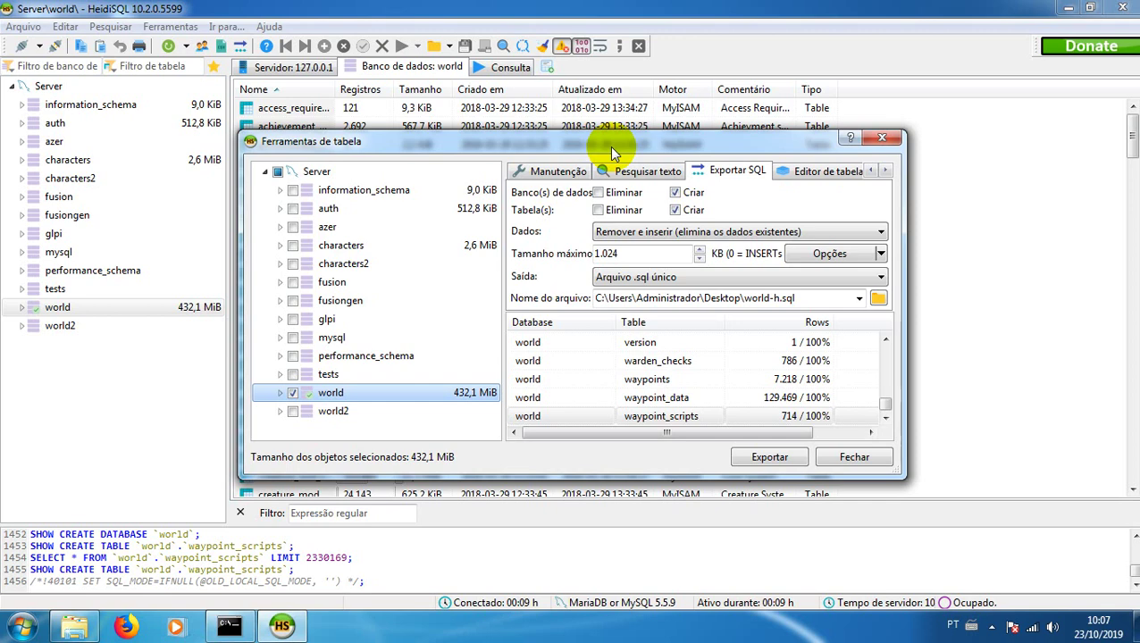
left_click(853, 460)
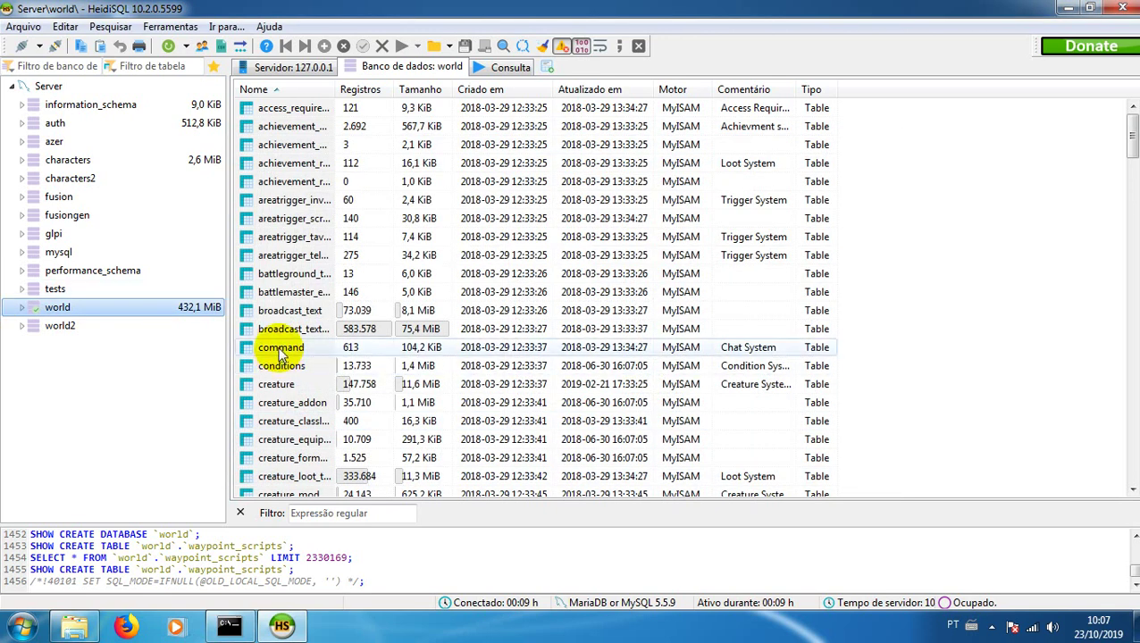
Step: Close HeidiSQL and minimize the Server folder window to check the exported SQL files on the desktop
left_click(1121, 8)
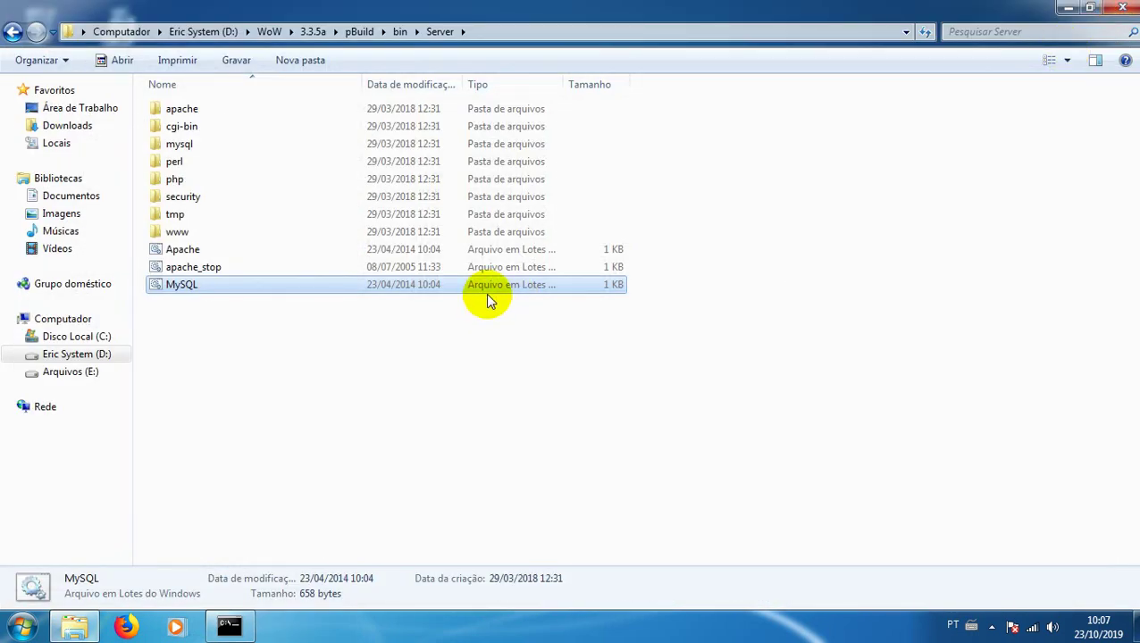
left_click(1065, 8)
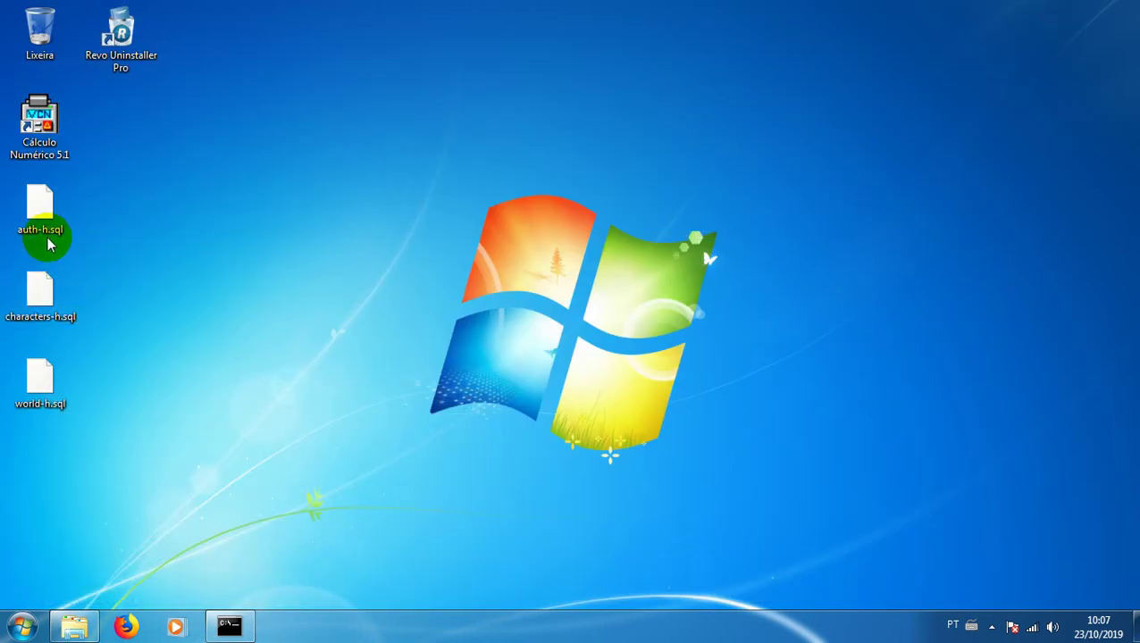
left_click_drag(102, 212, 36, 375)
left_click(186, 334)
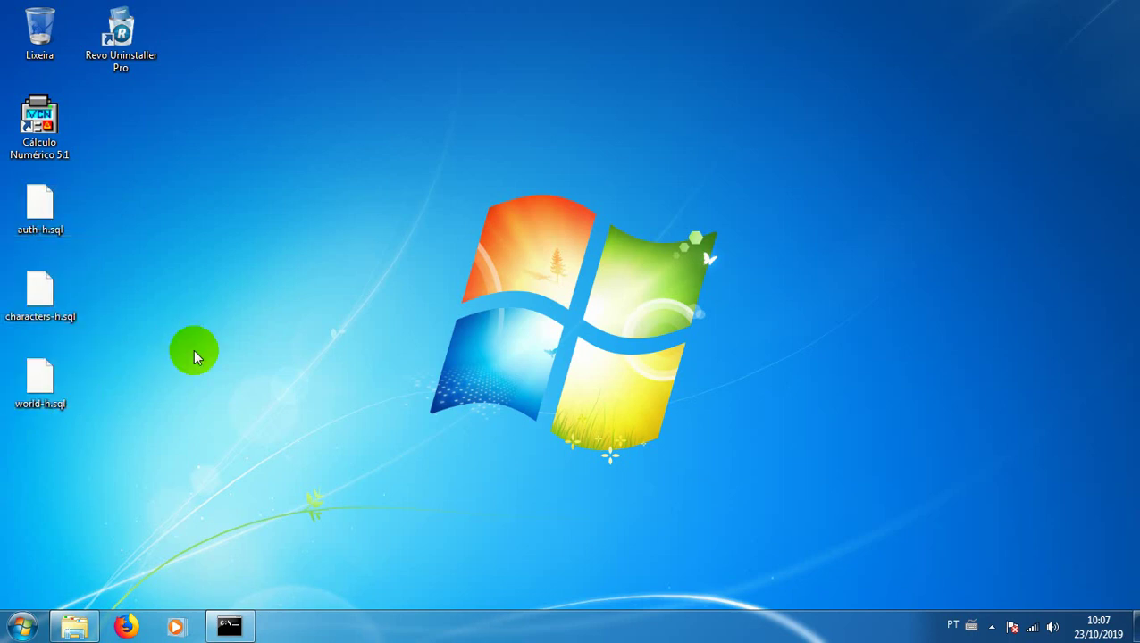
Step: Shut down the MySQL server from its console window and confirm ending the batch file with s
left_click(229, 623)
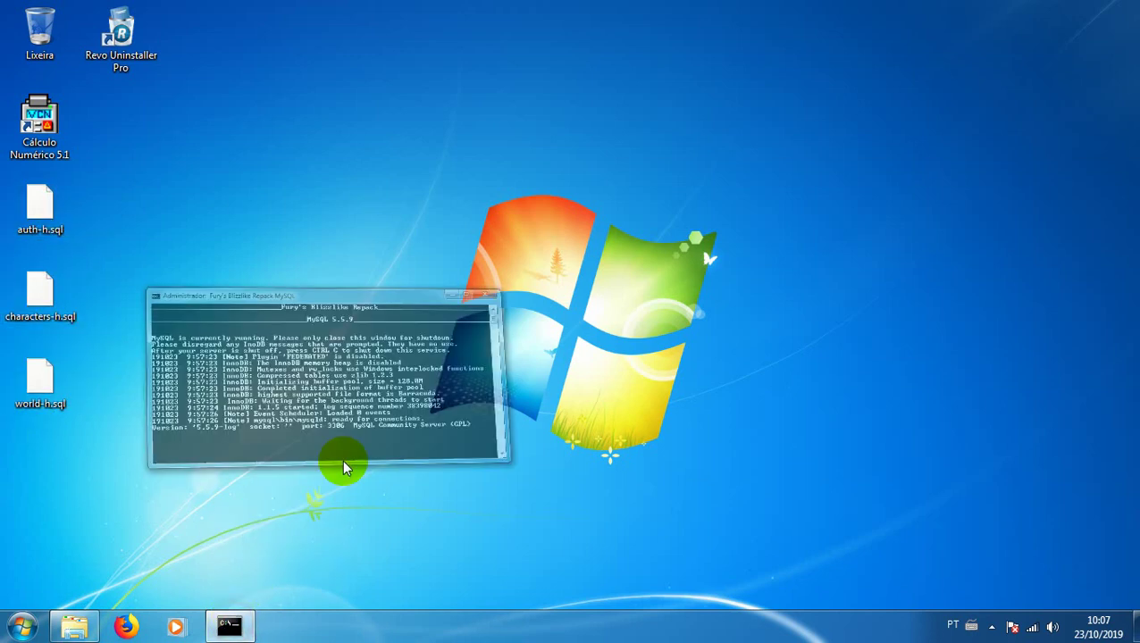
key("ctrl+c")
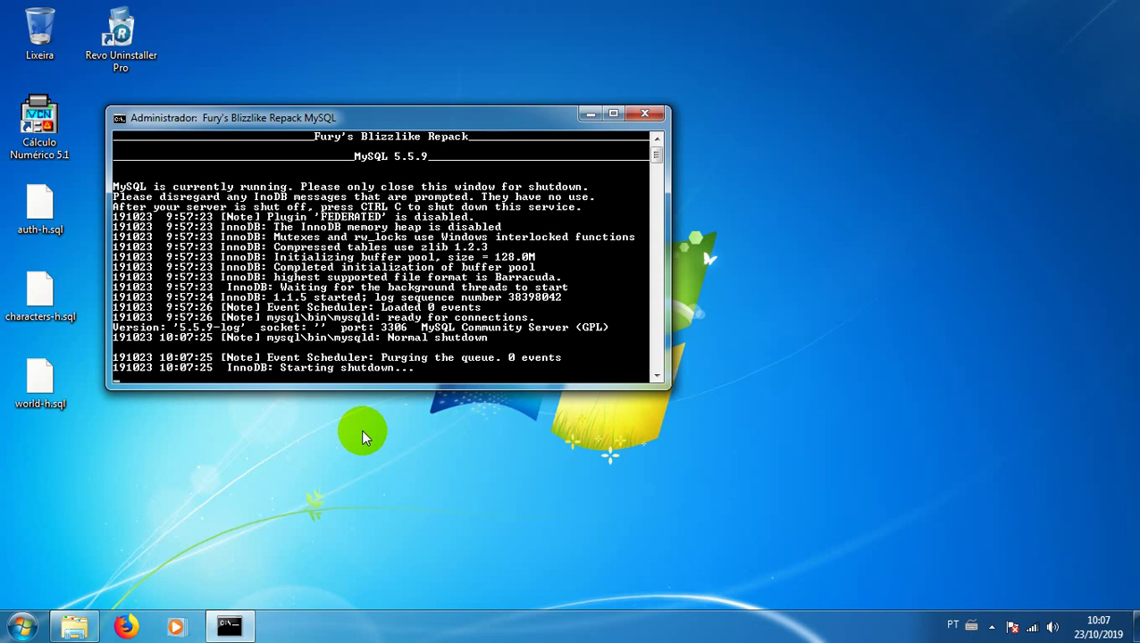
key("Return")
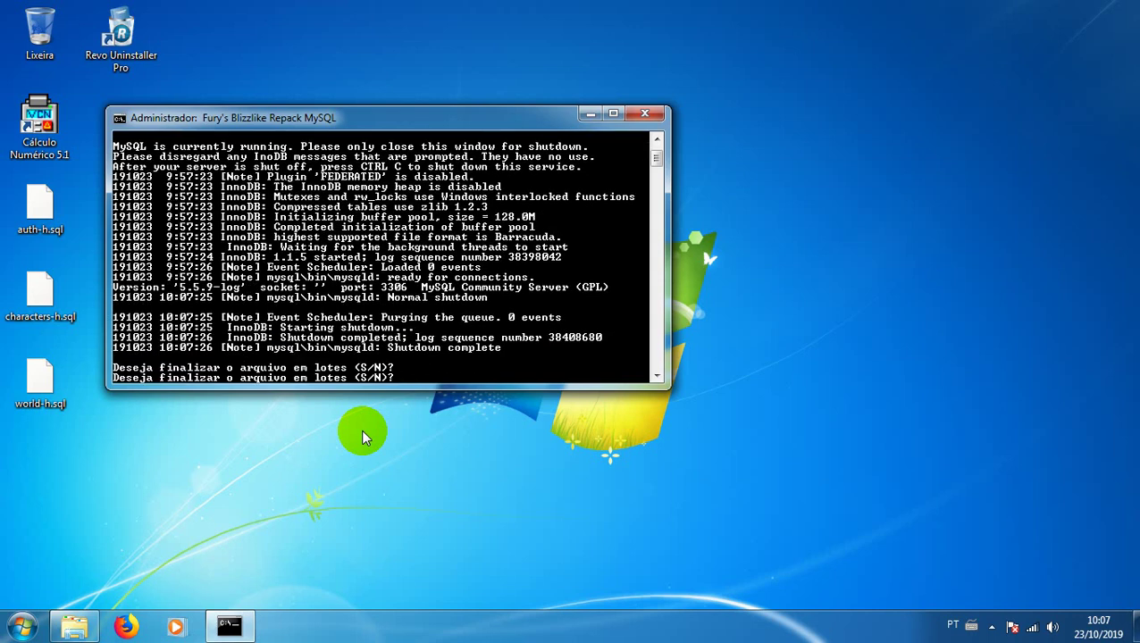
type("s")
key("Return")
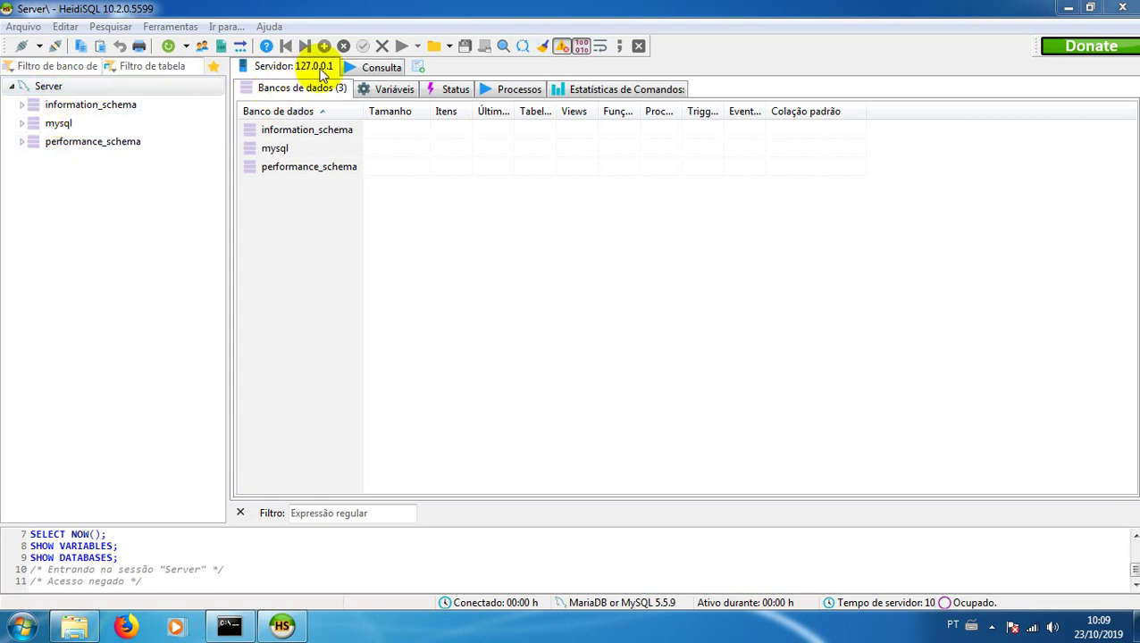
Step: Write and run the query CREATE DATABASE auth DEFAULT CHARACTER SET UTF8 COLLATE UTF8_GENERAL_CI; on the new server
left_click(368, 68)
left_click(352, 119)
type("CREATE ")
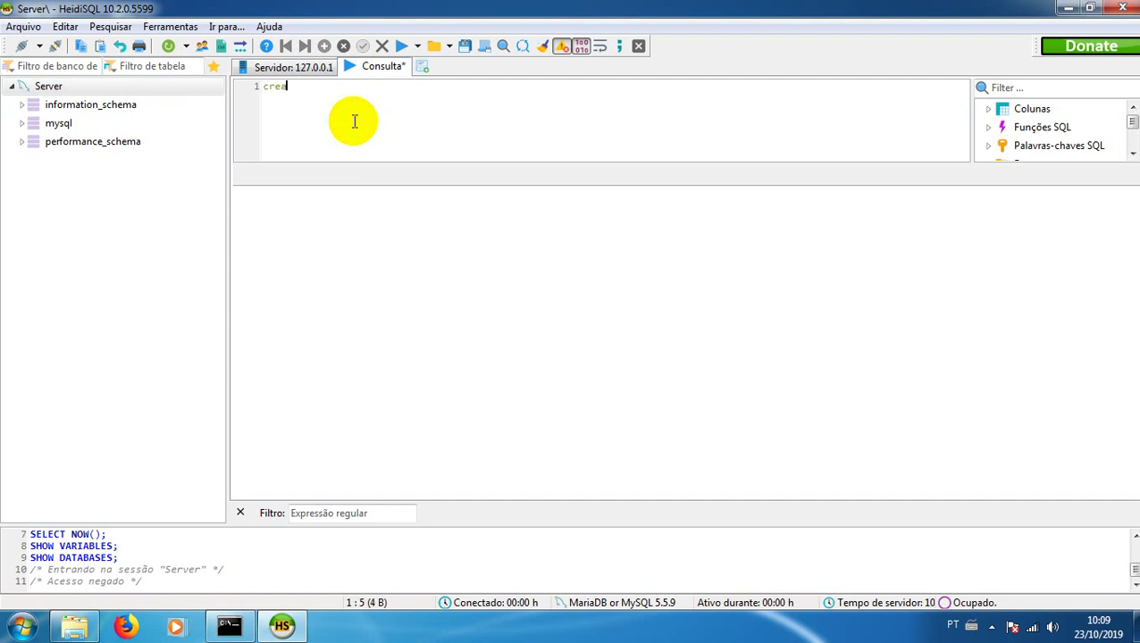
type("database auth de")
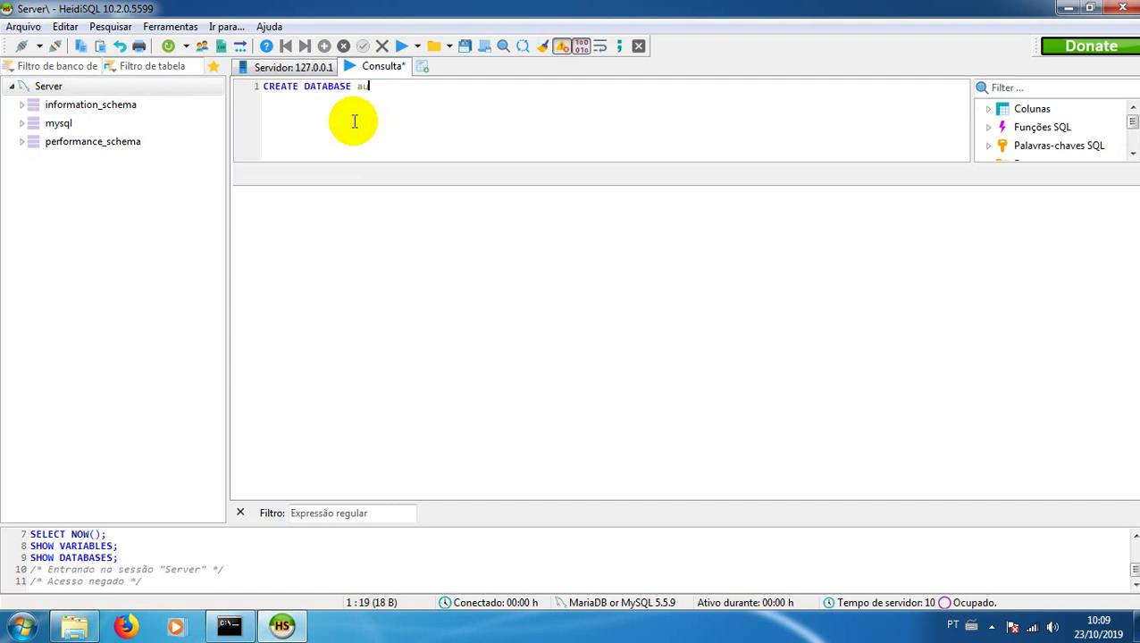
type("faul")
key("BackSpace")
key("BackSpace")
key("BackSpace")
type("uul")
key("BackSpace")
key("BackSpace")
type("ult characte")
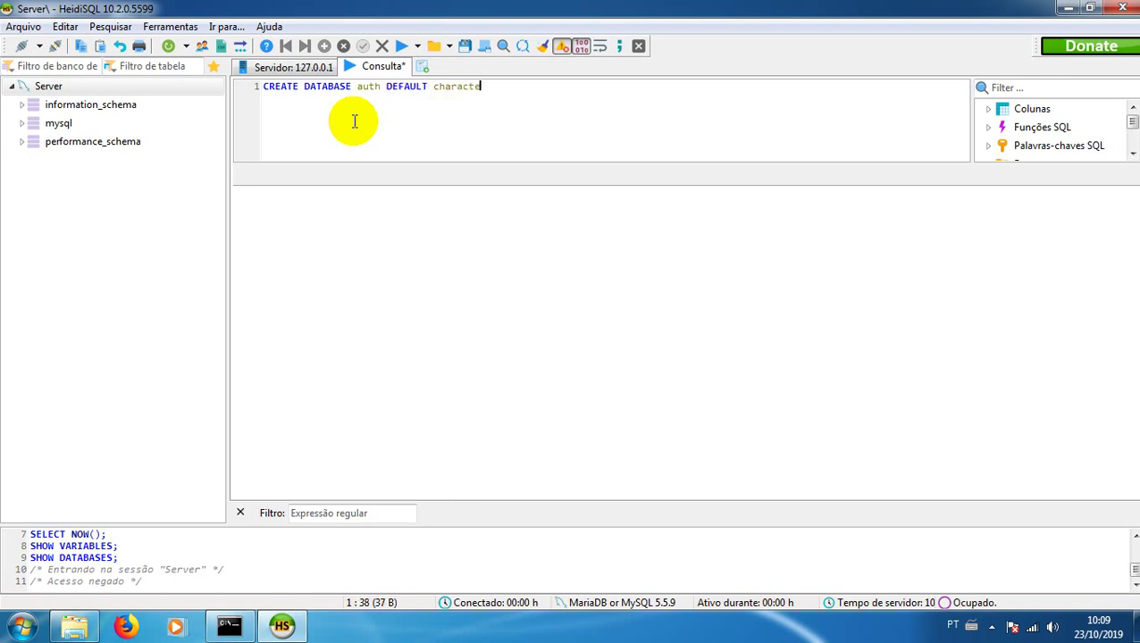
type("r set ut")
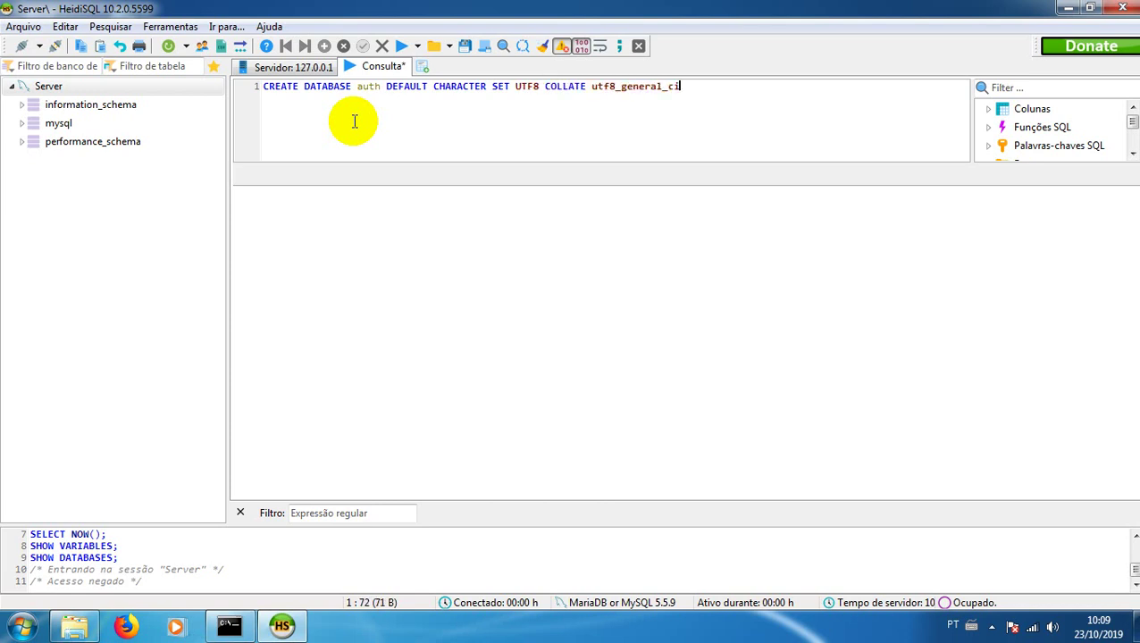
left_click(401, 46)
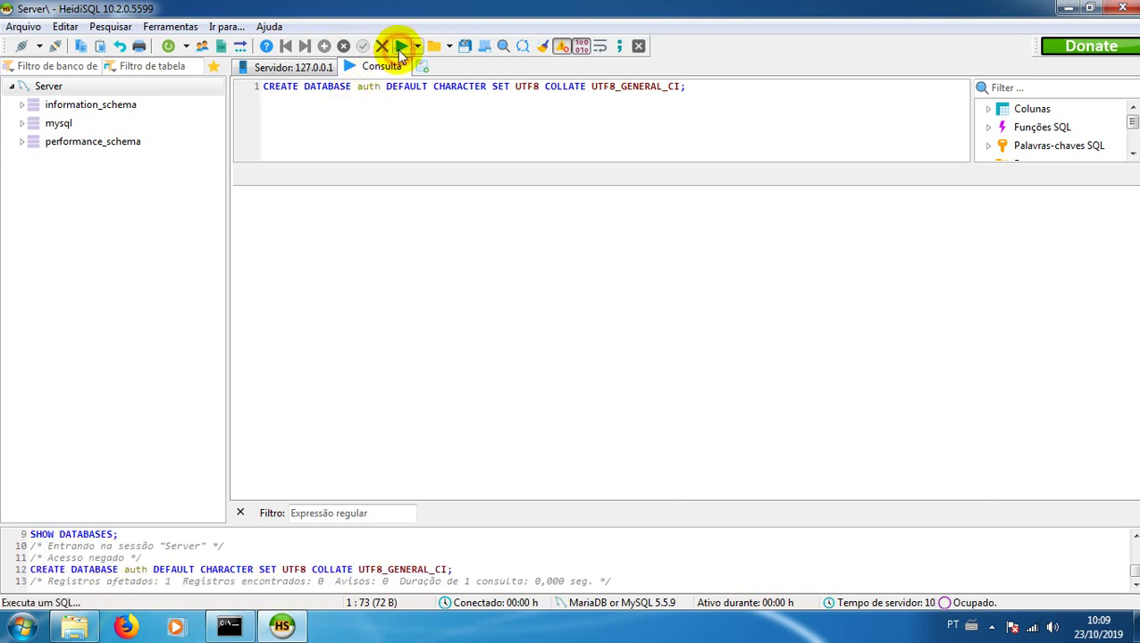
Step: Select the new auth database and load the desktop file auth-h.sql into its own query tab
left_click(54, 122)
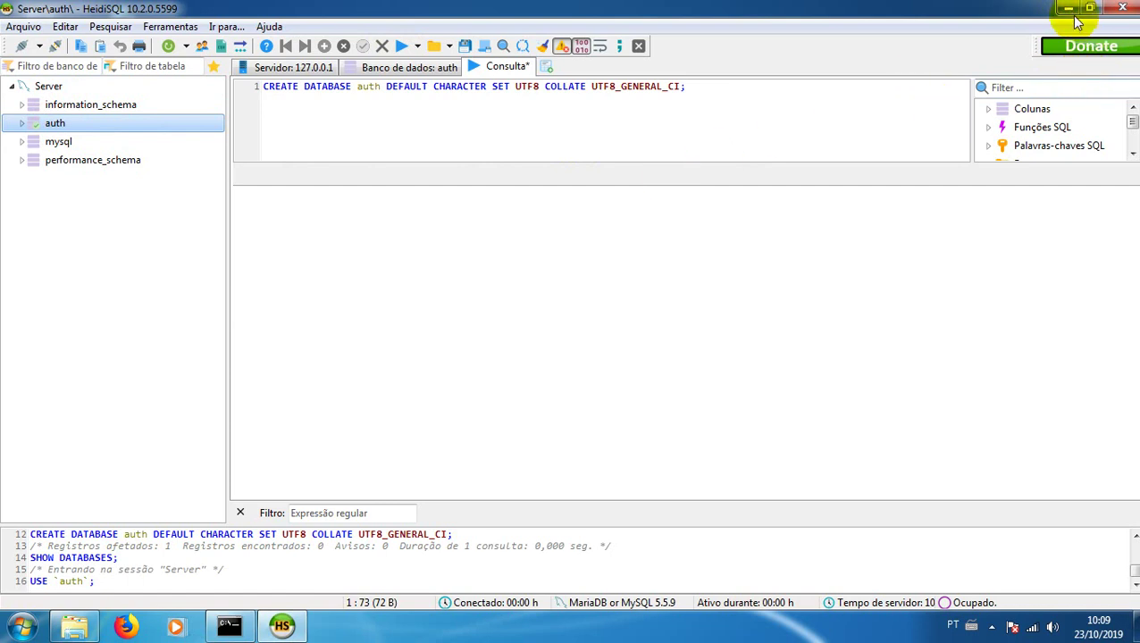
left_click(72, 105)
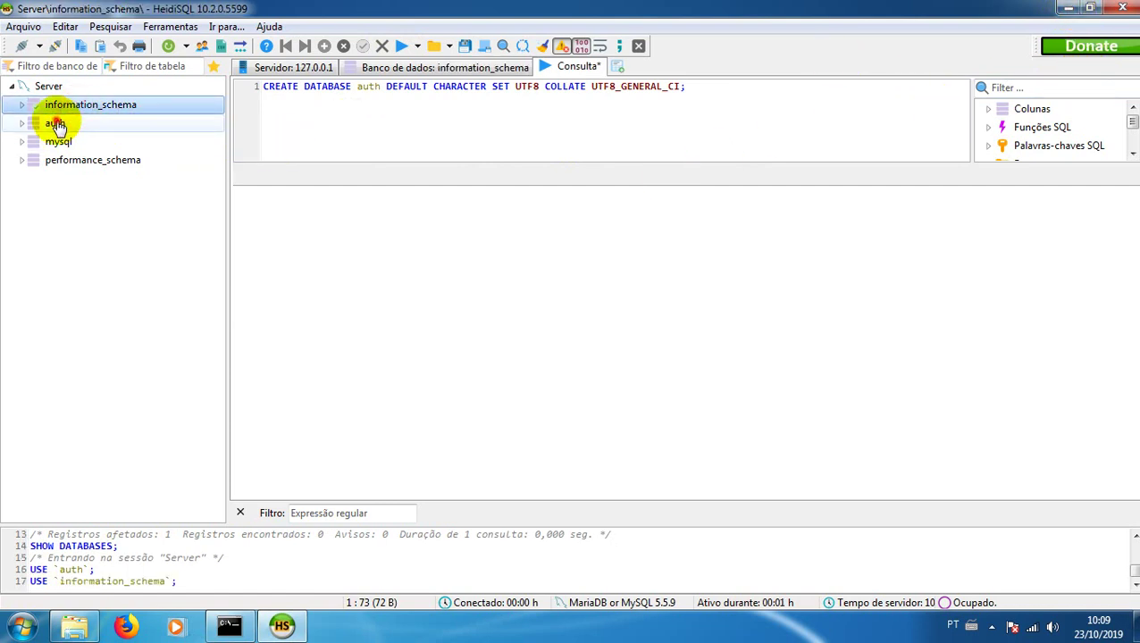
left_click(56, 124)
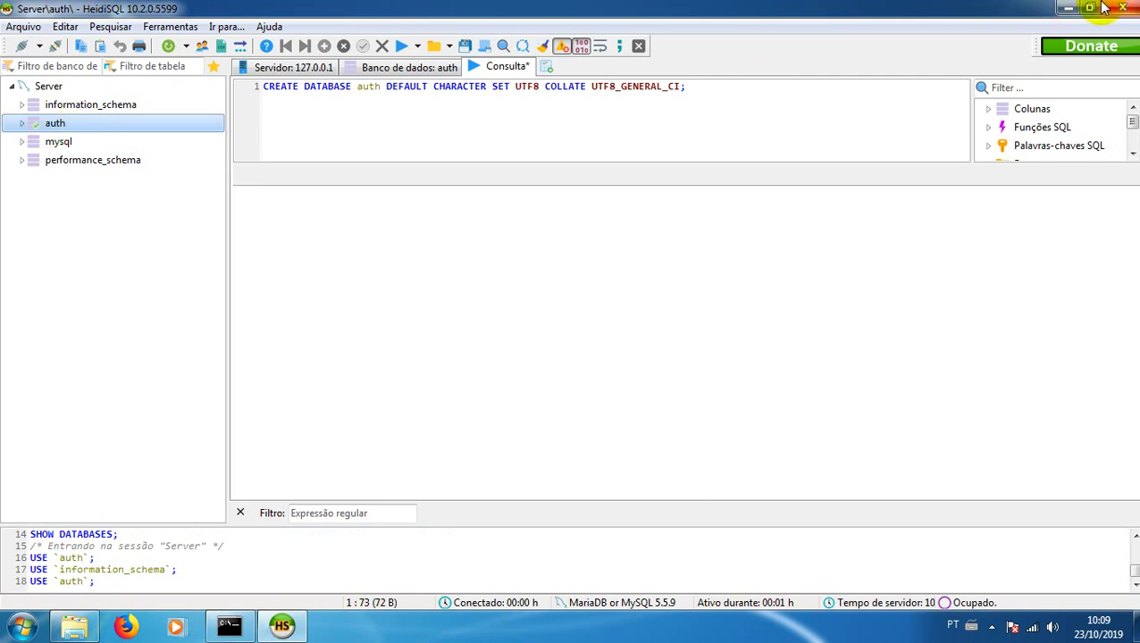
left_click(1068, 8)
left_click(39, 204)
left_click_drag(38, 204, 429, 125)
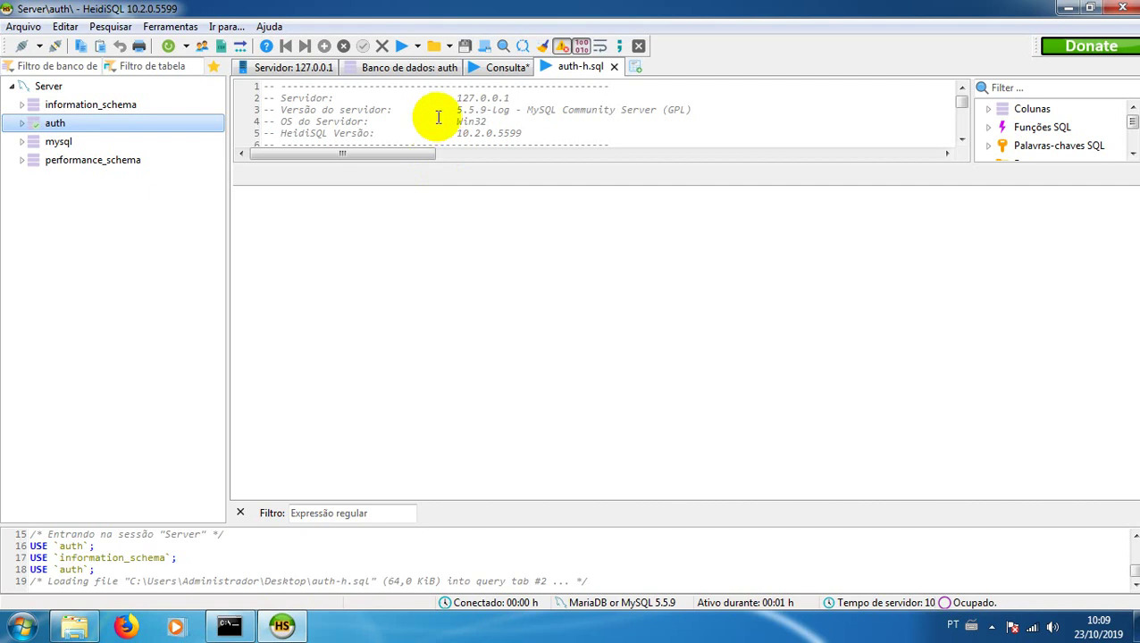
Step: Examine the loaded auth-h.sql script from its header through the database creation statements to the account table definition
left_click(961, 140)
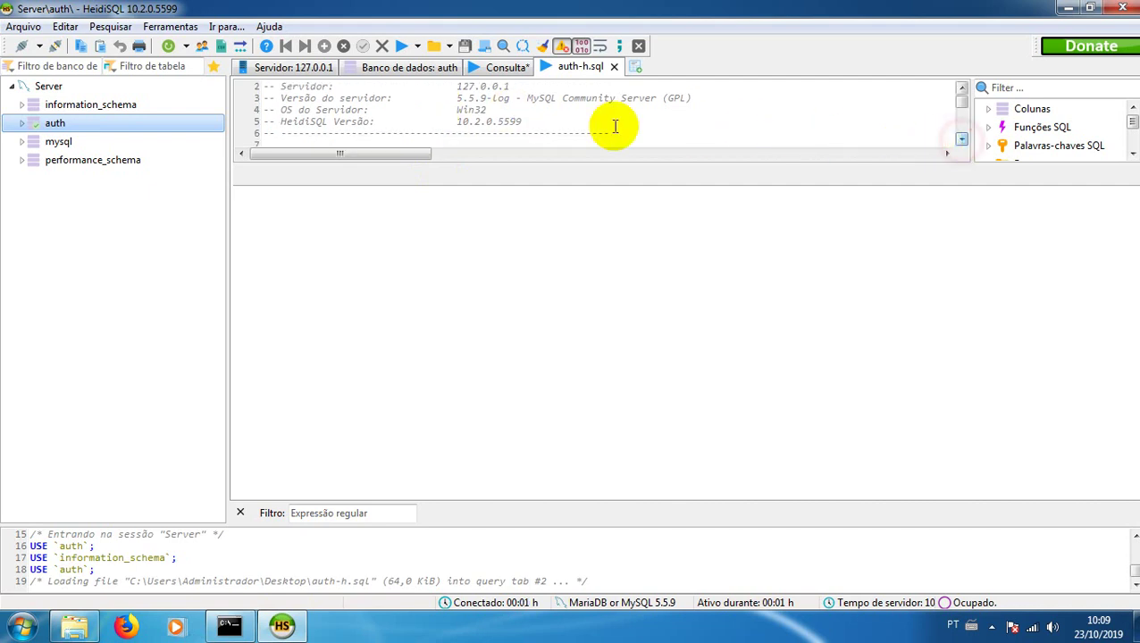
left_click(399, 120)
scroll(403, 121, "down", 1)
scroll(404, 121, "down", 1)
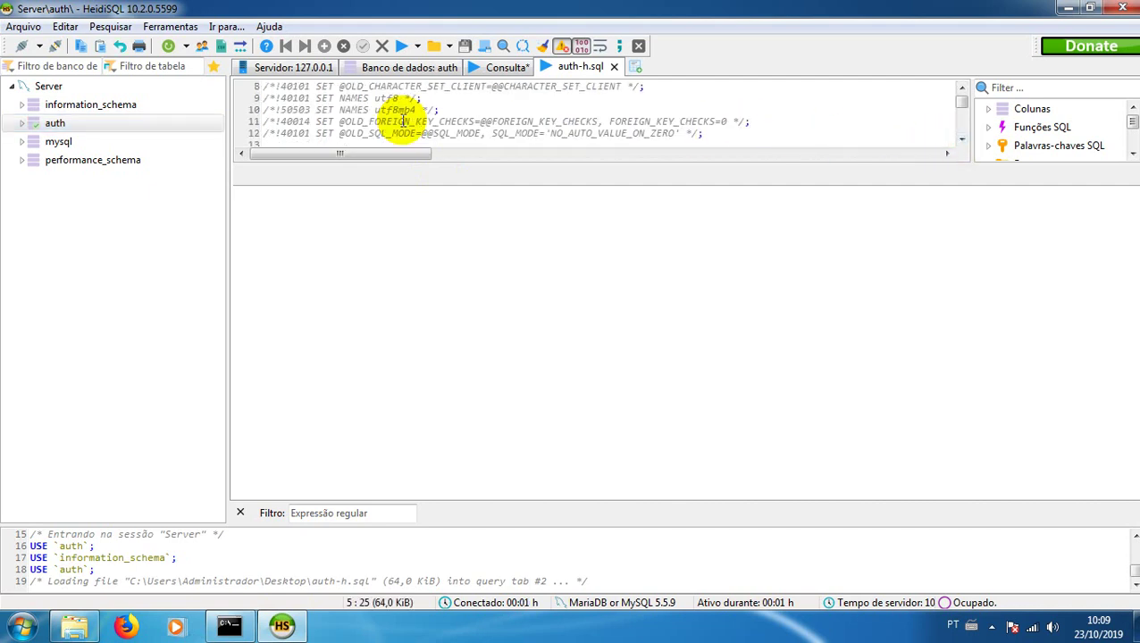
scroll(403, 121, "down", 1)
scroll(404, 120, "down", 1)
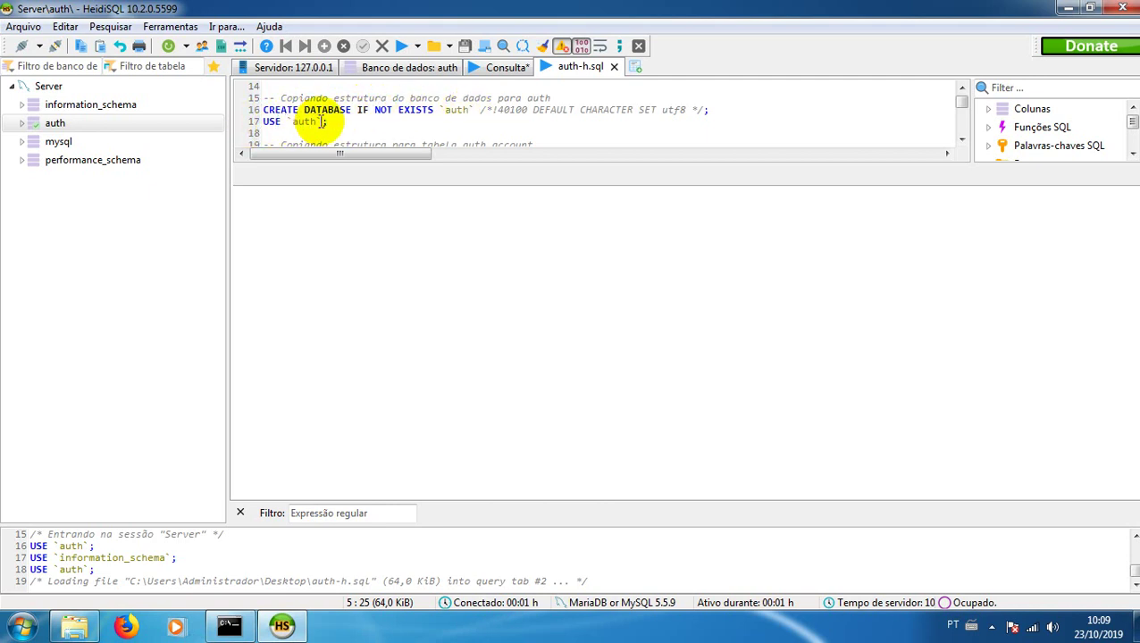
left_click(54, 125)
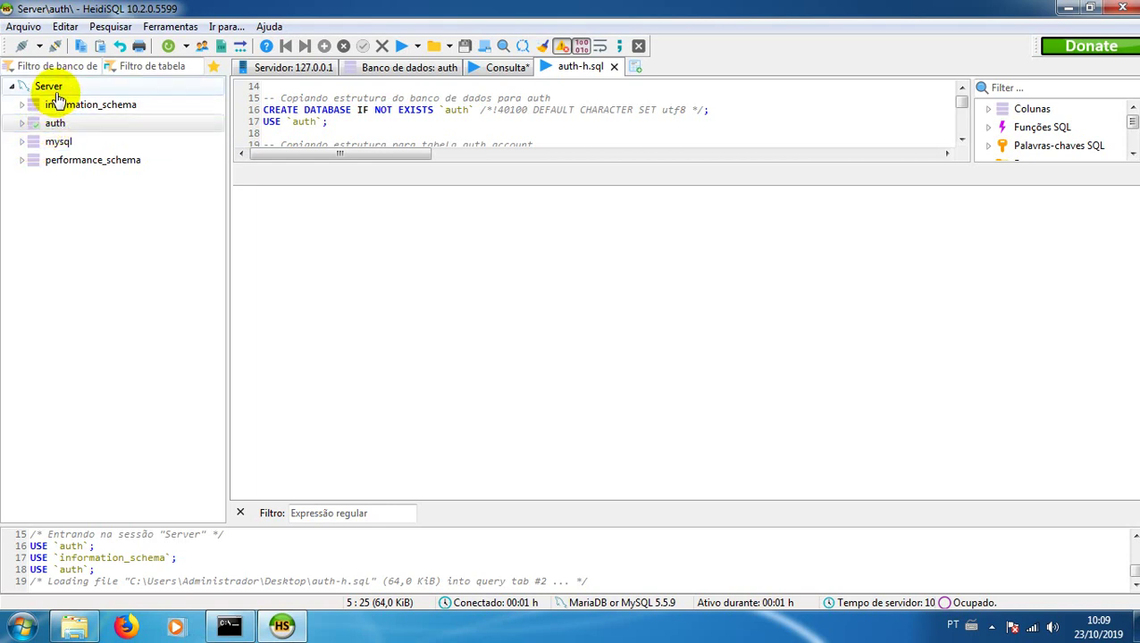
left_click(89, 123)
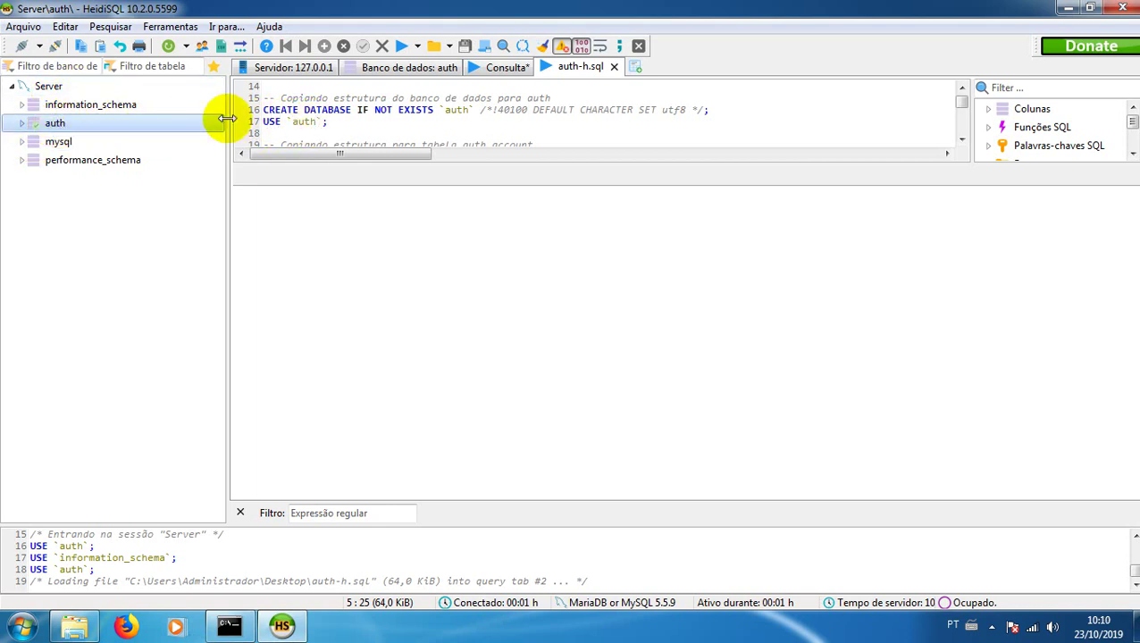
scroll(366, 134, "down", 1)
scroll(365, 134, "down", 1)
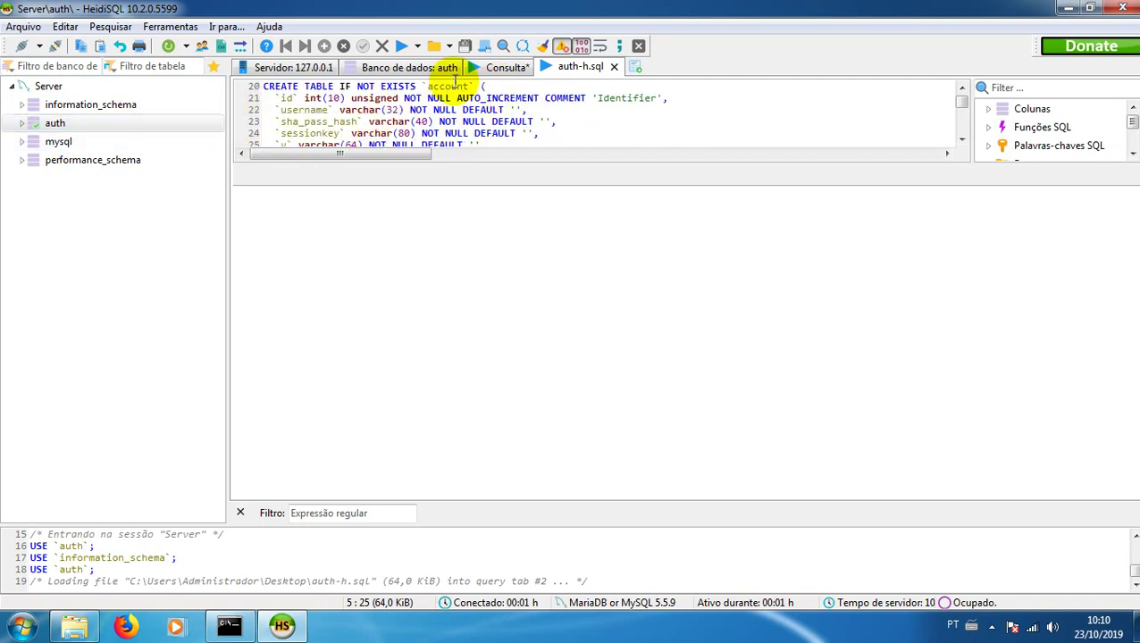
Step: Run the loaded auth-h.sql script, dismiss the alert, and expand the auth database's list of tables
left_click(402, 46)
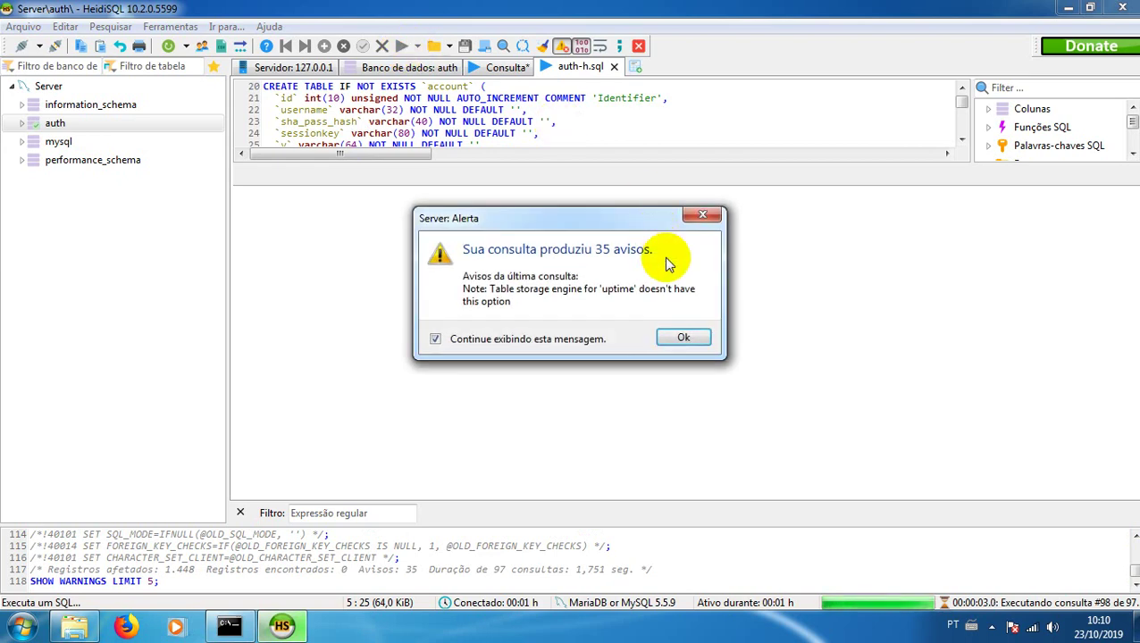
left_click(678, 338)
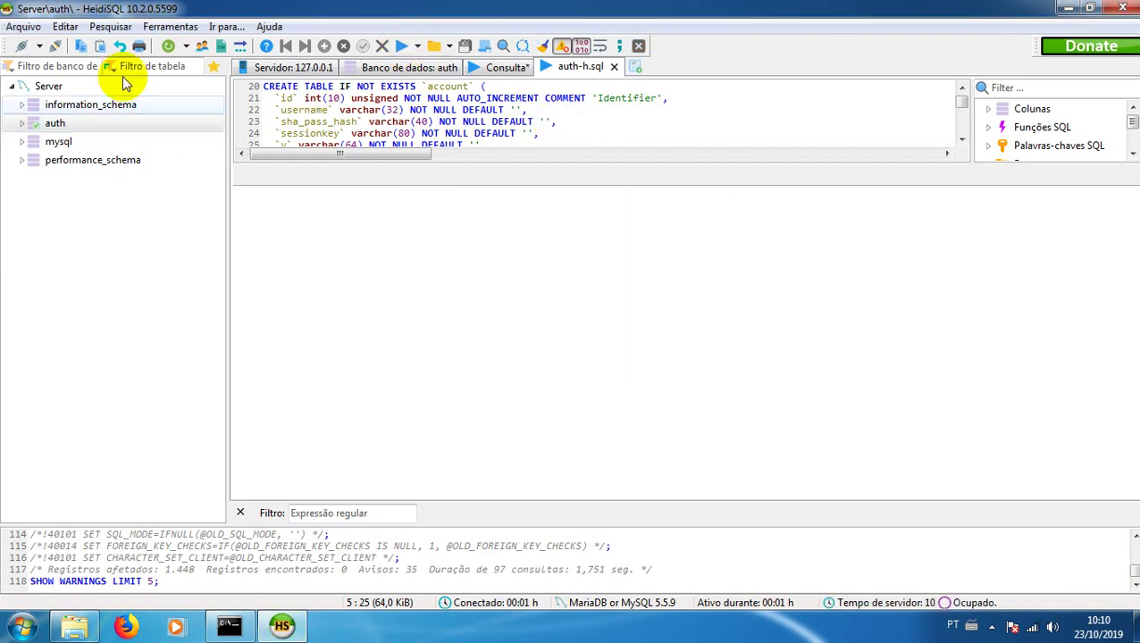
left_click(49, 86)
left_click(22, 122)
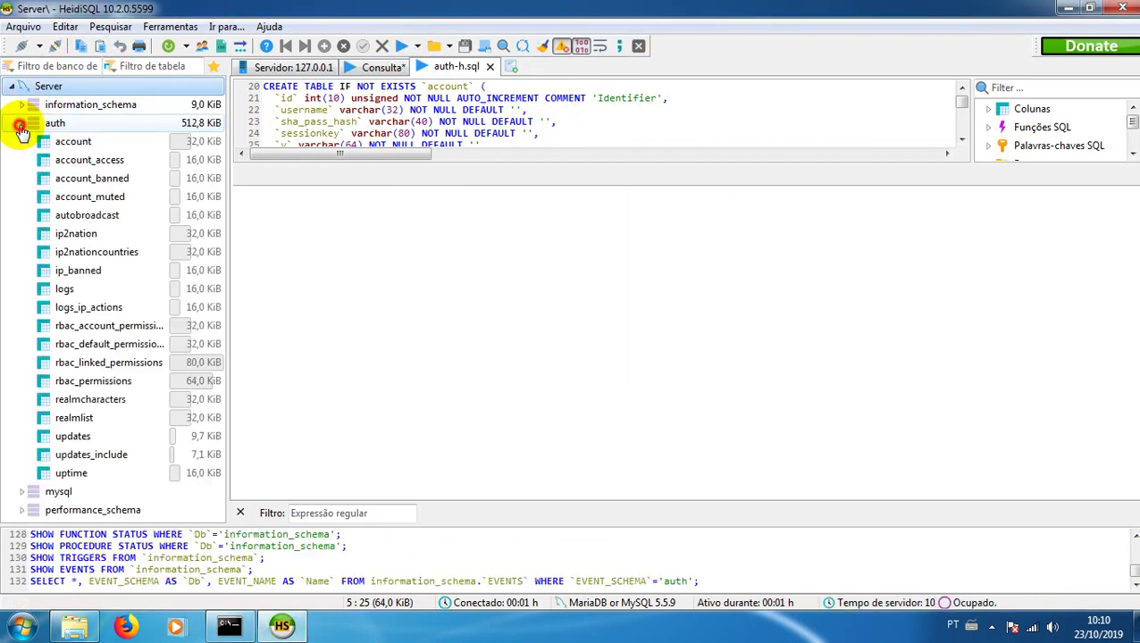
Step: View the data rows of the auth database's account table, collapse auth and return to the server's database overview
left_click(76, 142)
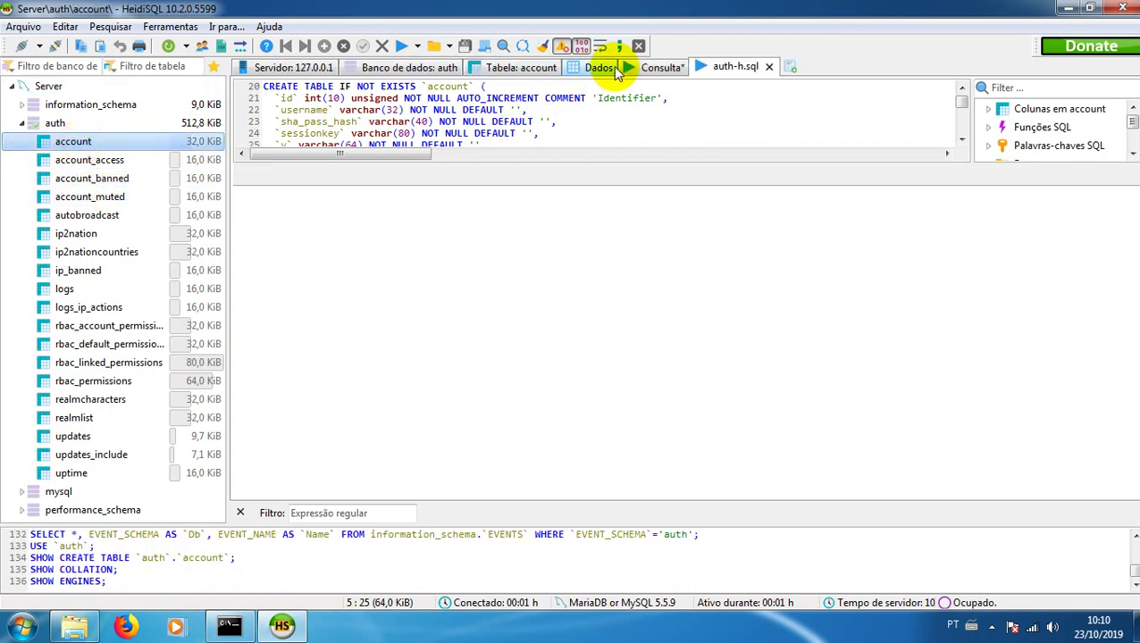
left_click(658, 67)
left_click(598, 67)
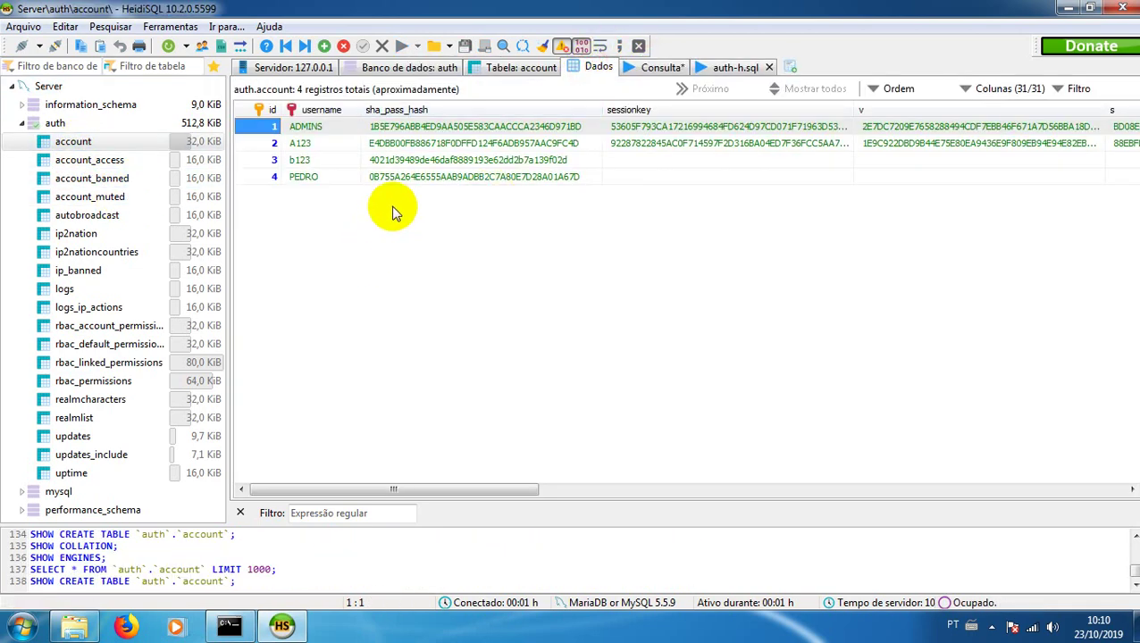
left_click(18, 127)
left_click(20, 123)
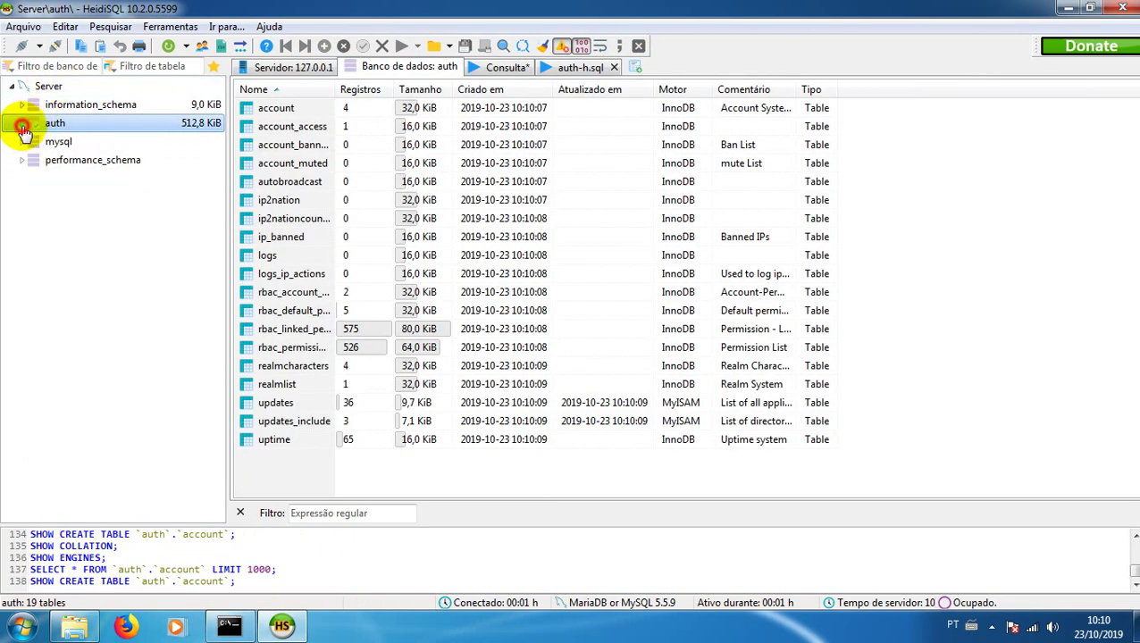
left_click(20, 84)
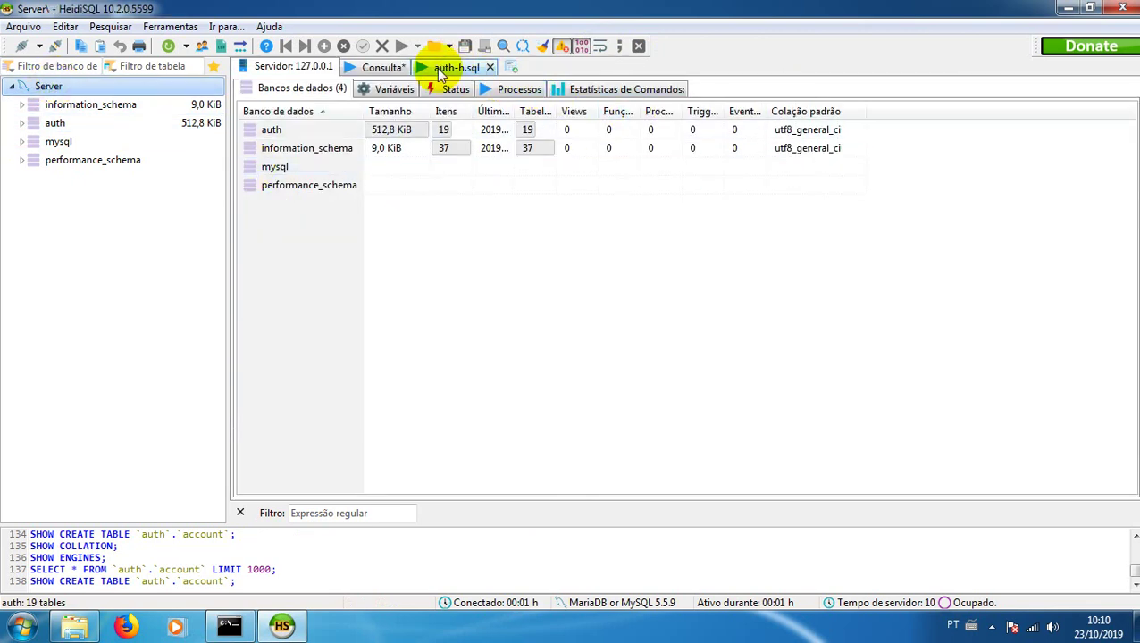
Step: Load the desktop file characters-h.sql into its own query tab and run the whole script on the server
left_click(384, 68)
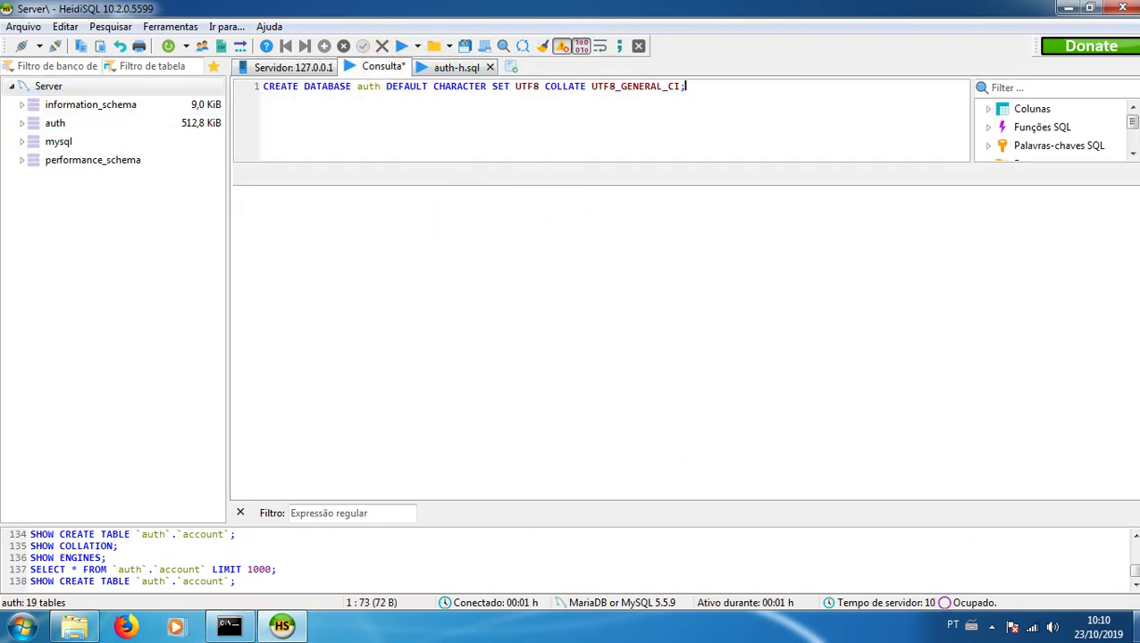
key("super+d")
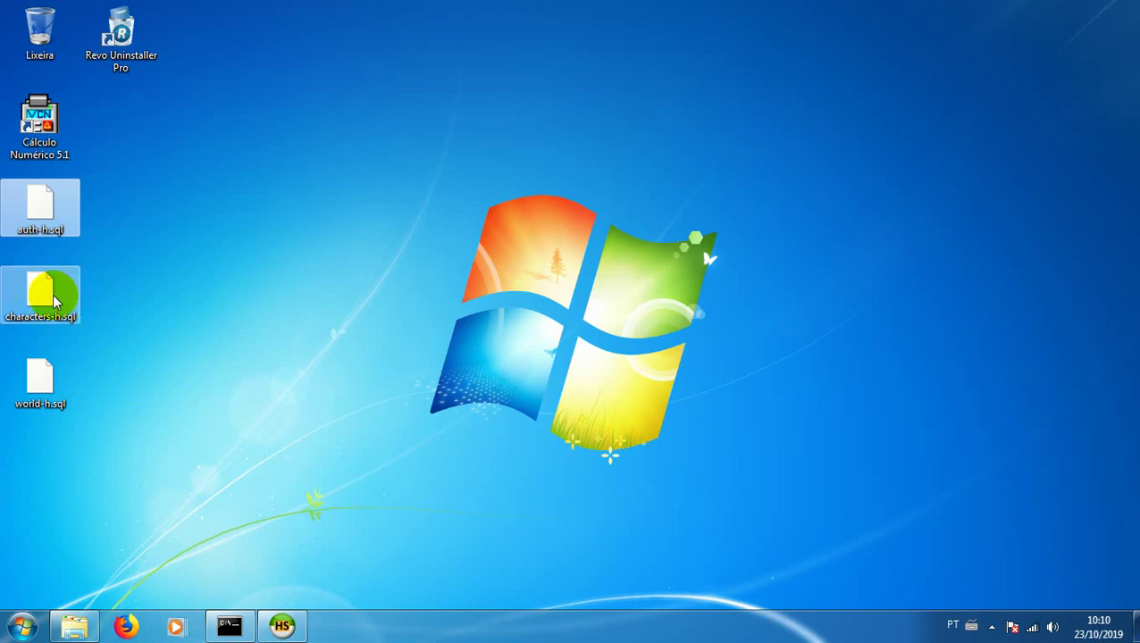
left_click_drag(54, 302, 419, 117)
scroll(419, 117, "down", 5)
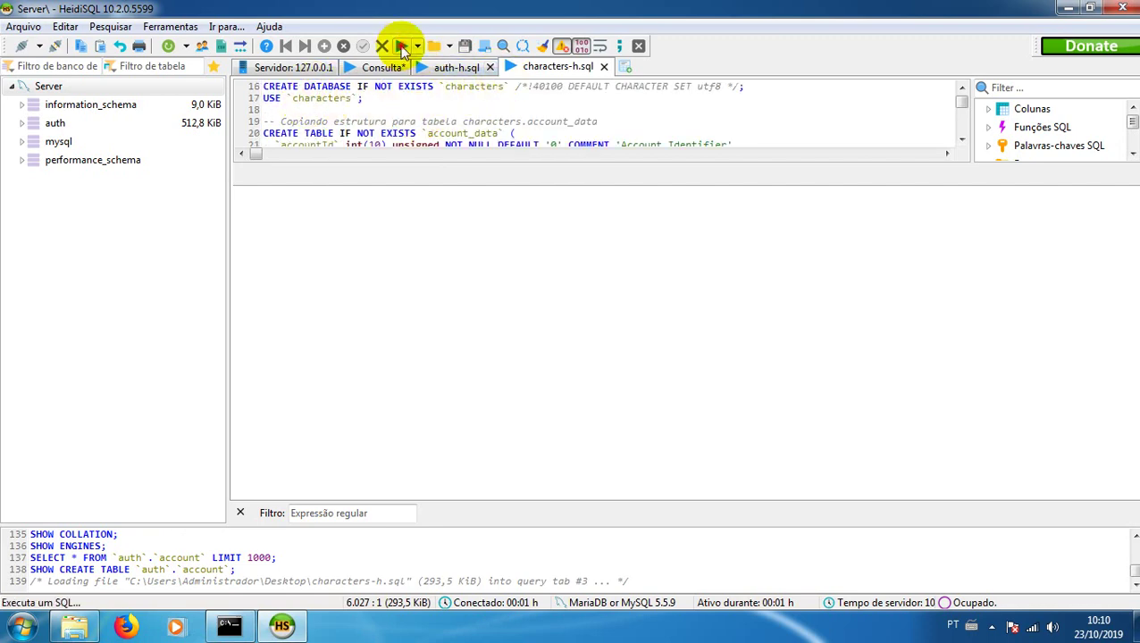
left_click(402, 47)
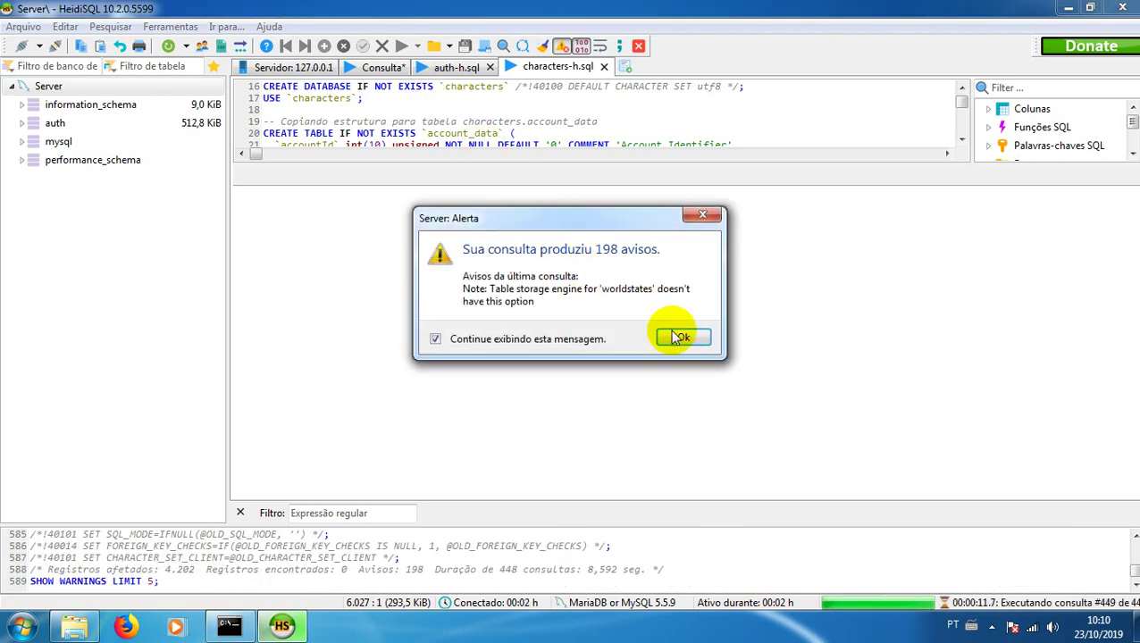
left_click(683, 338)
Step: Refresh the server's database tree and view the data rows of the characters table in the characters database
left_click(49, 87)
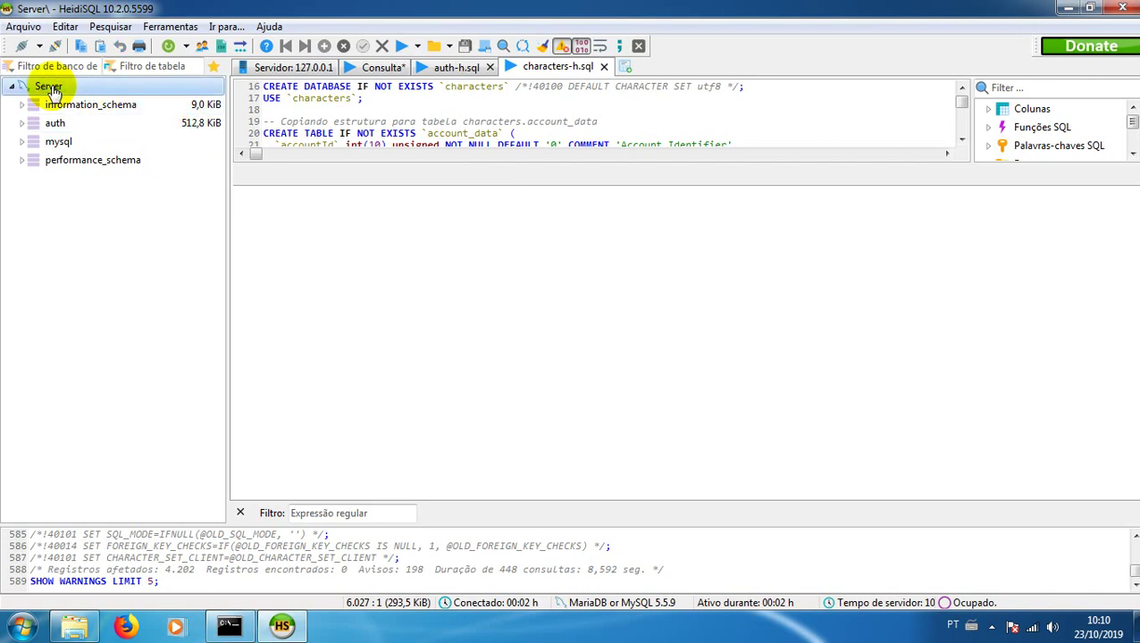
right_click(52, 89)
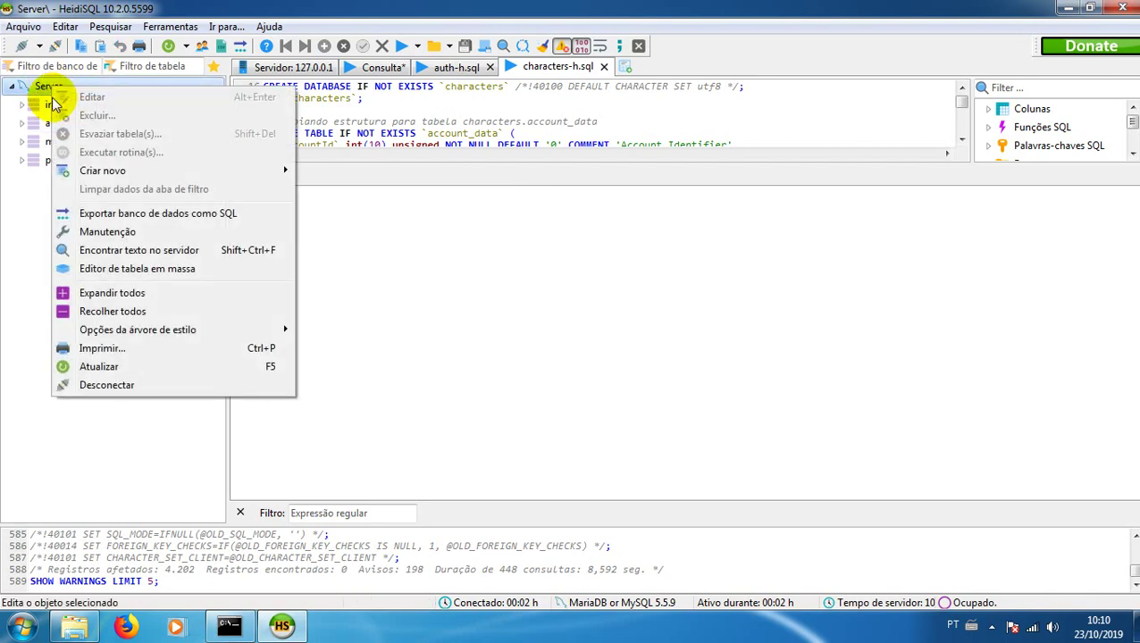
left_click(132, 367)
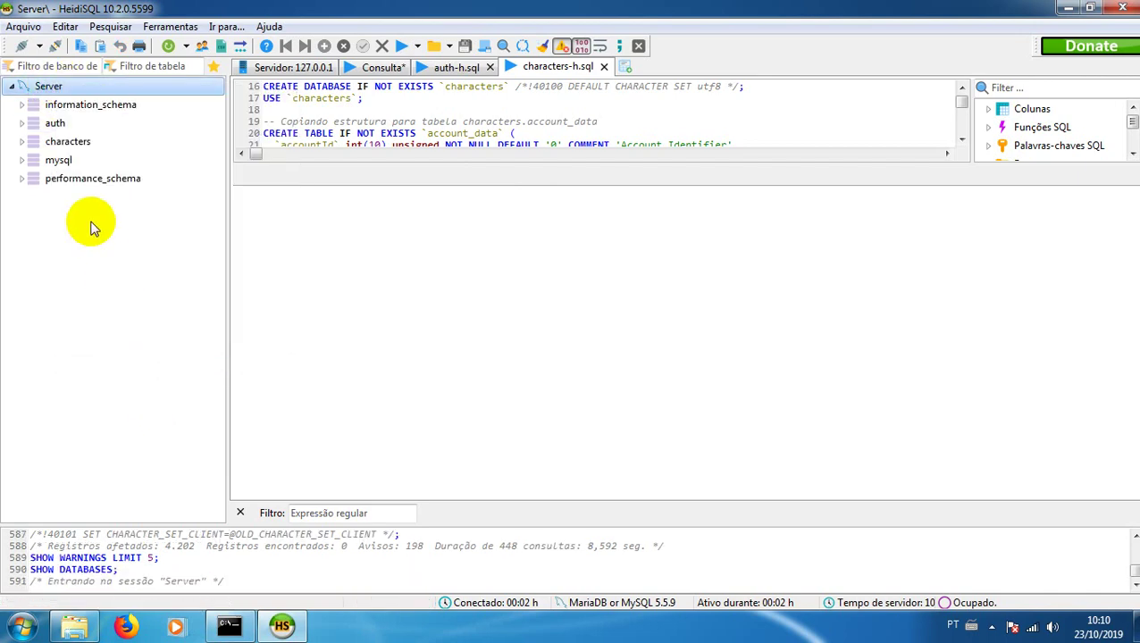
left_click(21, 141)
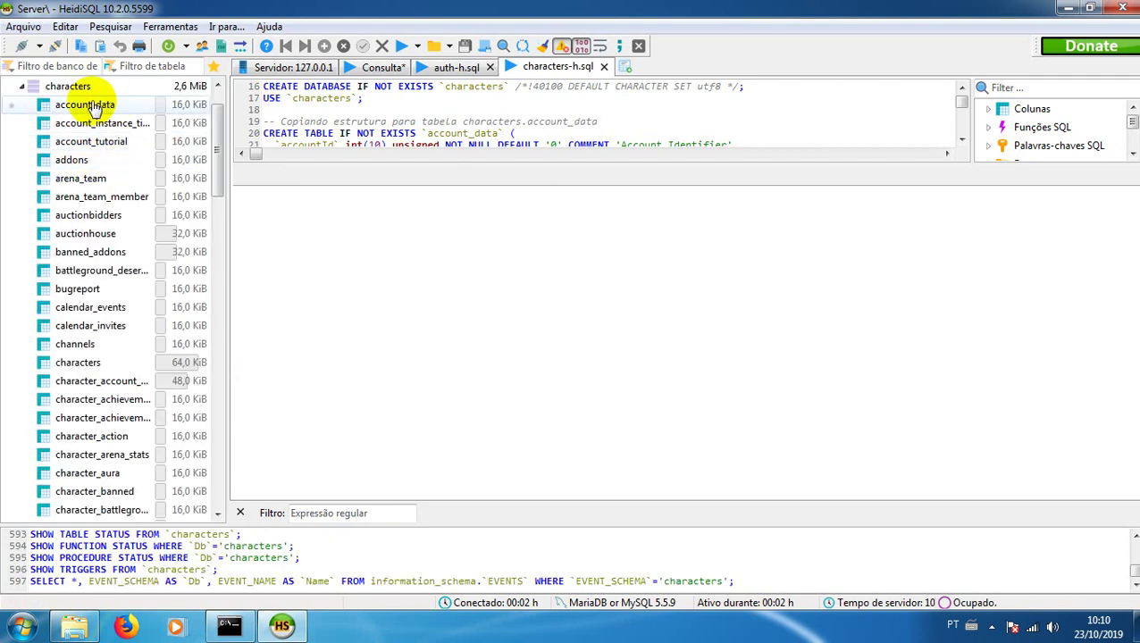
left_click(79, 362)
left_click(631, 67)
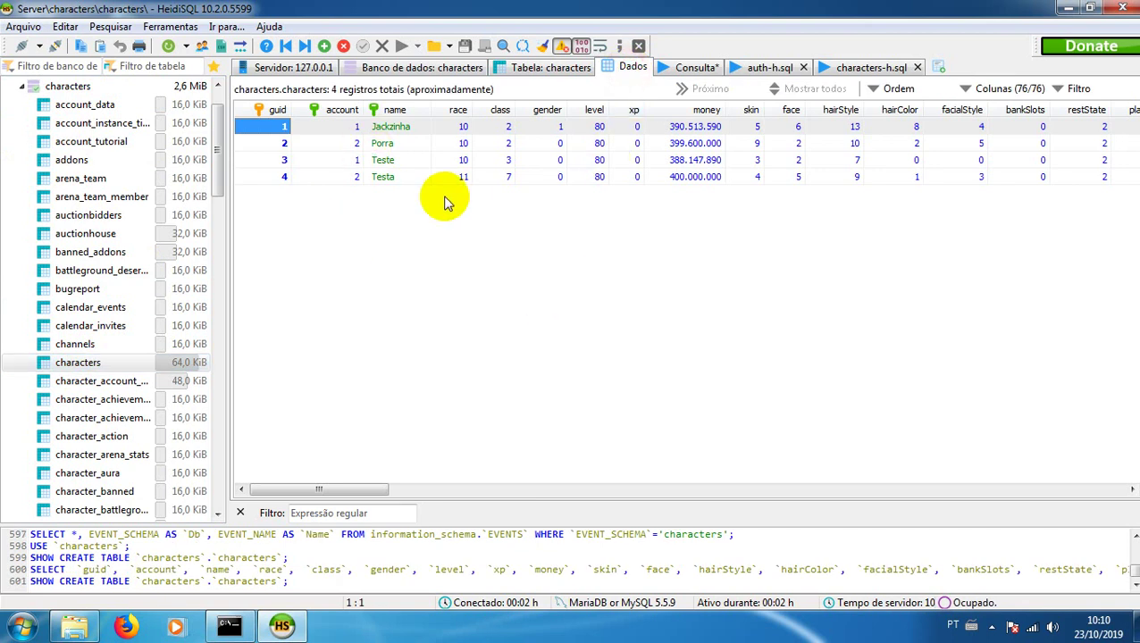
Step: Close the auth-h.sql and characters-h.sql query tabs and return to the server's database overview
left_click(805, 68)
left_click(827, 68)
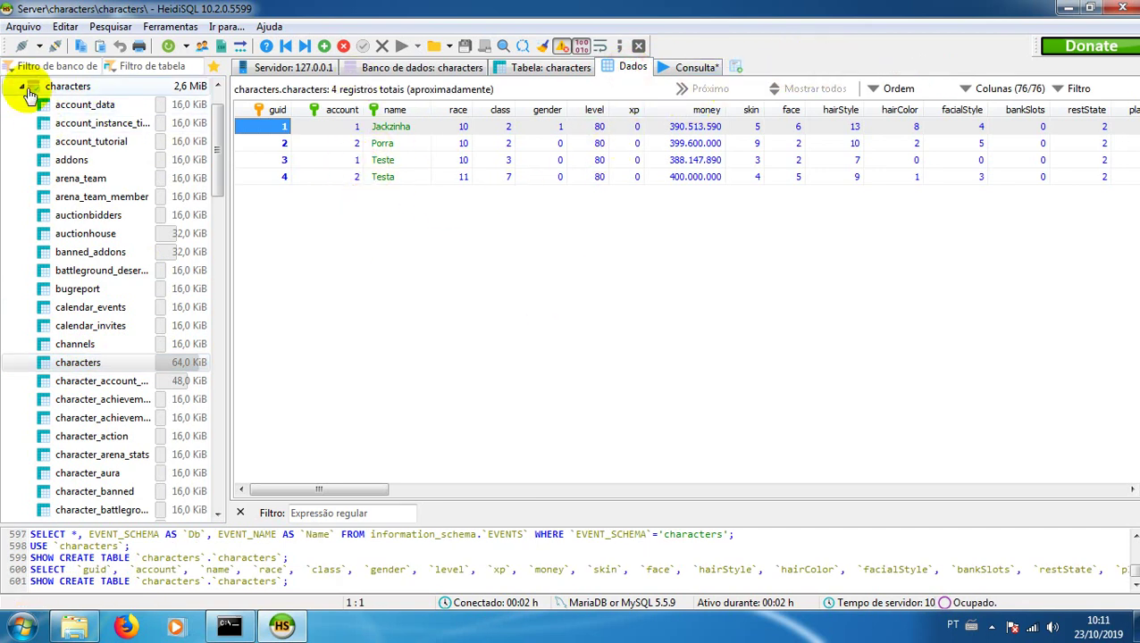
left_click(25, 89)
left_click(46, 86)
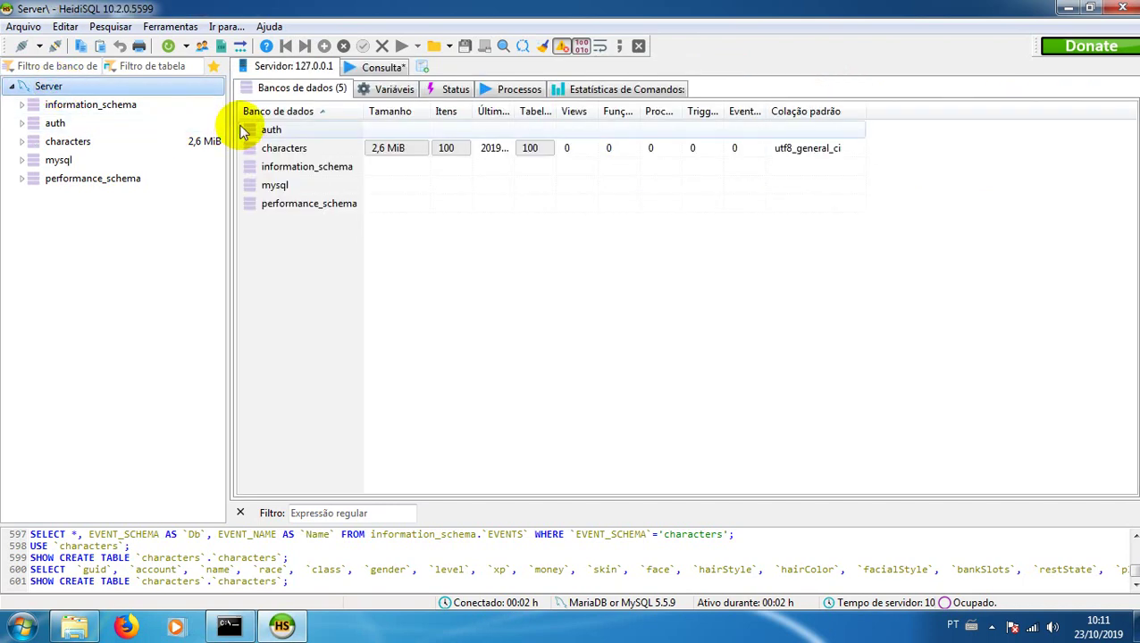
right_click(50, 89)
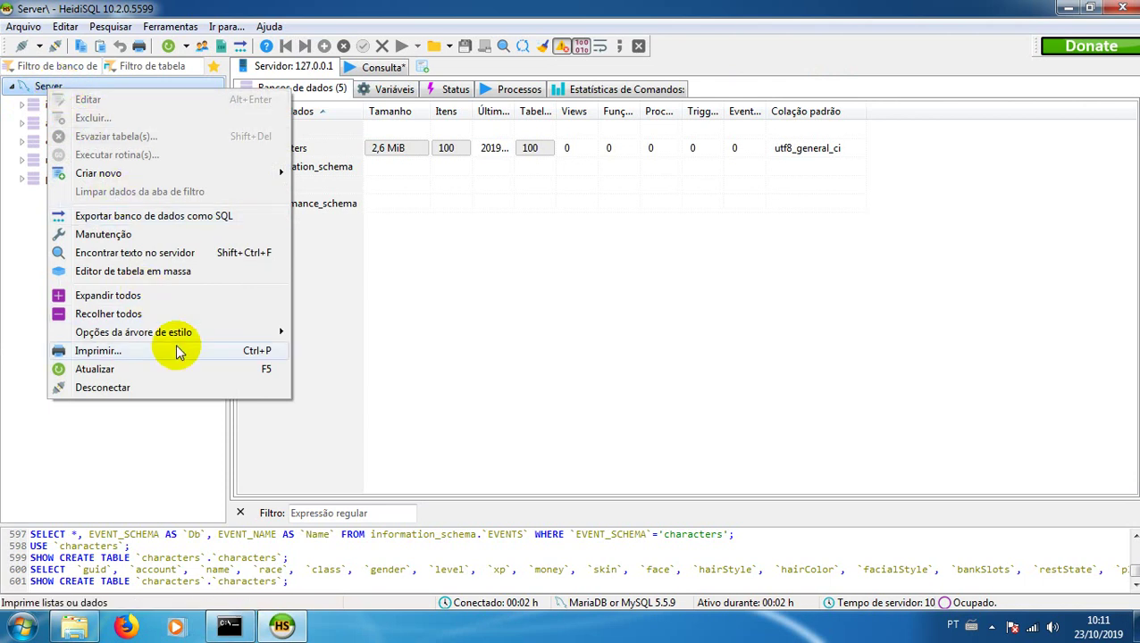
mouse_move(182, 344)
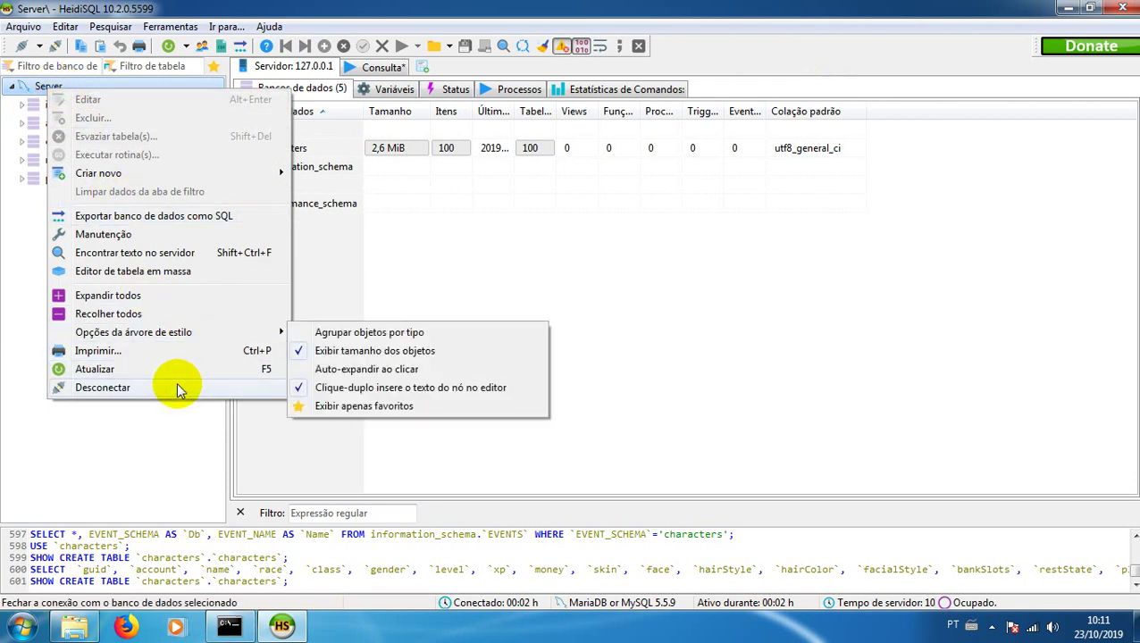
mouse_move(170, 182)
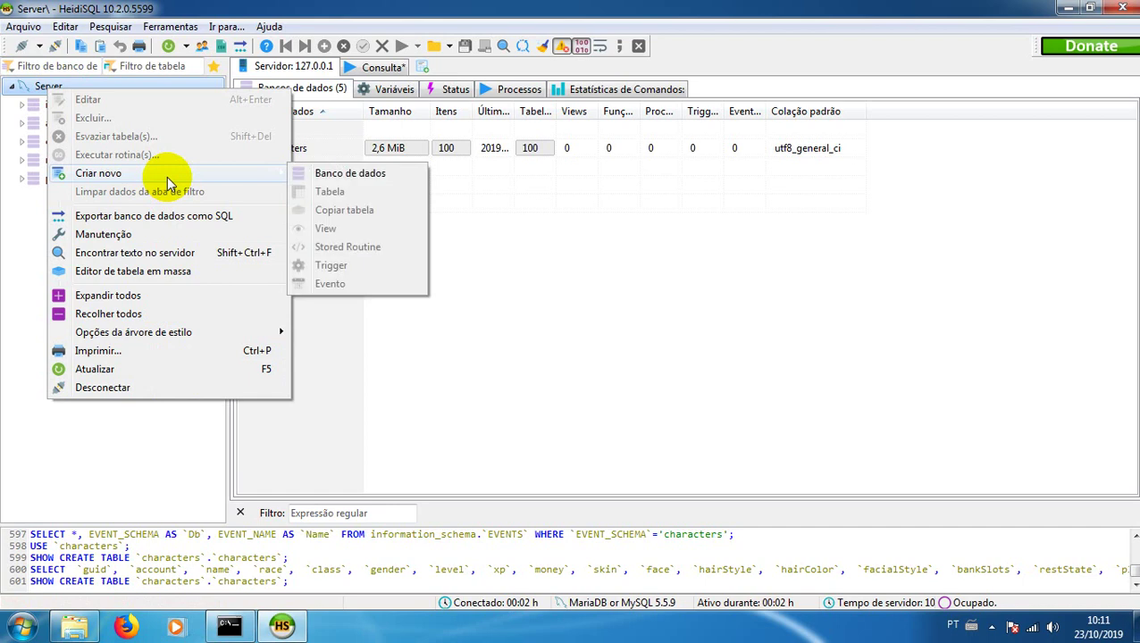
left_click(56, 124)
right_click(57, 125)
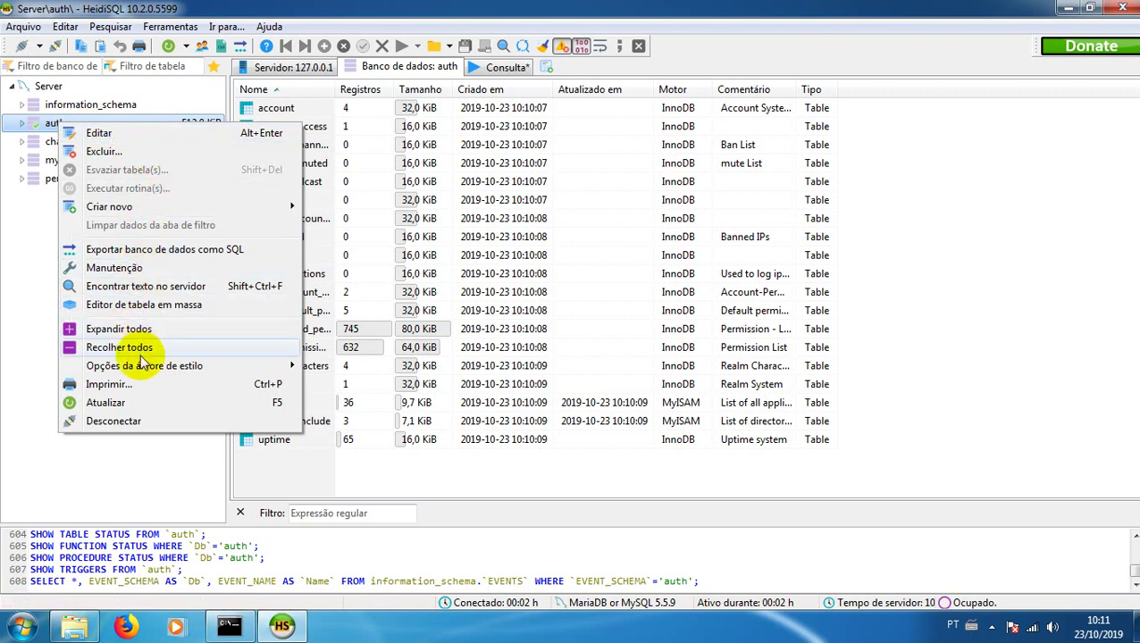
left_click(138, 464)
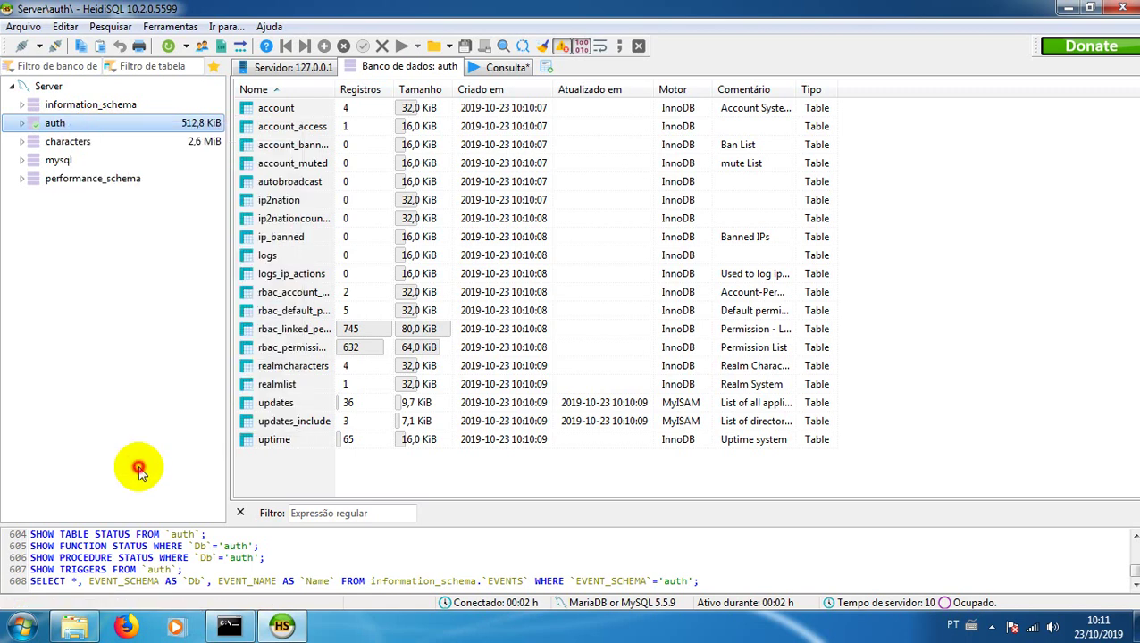
left_click(45, 86)
right_click(50, 85)
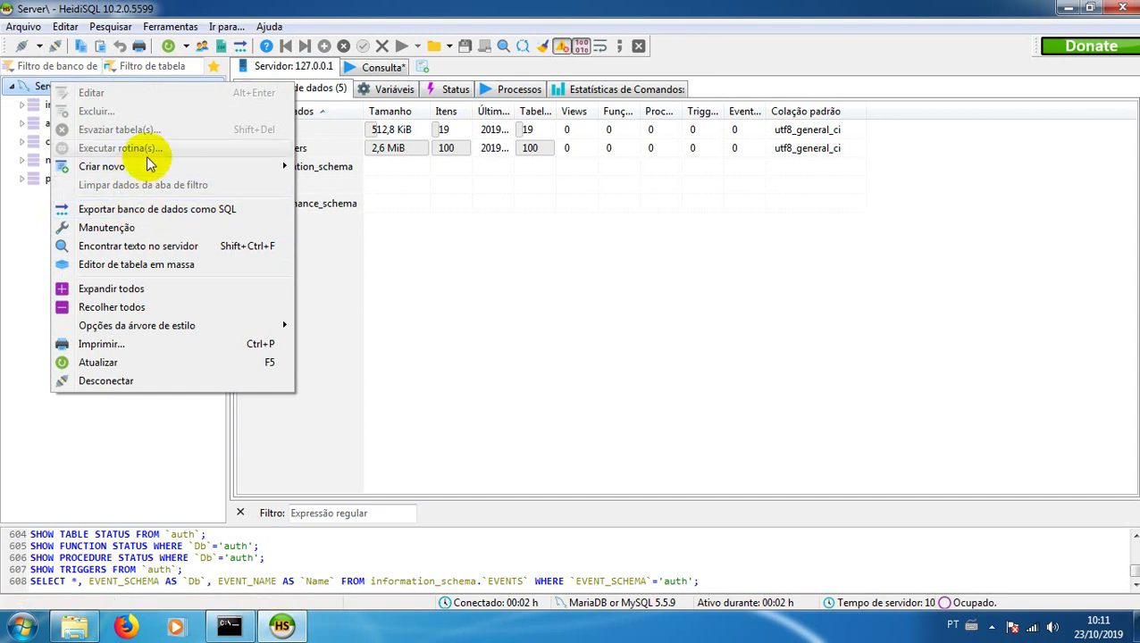
mouse_move(150, 166)
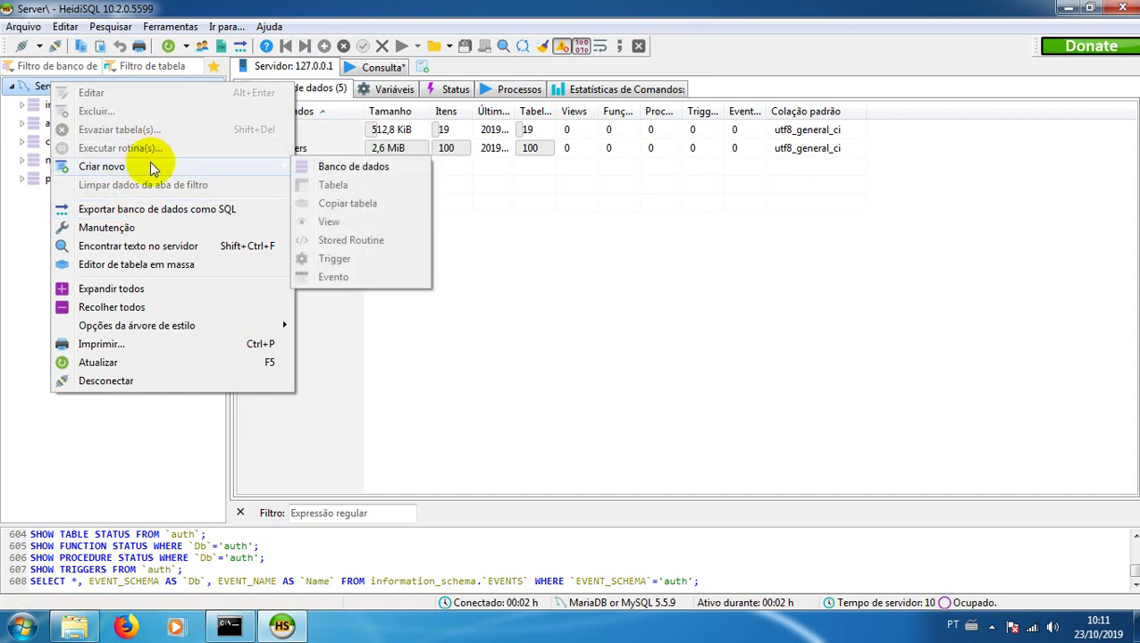
left_click(120, 423)
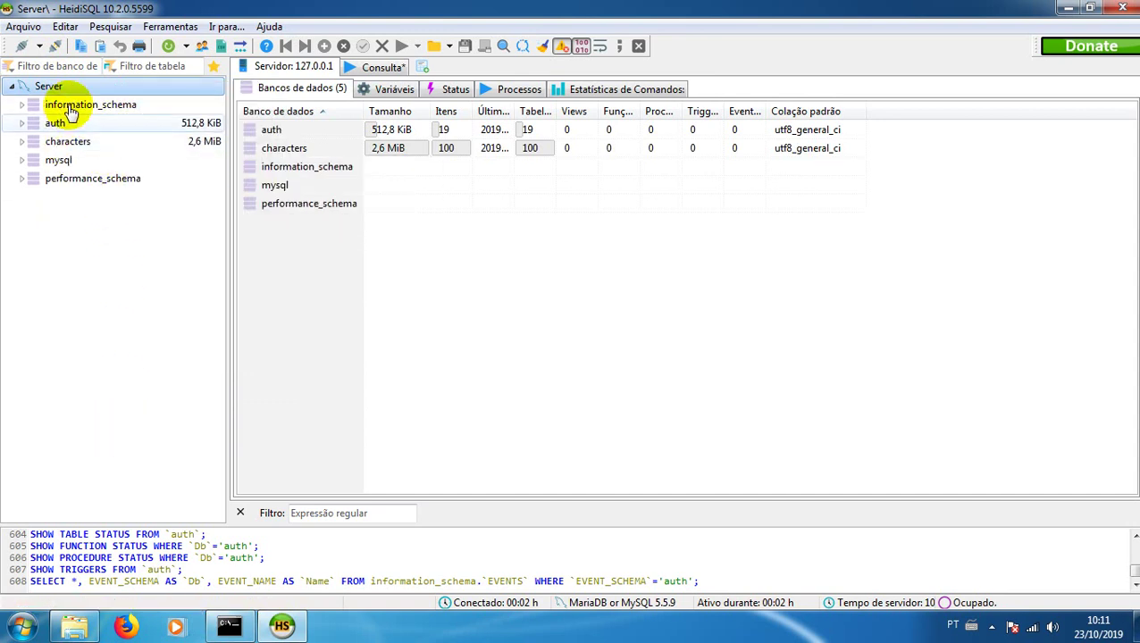
Step: Import the desktop file world-h.sql by executing it directly without loading it into the editor
left_click(374, 65)
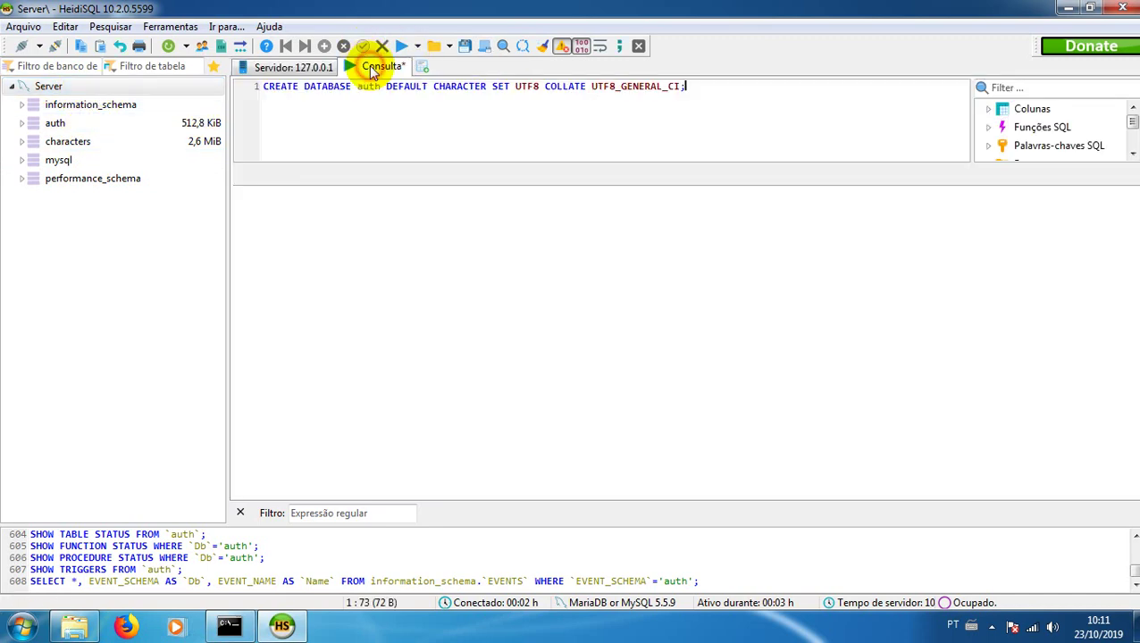
left_click(1134, 625)
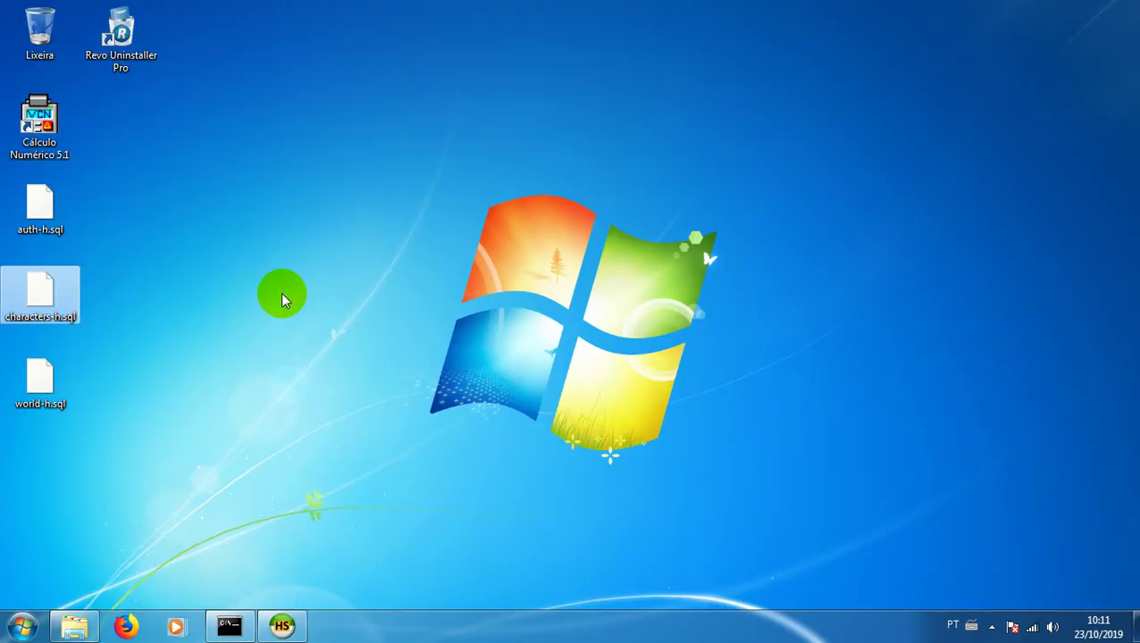
left_click_drag(44, 384, 411, 132)
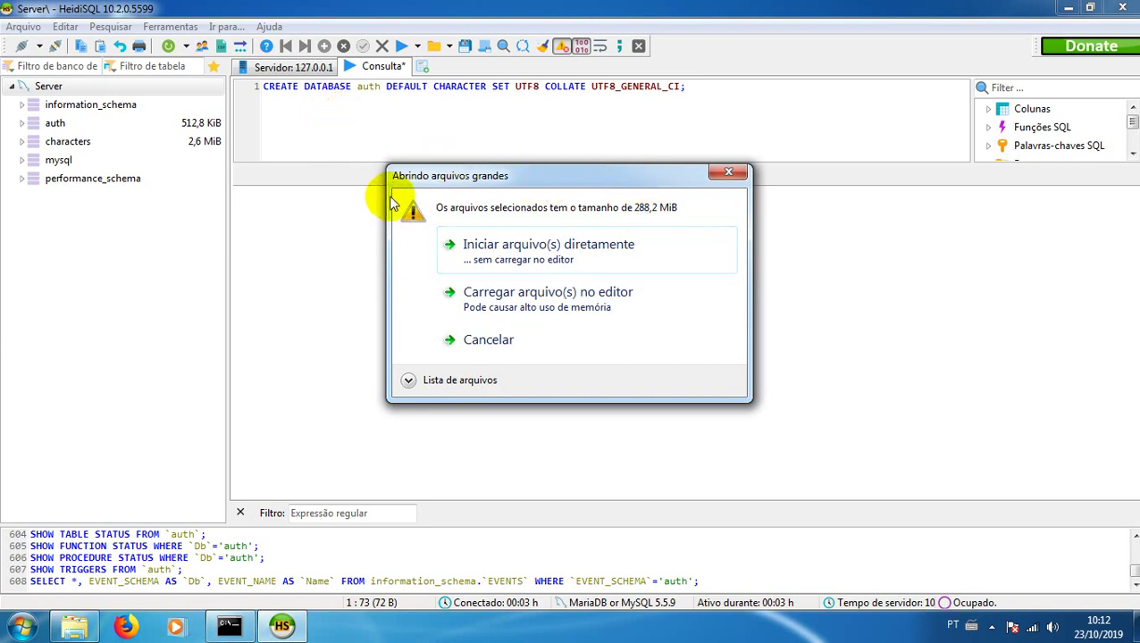
left_click(548, 251)
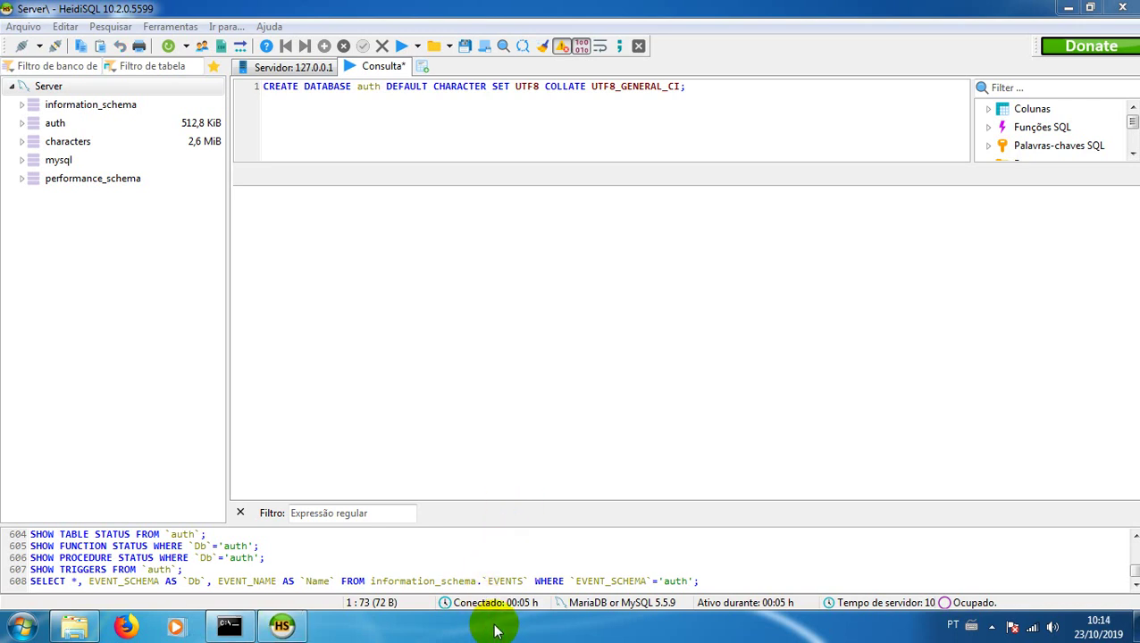
Step: Refresh the server's database tree and inspect the table lists of the world and auth databases
left_click(40, 88)
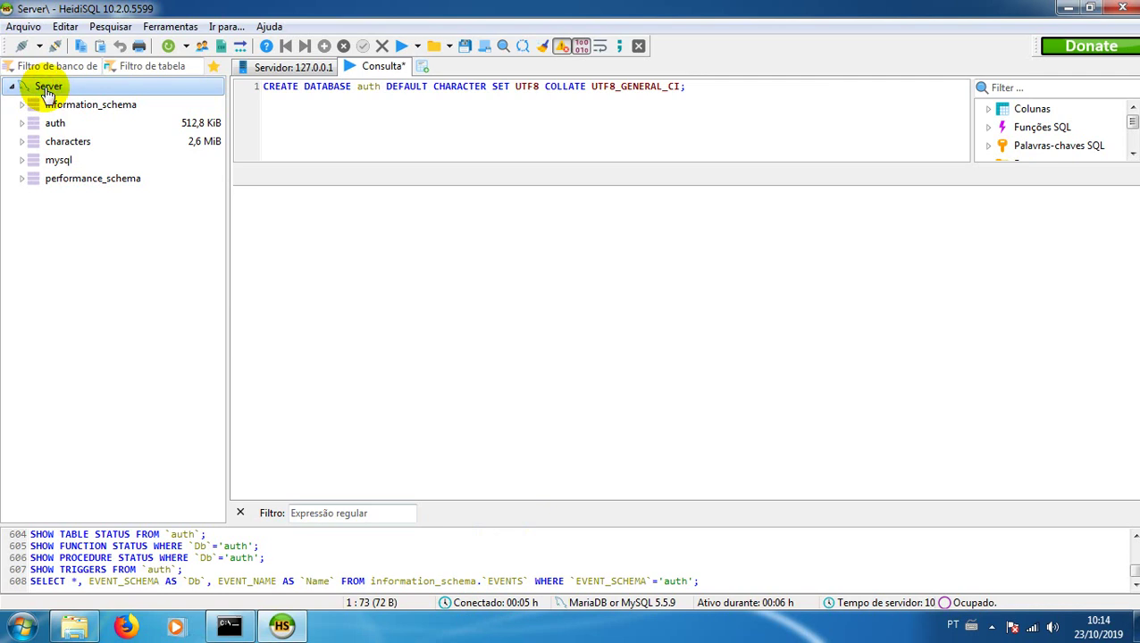
key("F5")
left_click(23, 198)
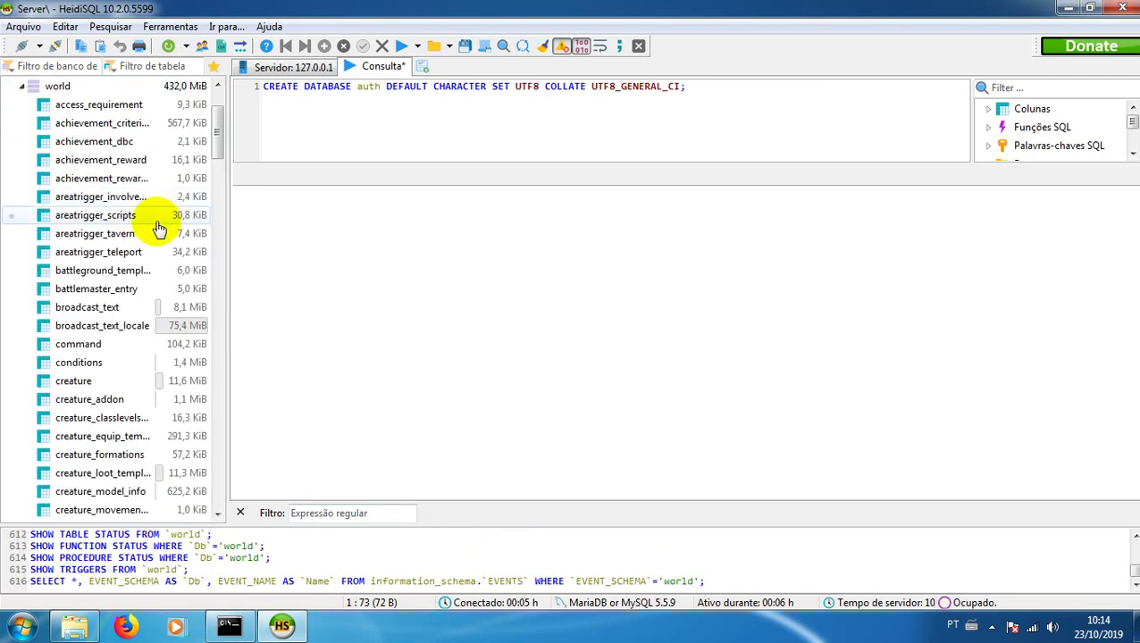
left_click(21, 86)
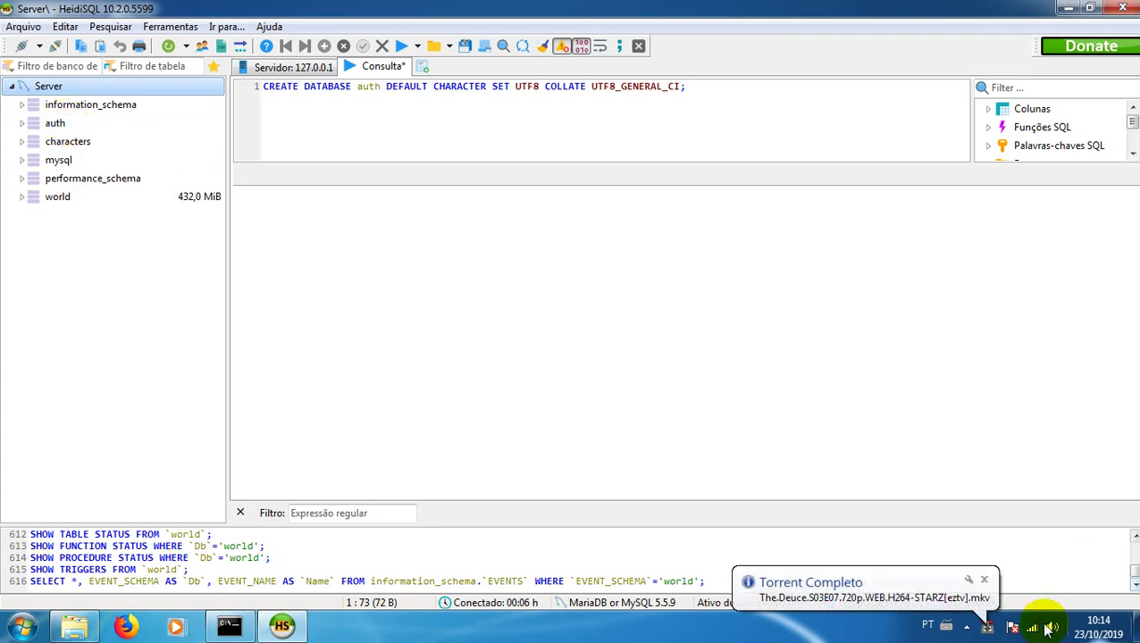
left_click(982, 580)
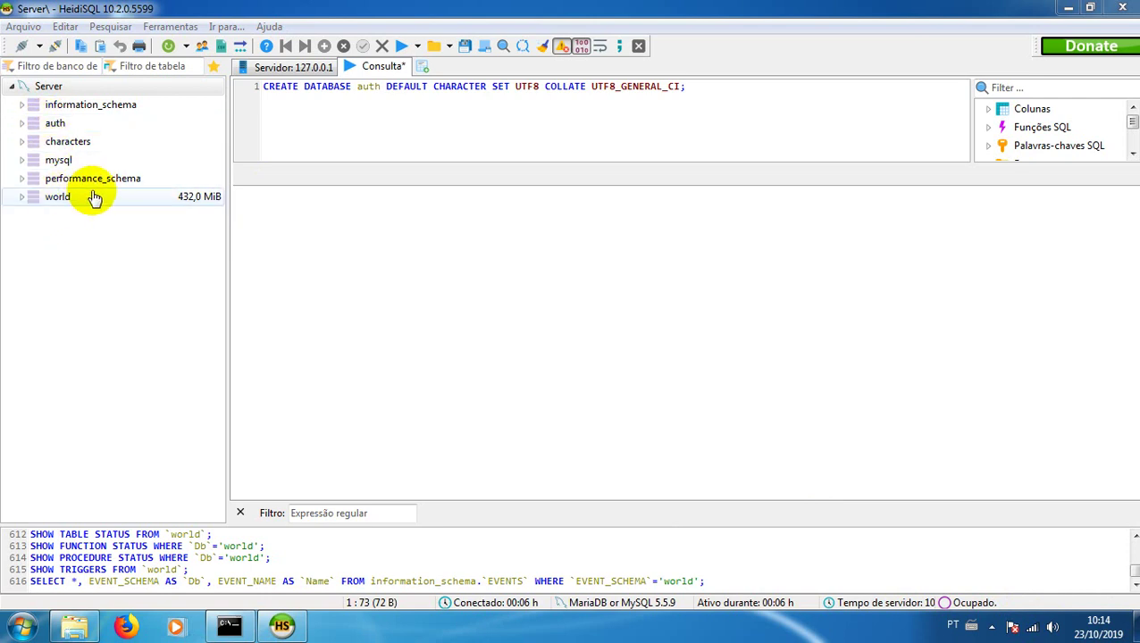
left_click(22, 124)
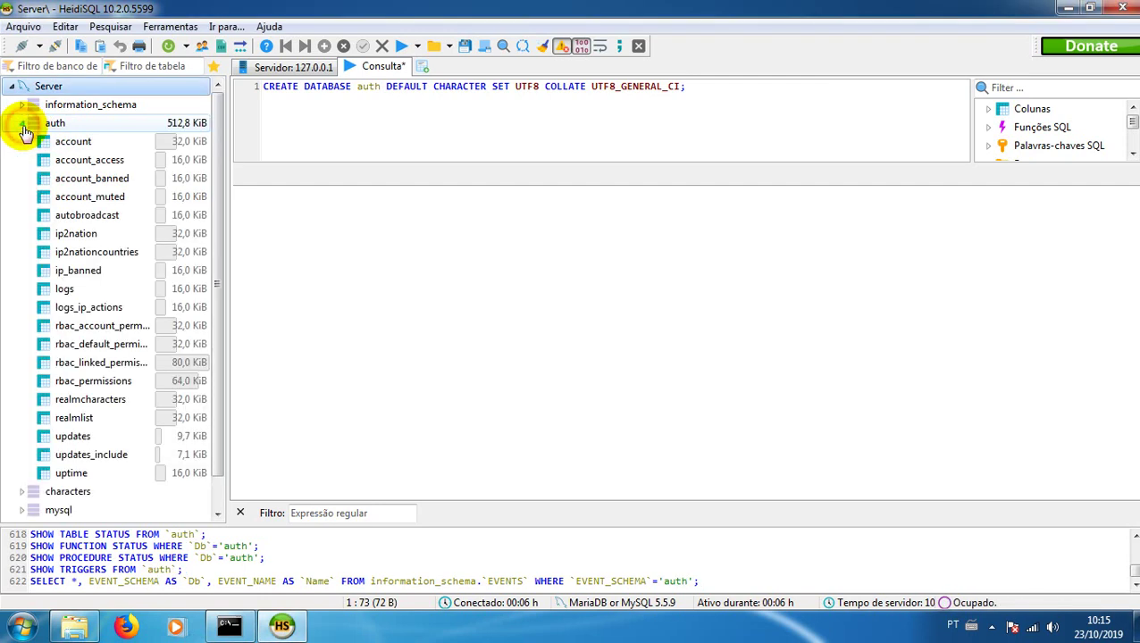
Step: Go through the auth database's tables from account to autobroadcast, and view the data rows of the realmcharacters table
left_click(79, 145)
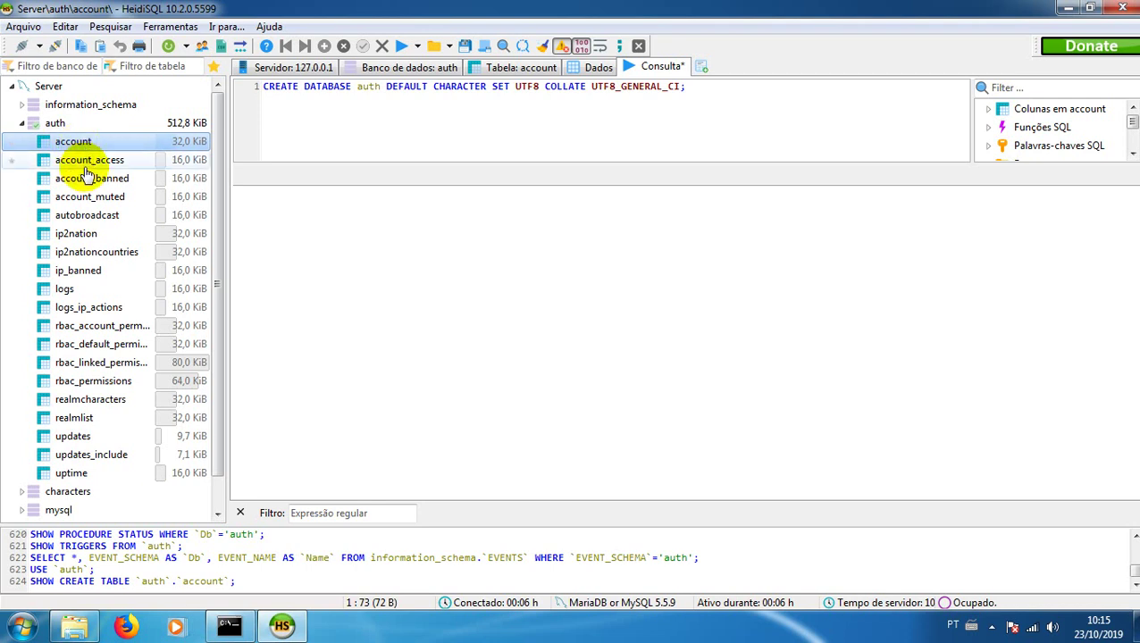
left_click(86, 163)
left_click(90, 181)
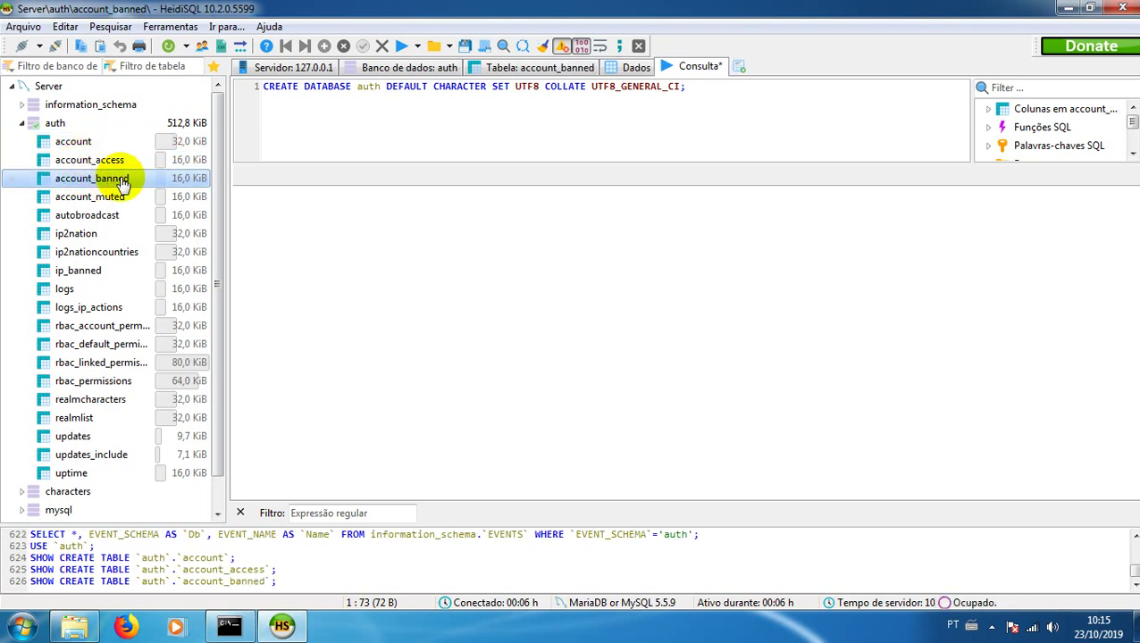
left_click(114, 198)
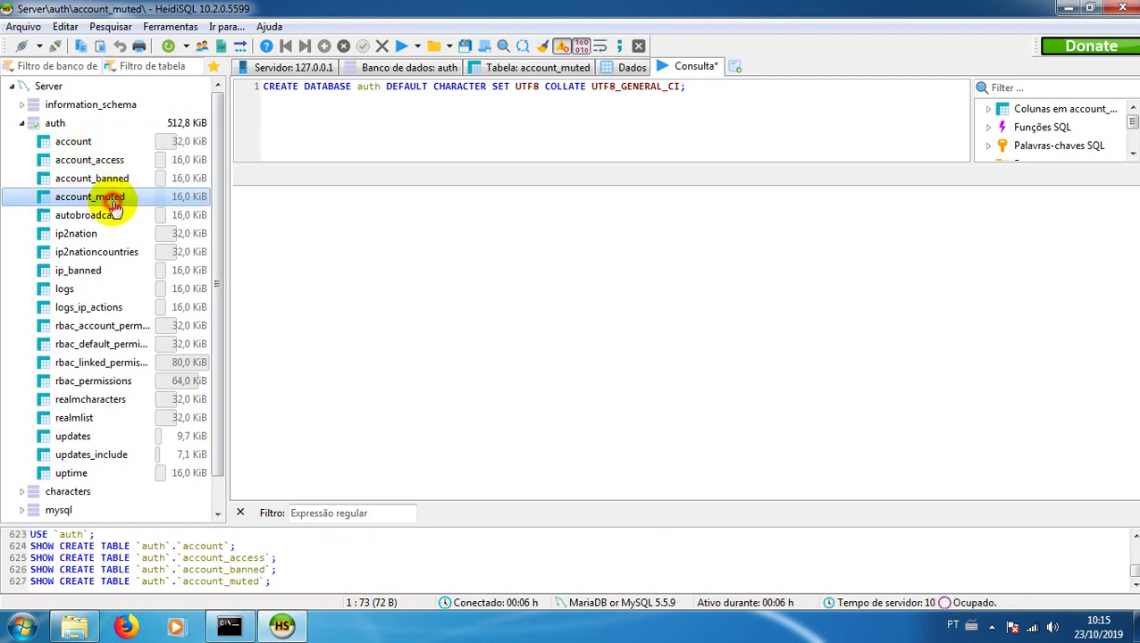
left_click(117, 220)
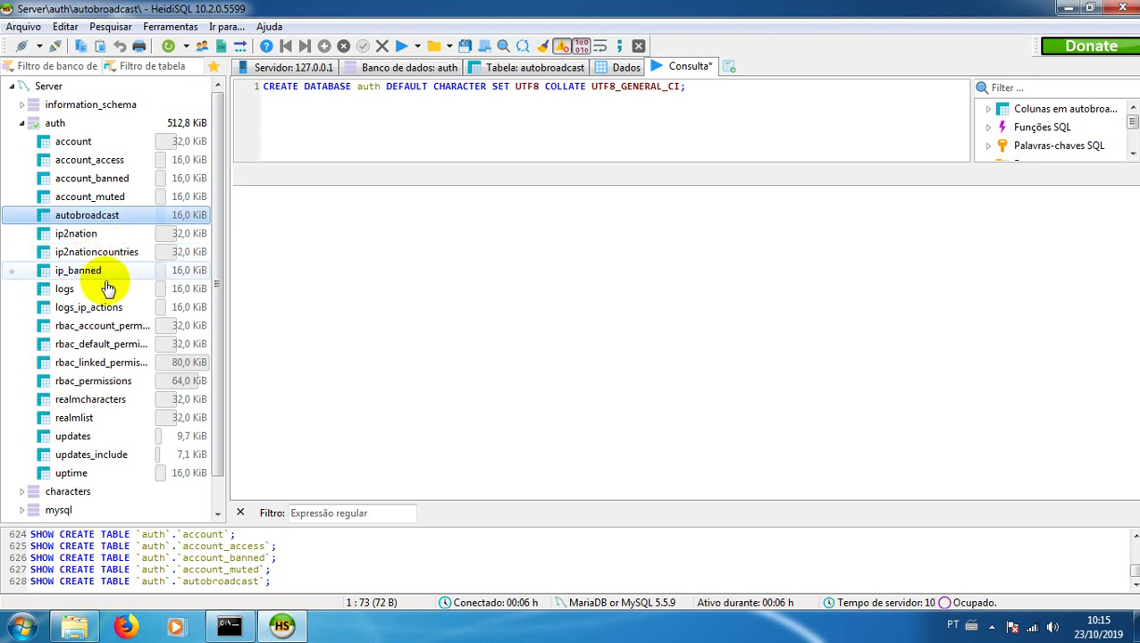
left_click(87, 404)
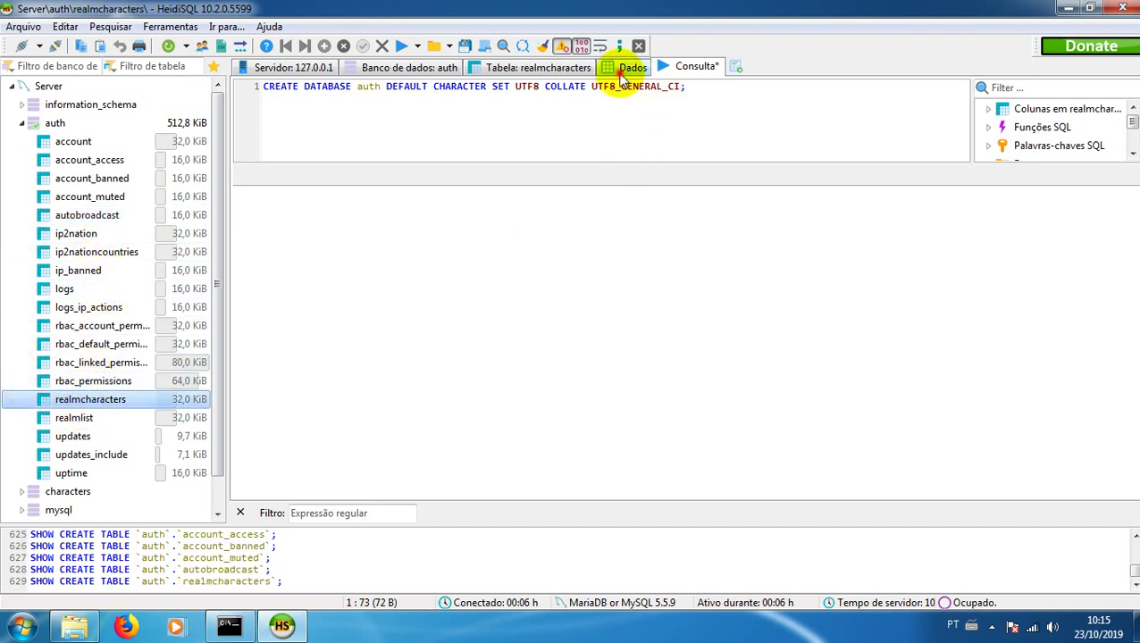
left_click(630, 66)
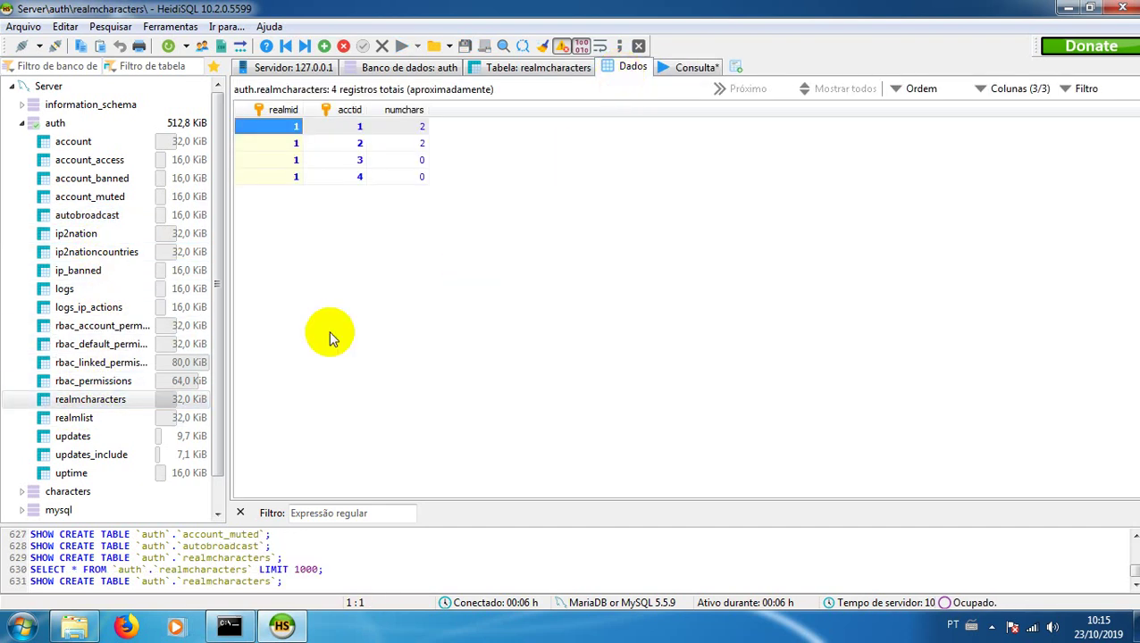
Step: View the data rows of the auth database's account, account_access, account_banned, account_muted and autobroadcast tables
left_click(74, 141)
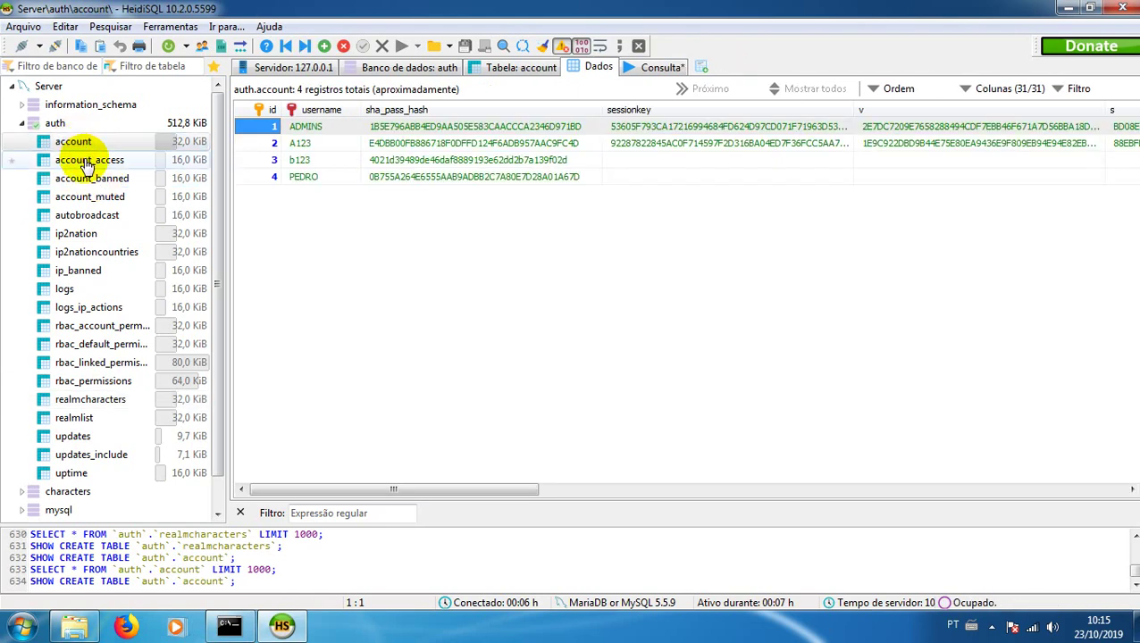
left_click(85, 161)
left_click(89, 178)
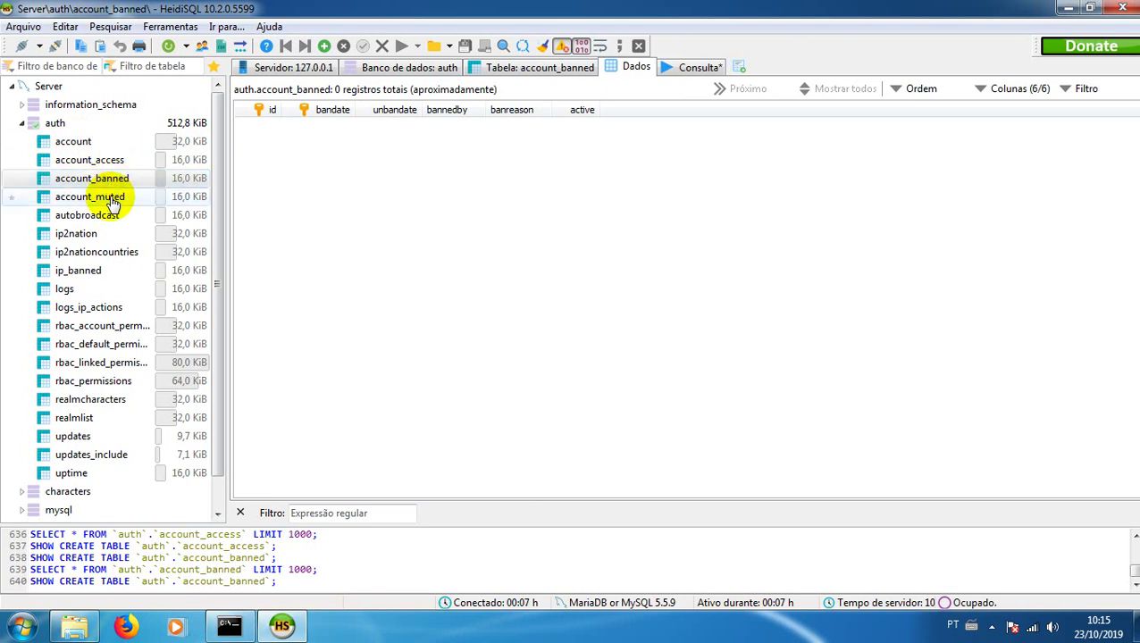
left_click(115, 197)
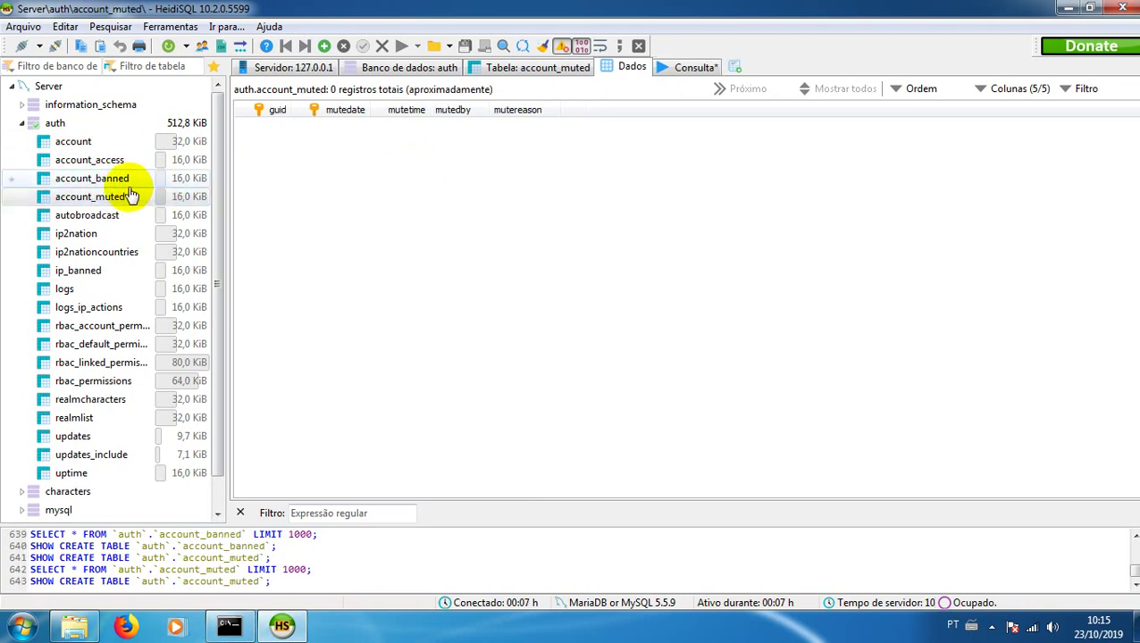
left_click(100, 215)
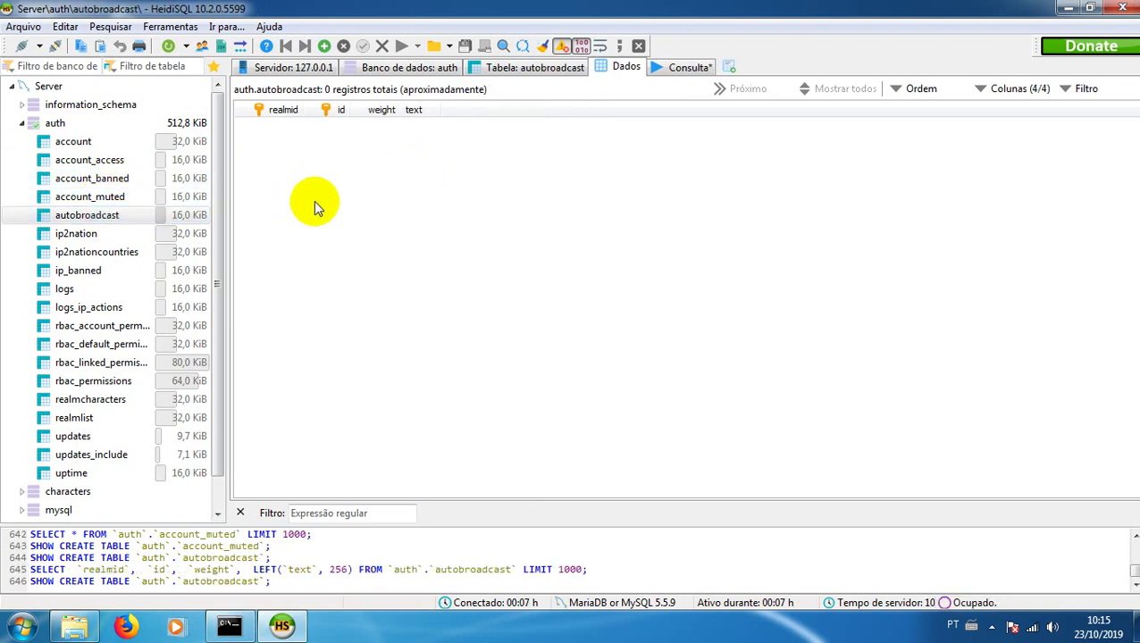
Step: Check the data rows of the auth tables ip2nation, ip2nationcountries, ip_banned, logs and logs_ip_actions
left_click(94, 236)
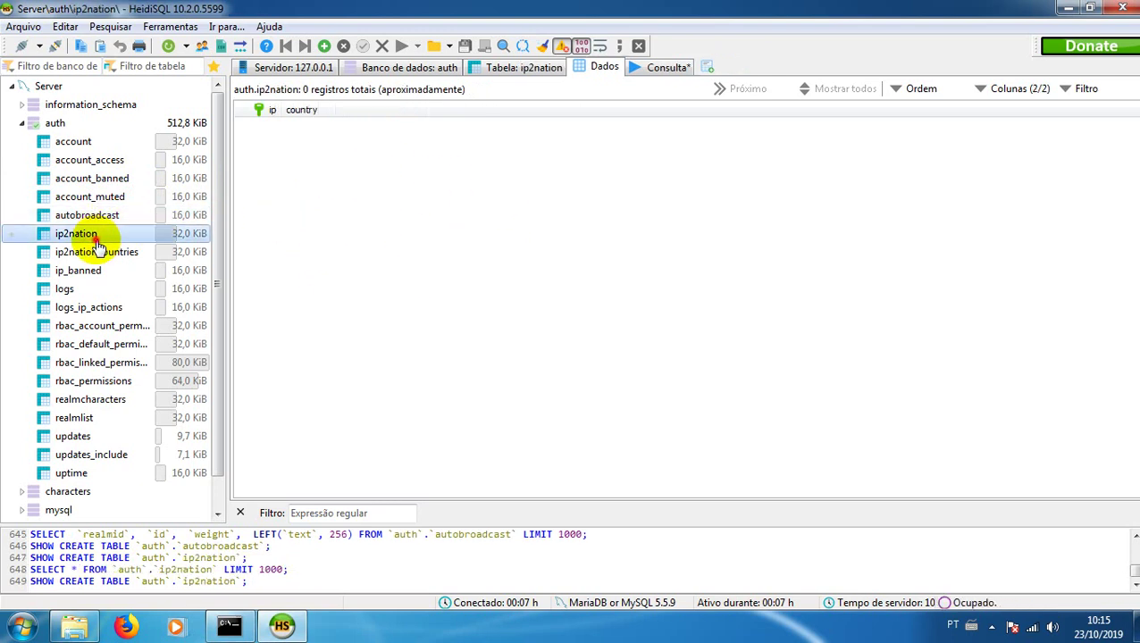
left_click(96, 253)
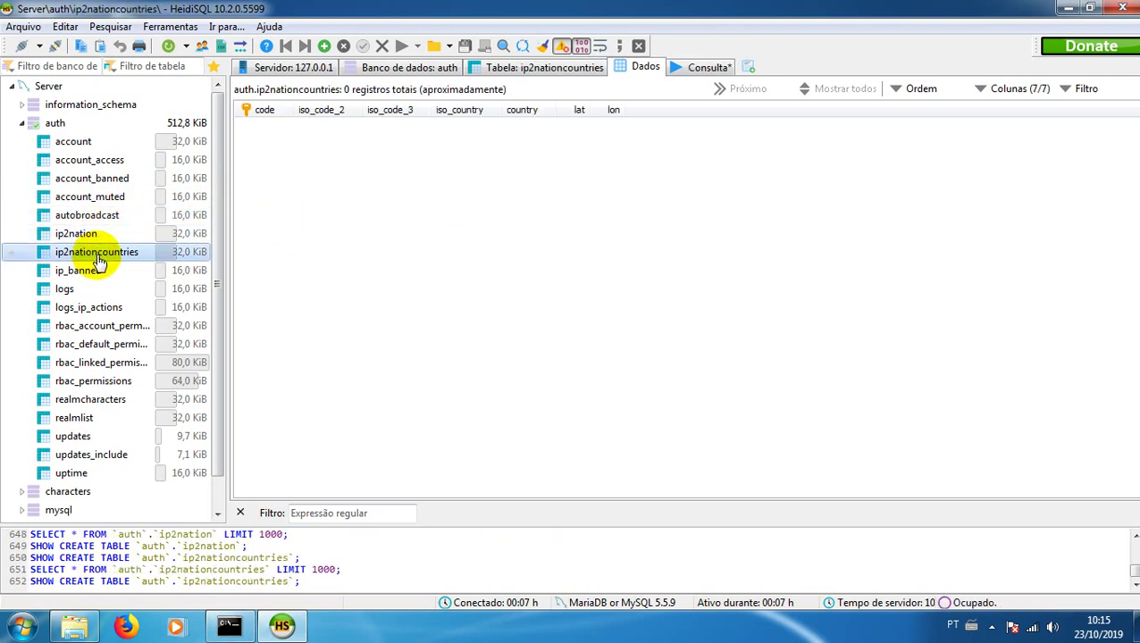
left_click(94, 271)
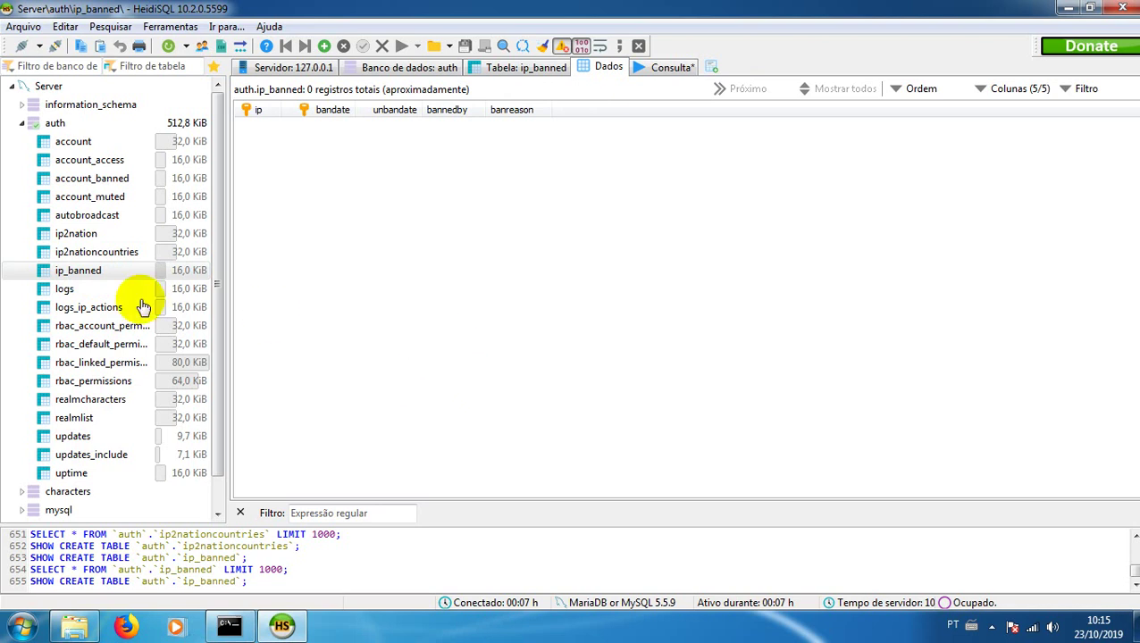
left_click(66, 288)
left_click(105, 309)
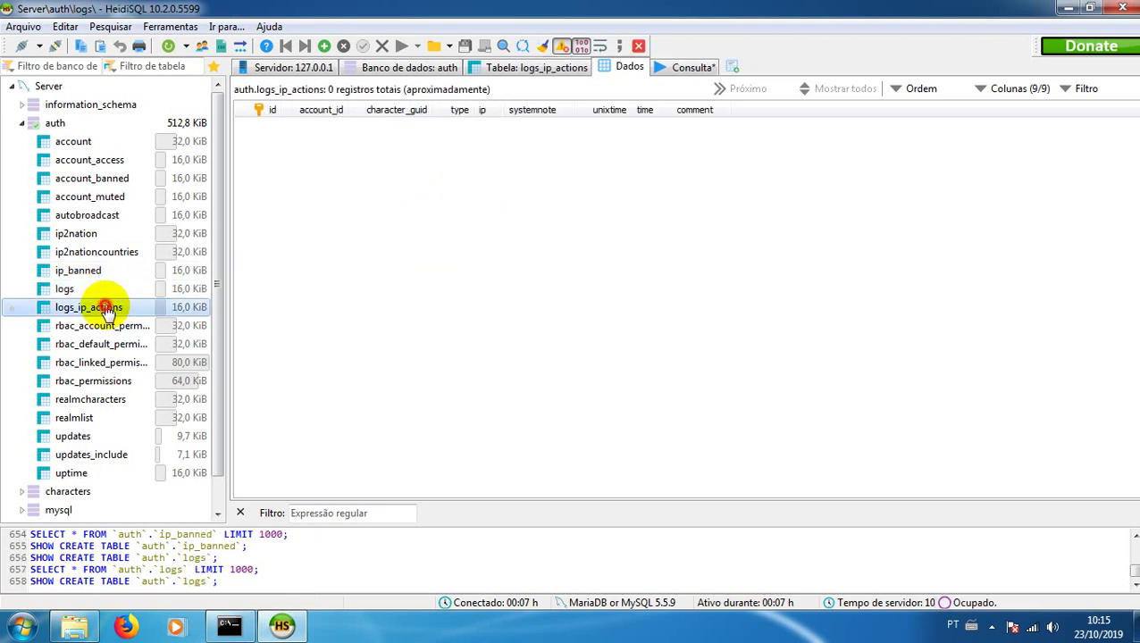
Step: View the data rows of the four rbac permission tables, realmcharacters and realmlist in the auth database
left_click(93, 328)
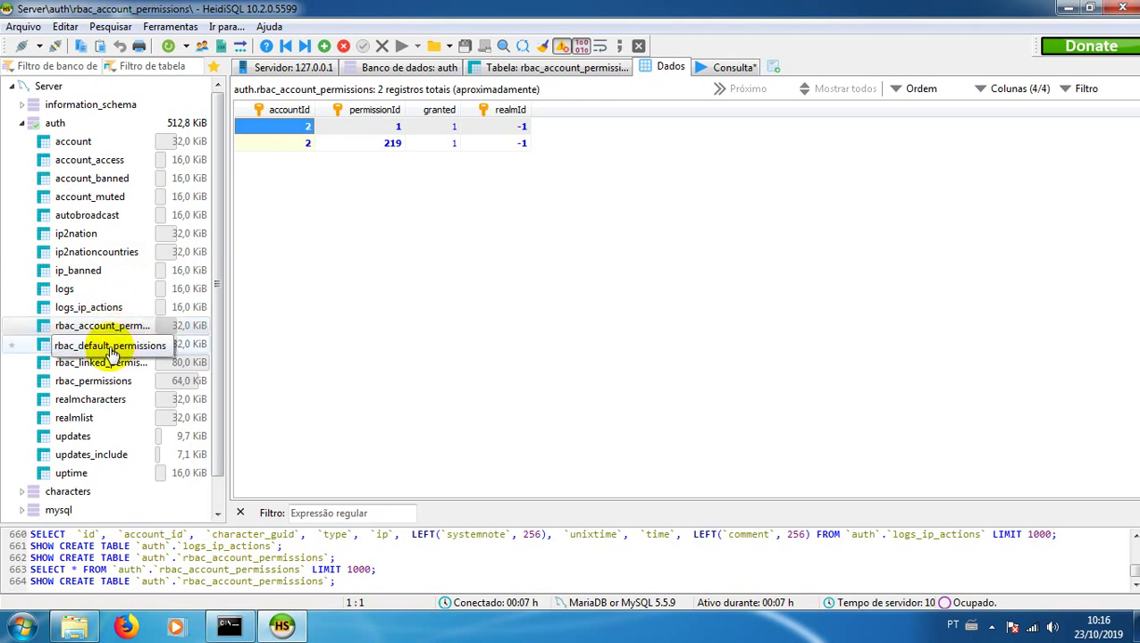
left_click(100, 347)
left_click(103, 364)
left_click(94, 381)
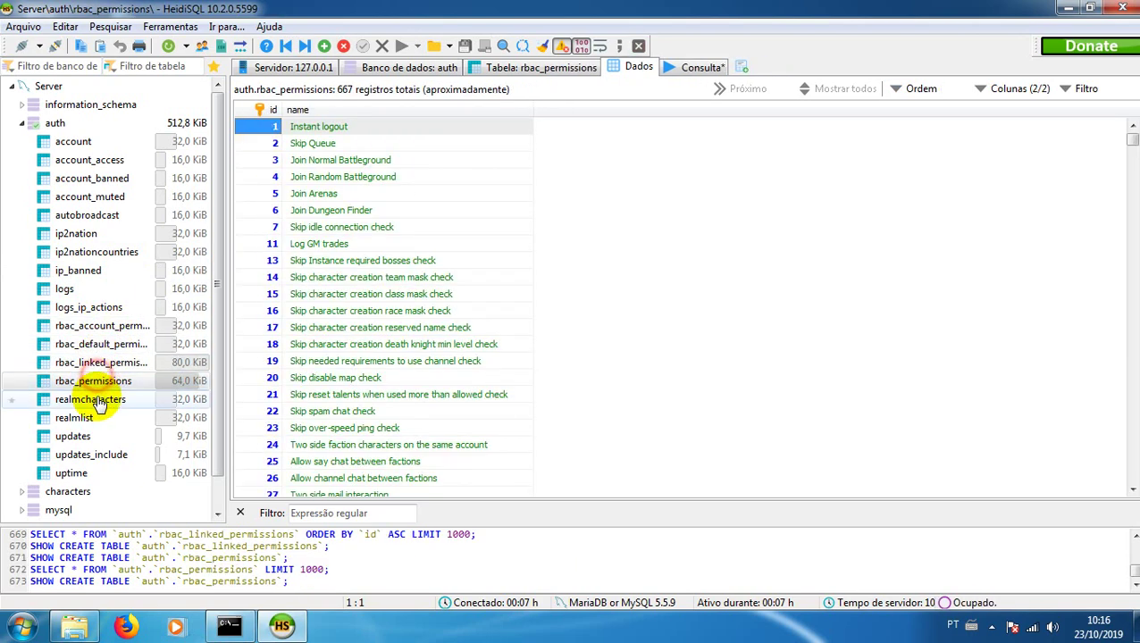
left_click(89, 399)
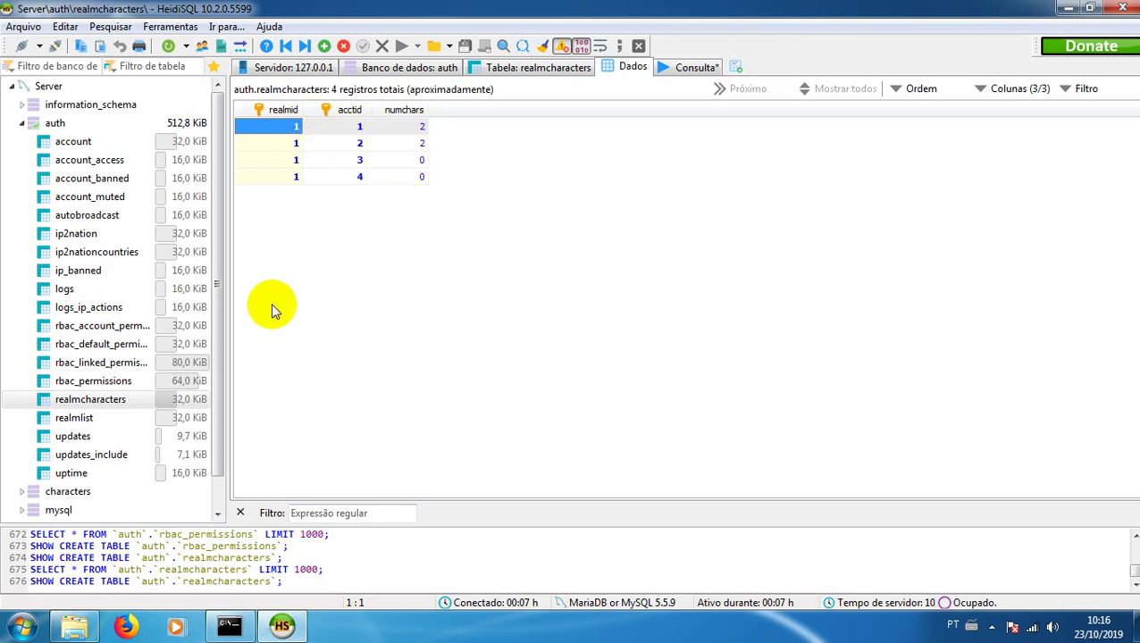
left_click(87, 417)
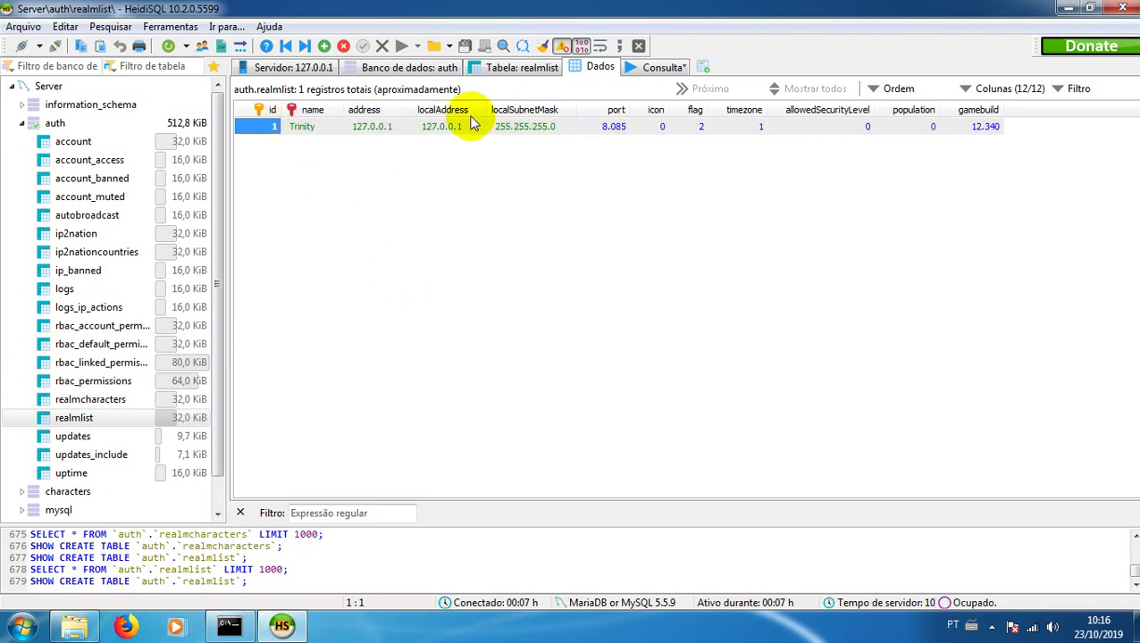
Step: Look through the data rows of the updates, updates_include and uptime tables in the auth database
left_click(94, 435)
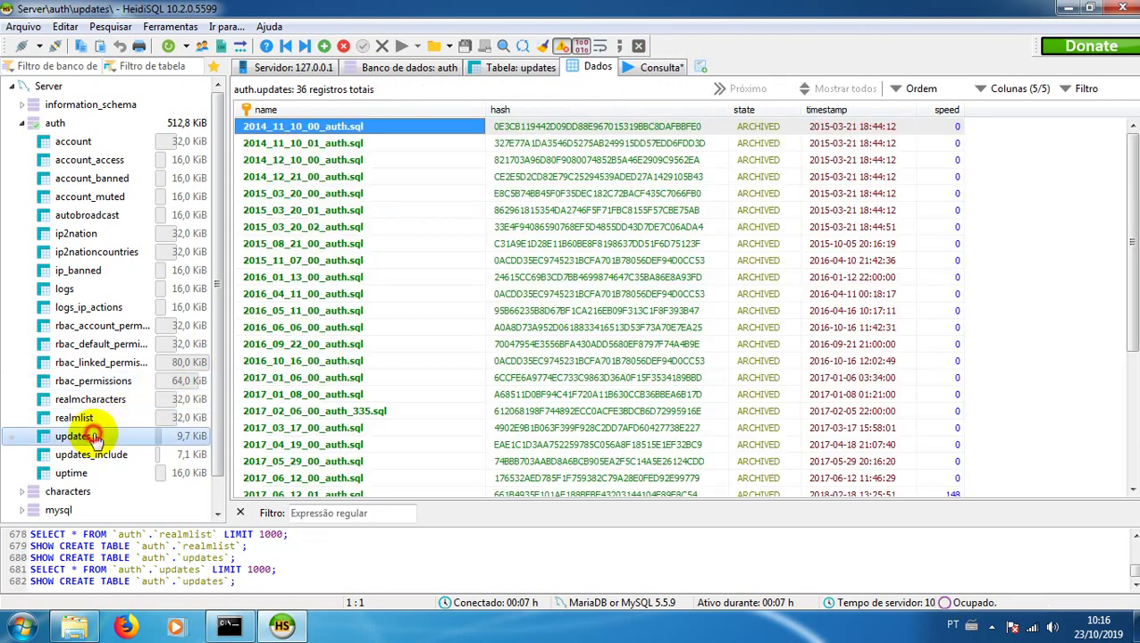
scroll(532, 321, "down", 5)
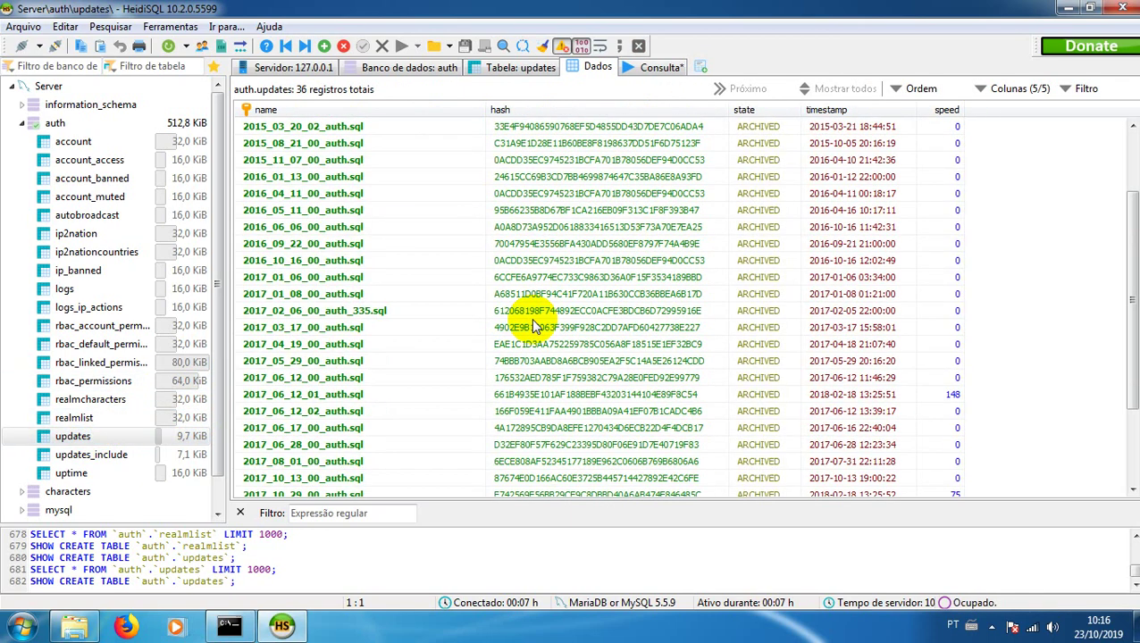
scroll(487, 411, "up", 5)
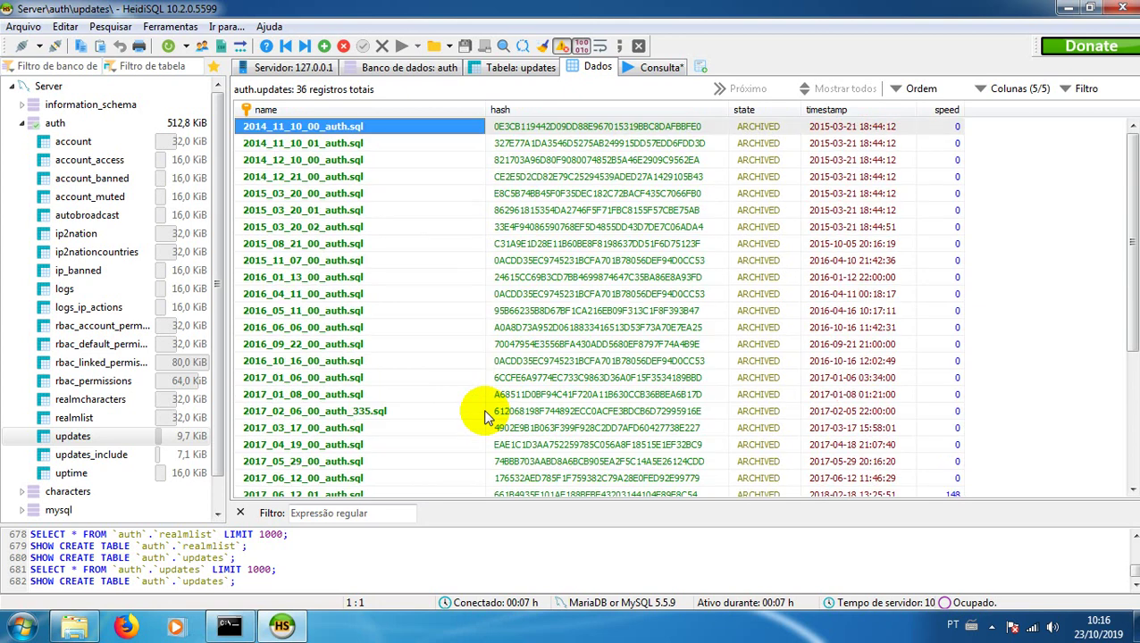
left_click(100, 454)
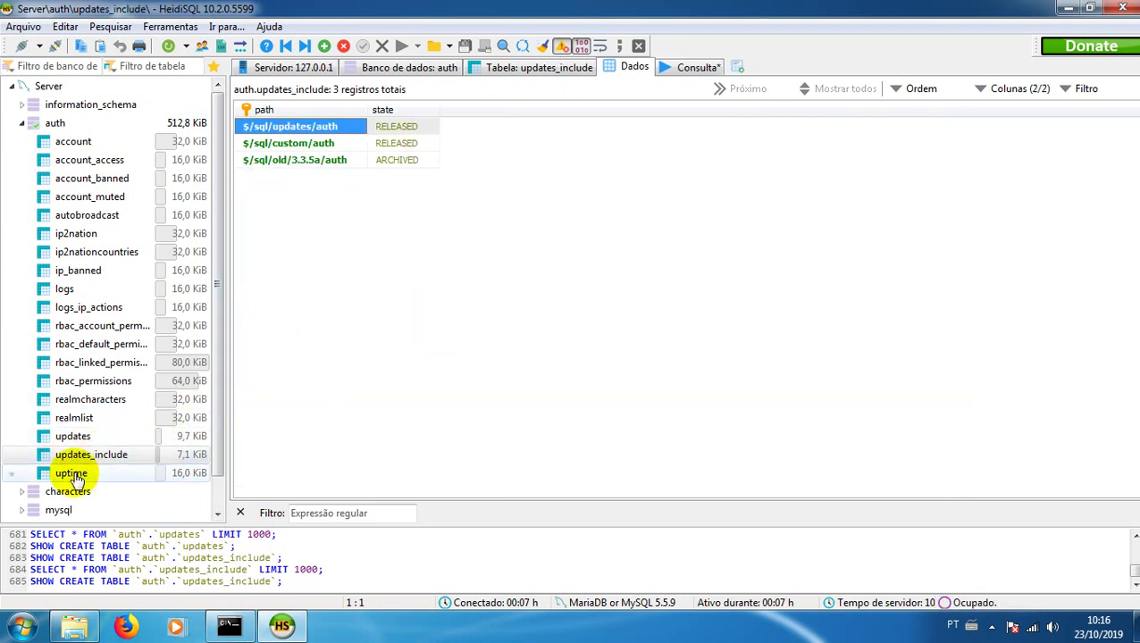
left_click(71, 475)
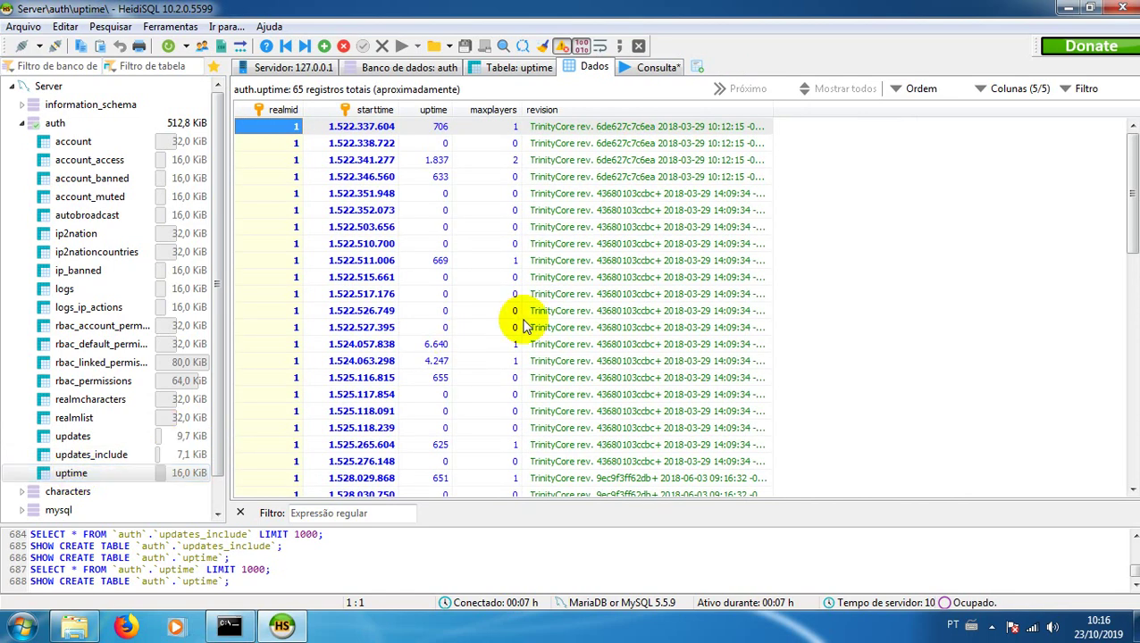
scroll(536, 304, "down", 10)
scroll(536, 290, "down", 1)
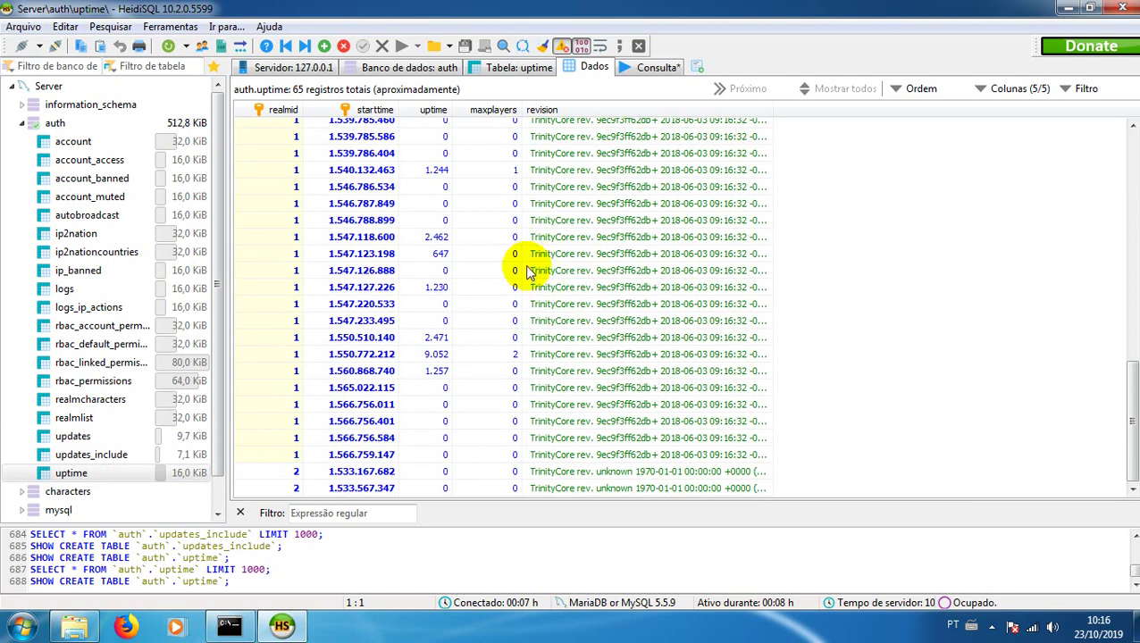
scroll(507, 331, "up", 4)
scroll(507, 333, "up", 8)
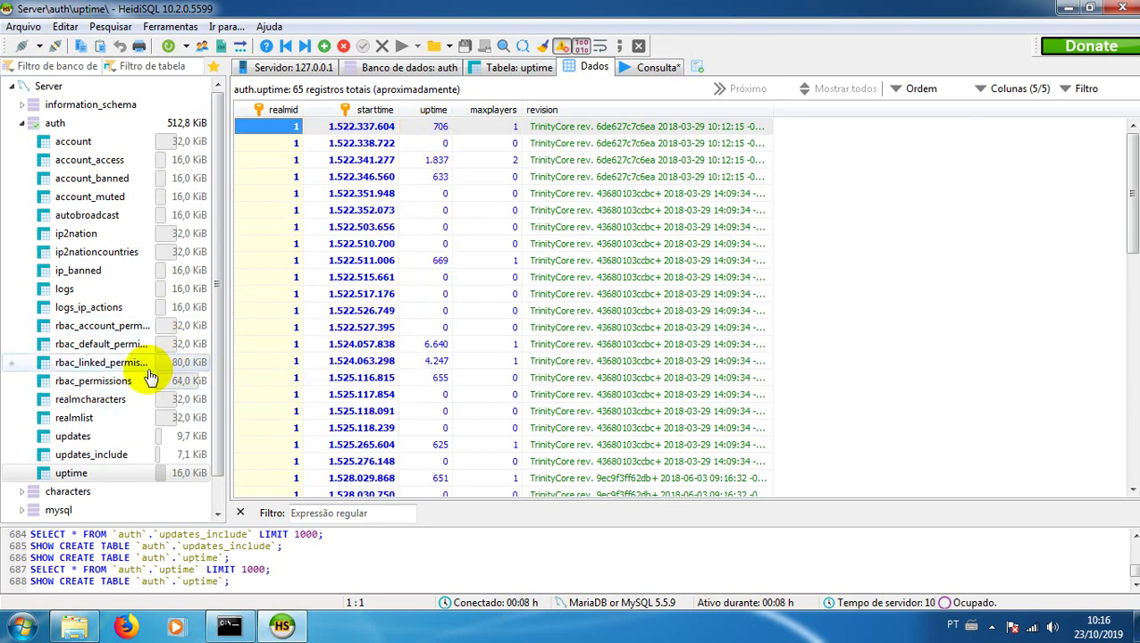
Step: Compare the data rows of the auth database's account and account_access tables once more, ending on account
left_click(79, 145)
left_click(86, 159)
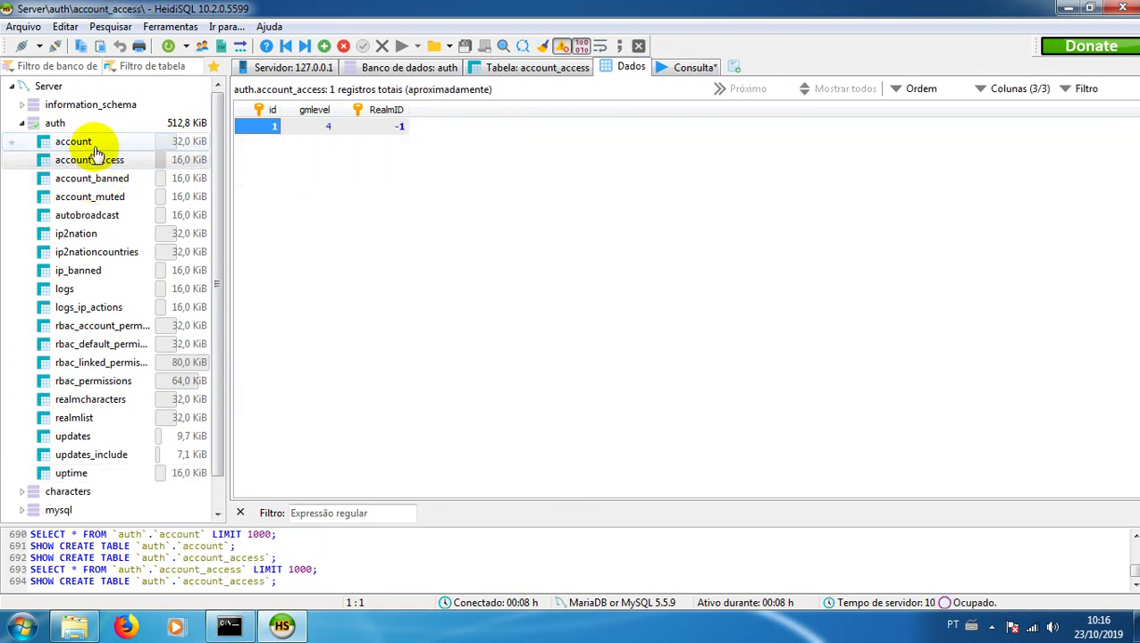
left_click(85, 143)
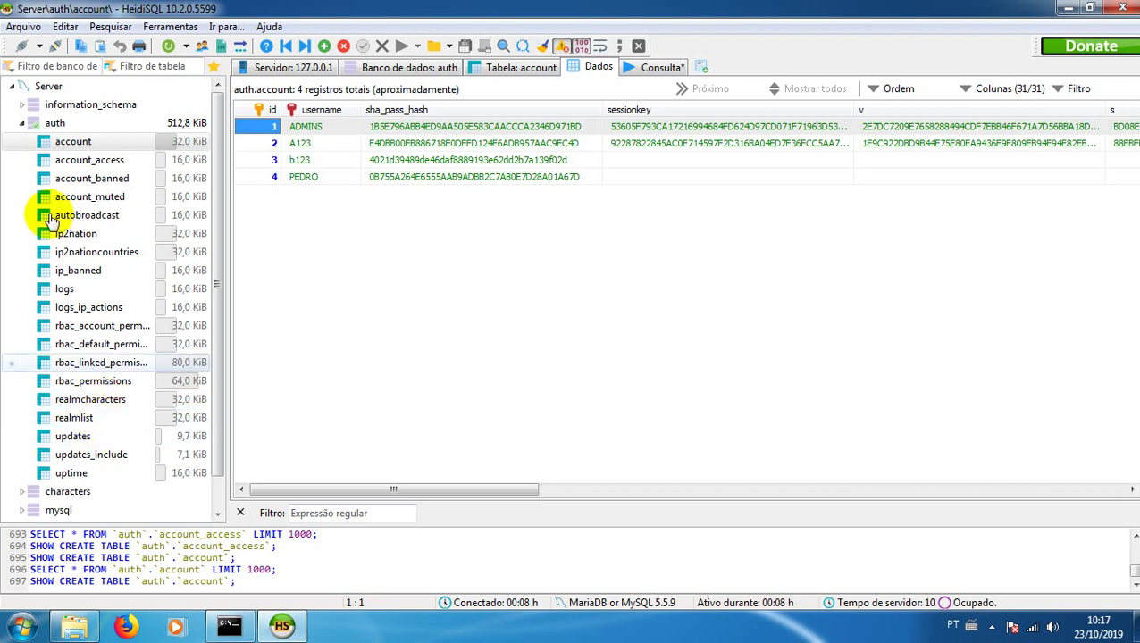
Step: Collapse the auth database, expand characters and view the data rows of its account_data, account_instance_times, account_tutorial and addons tables
left_click(22, 122)
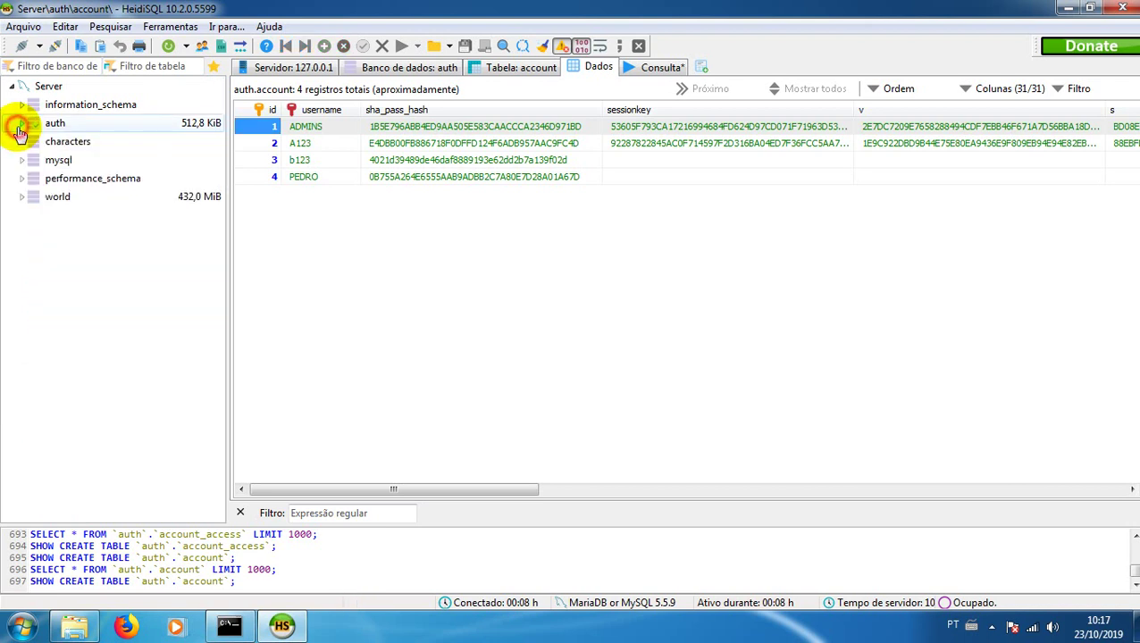
left_click(22, 142)
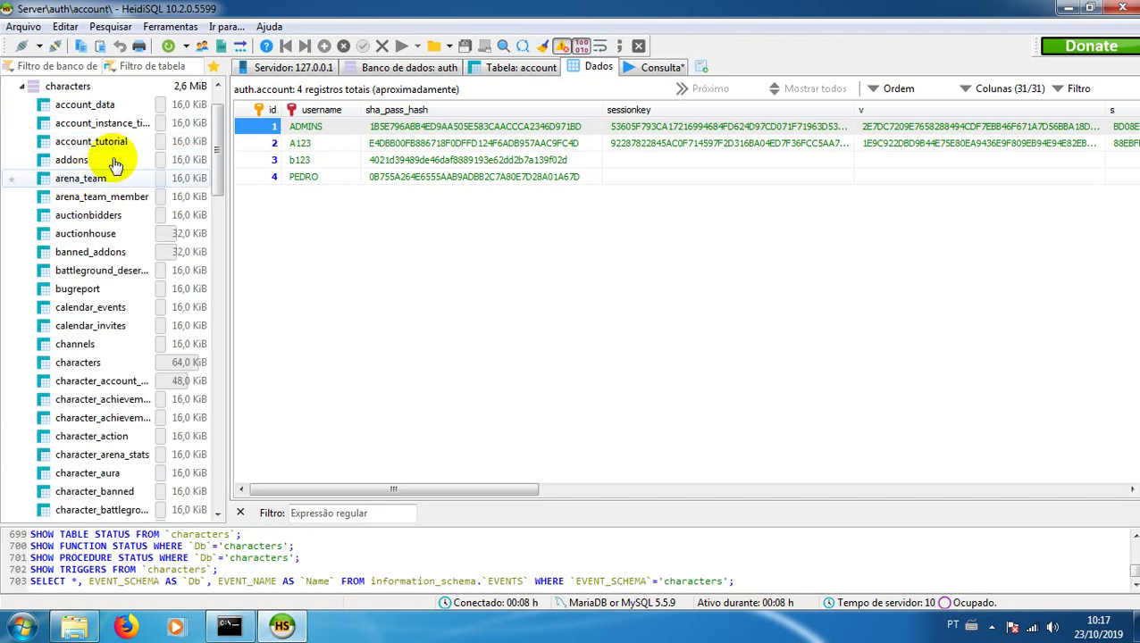
left_click(94, 106)
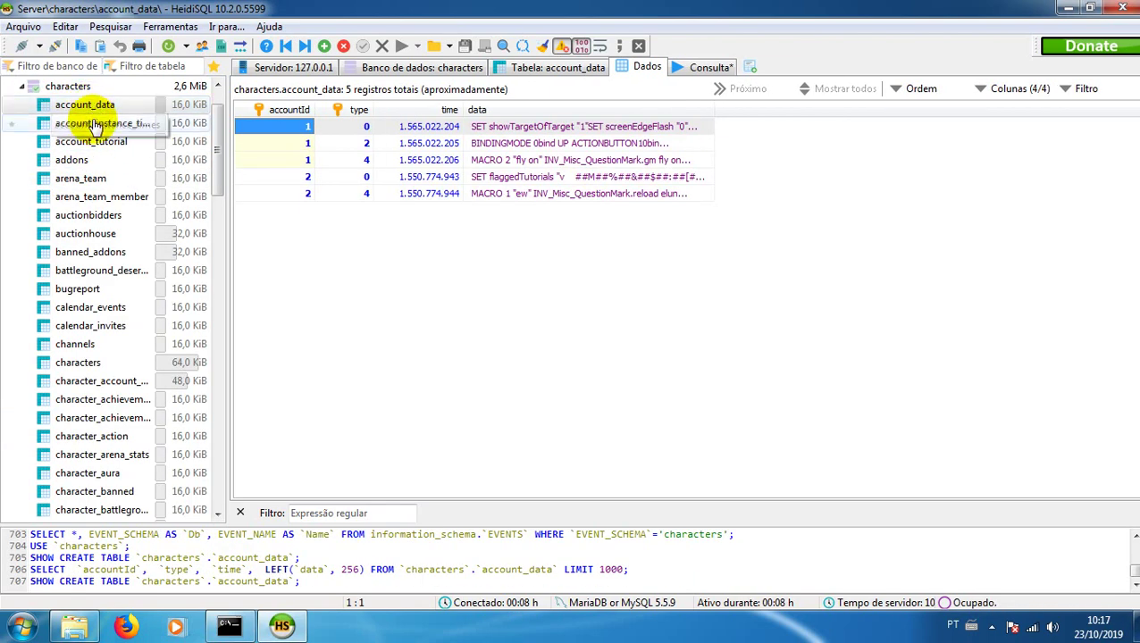
left_click(90, 122)
left_click(93, 141)
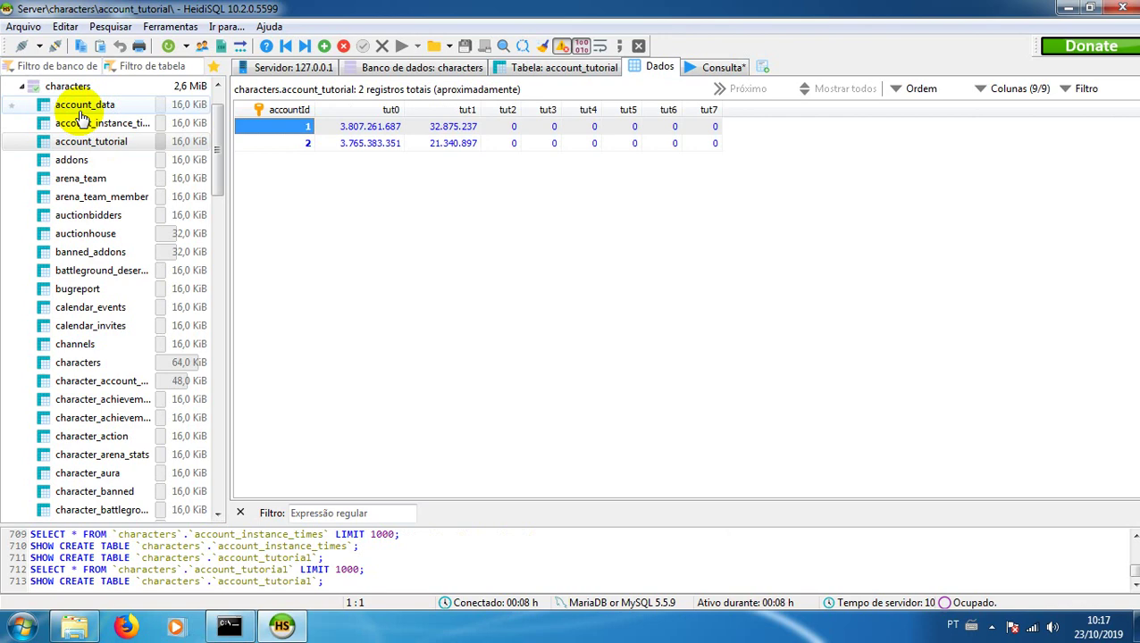
left_click(82, 108)
left_click(72, 160)
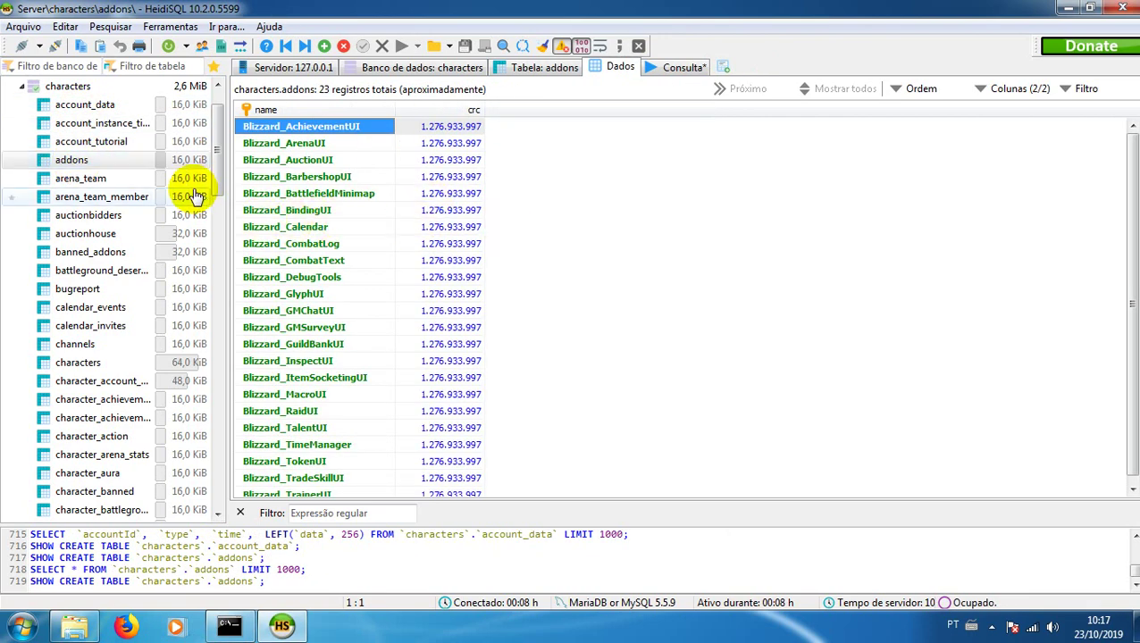
Step: View the data rows of the arena_team, arena_team_member, auctionbidders and auctionhouse tables in the characters database
left_click(89, 178)
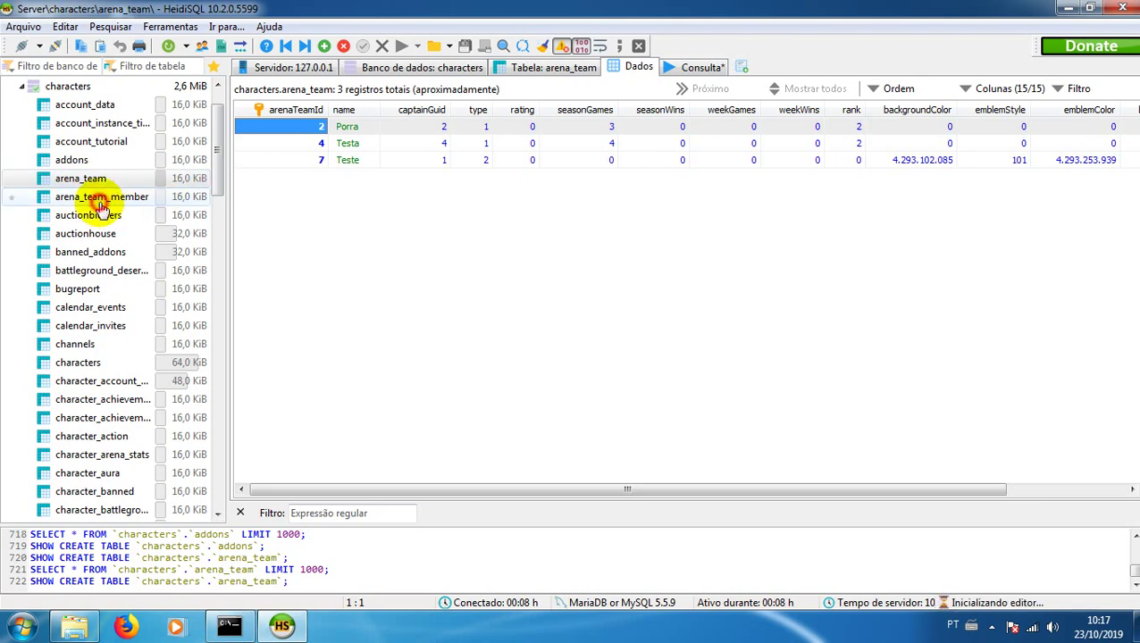
left_click(101, 197)
left_click(87, 215)
left_click(85, 235)
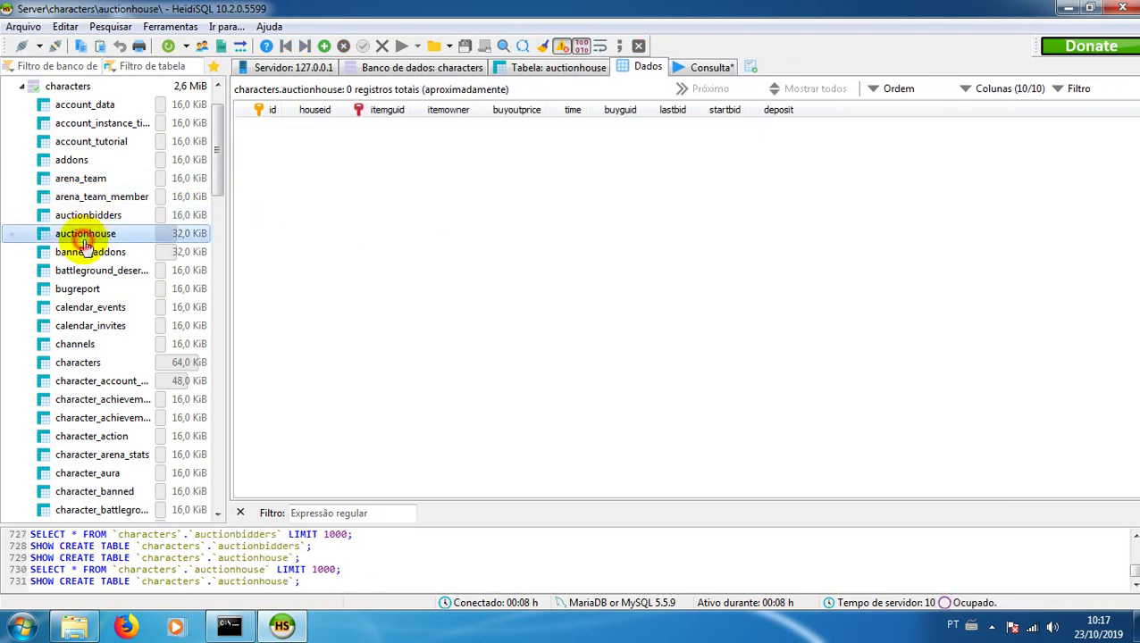
Step: View the data rows of the banned_addons, battleground deserters, bugreport, calendar_events and calendar_invites tables
left_click(78, 252)
left_click(81, 270)
left_click(80, 289)
left_click(85, 307)
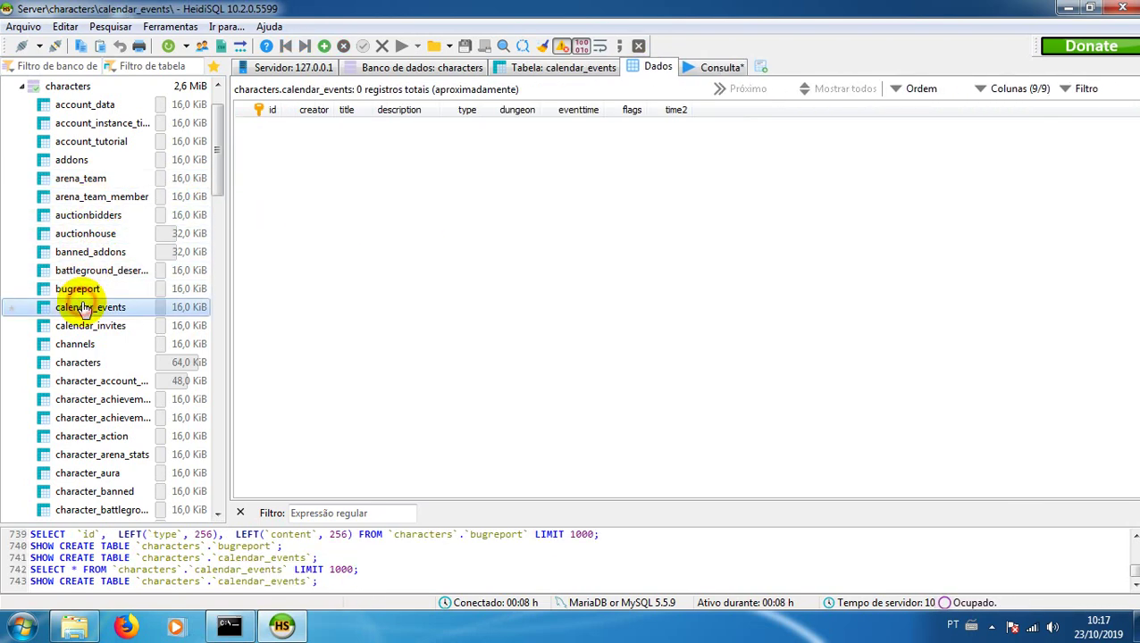
scroll(76, 300, "down", 1)
left_click(79, 276)
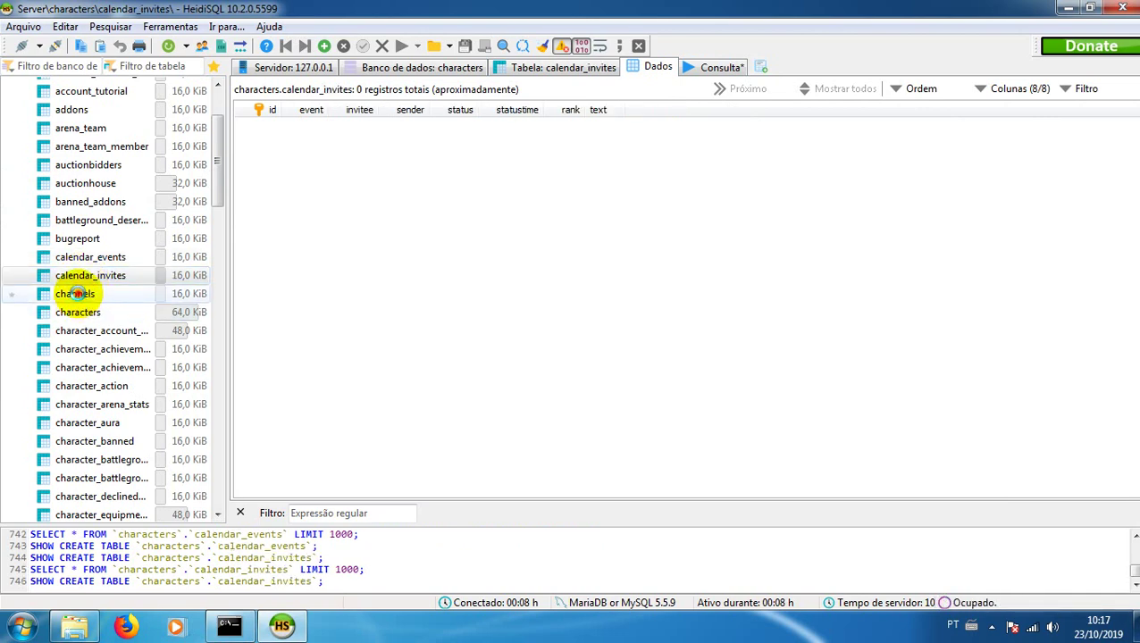
Step: View the data rows of the channels, characters and character_account_data tables
left_click(75, 294)
left_click(80, 312)
left_click(77, 332)
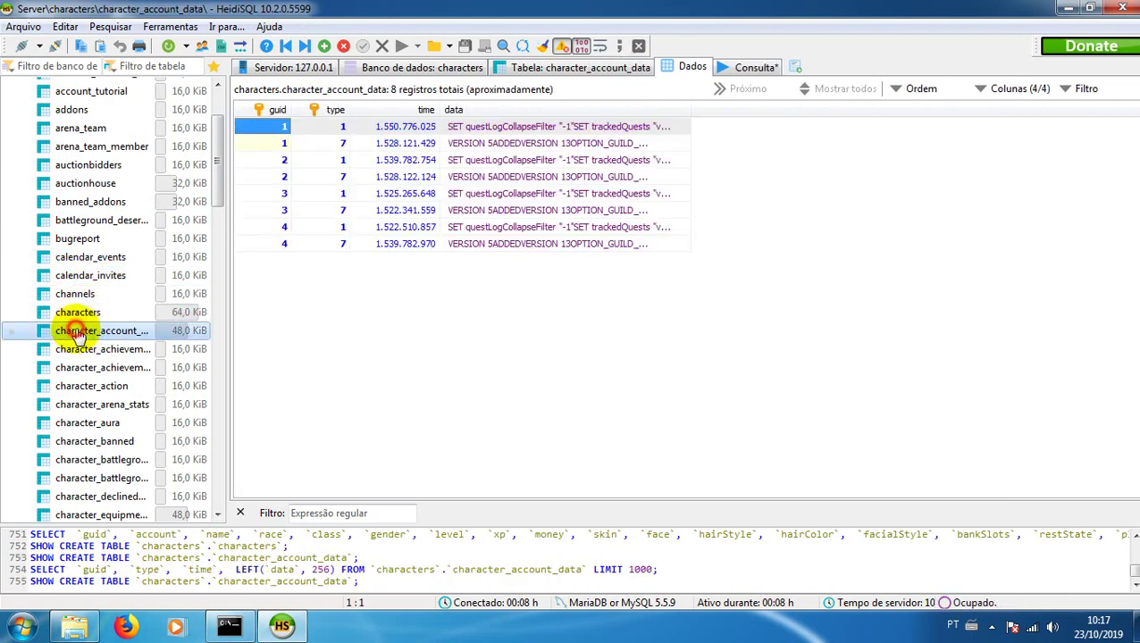
Step: View the data rows of the character_ tables from character_achievement through character_battleground_data
scroll(80, 361, "down", 1)
left_click(77, 298)
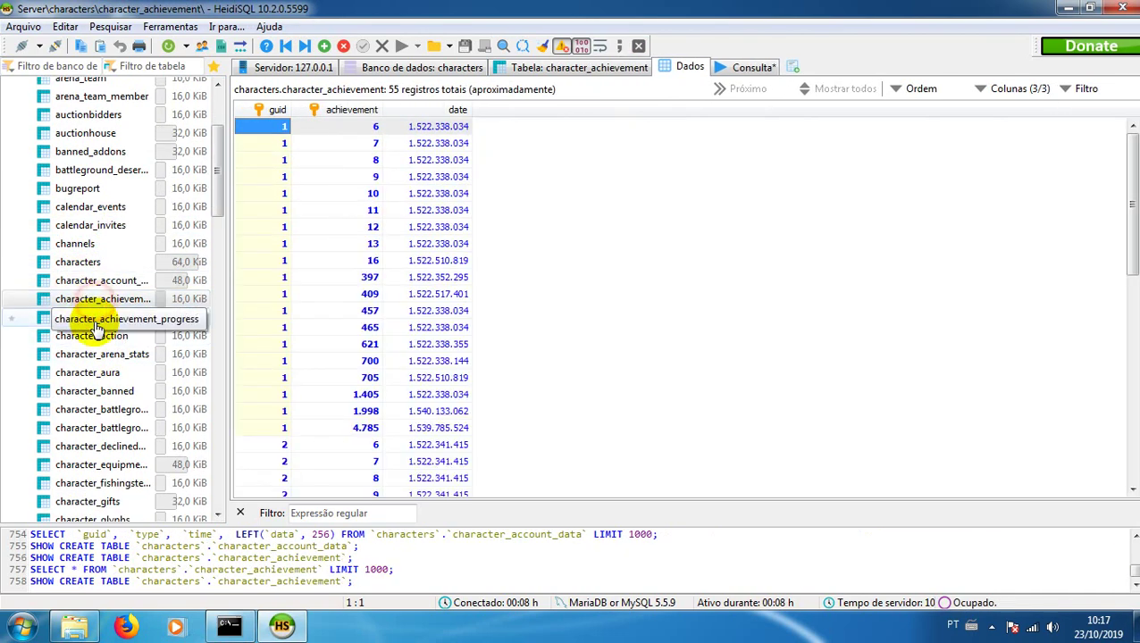
left_click(94, 318)
left_click(93, 336)
left_click(94, 353)
left_click(97, 373)
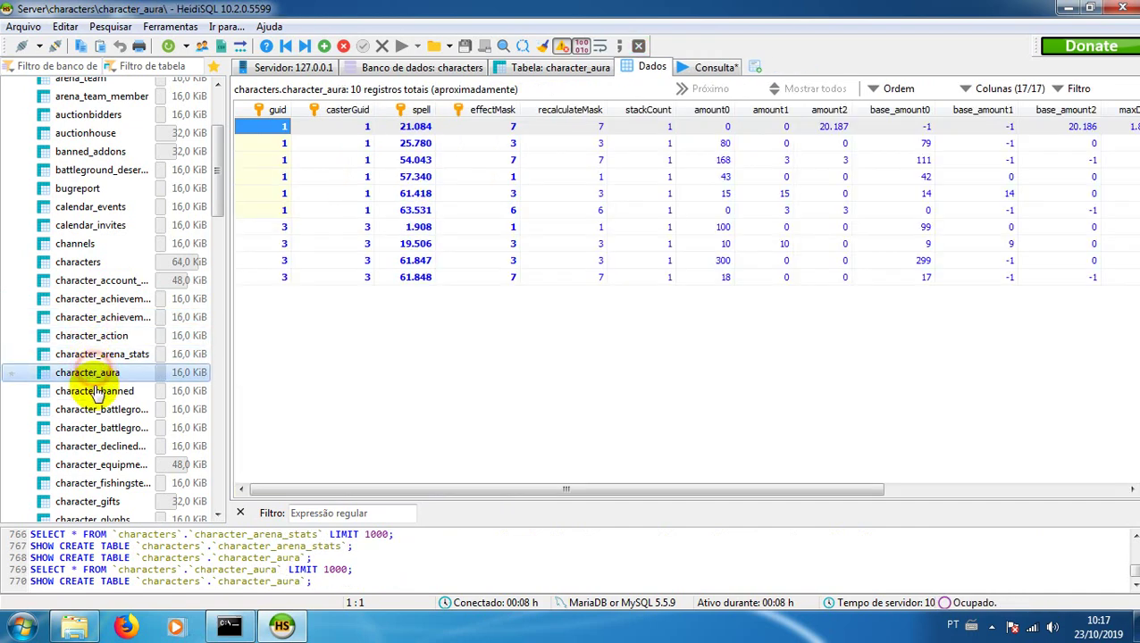
left_click(99, 391)
left_click(100, 409)
Step: View the data of the corpse table across its columns, plus the groups and guild tables of the characters database
scroll(100, 406, "down", 5)
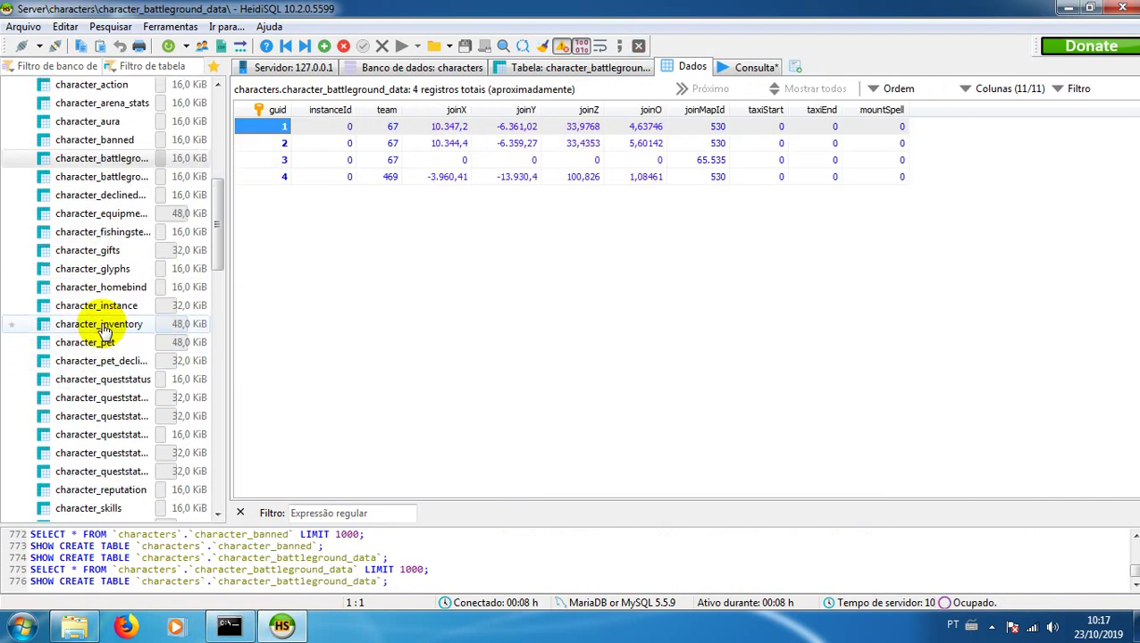
scroll(98, 328, "down", 6)
left_click(71, 317)
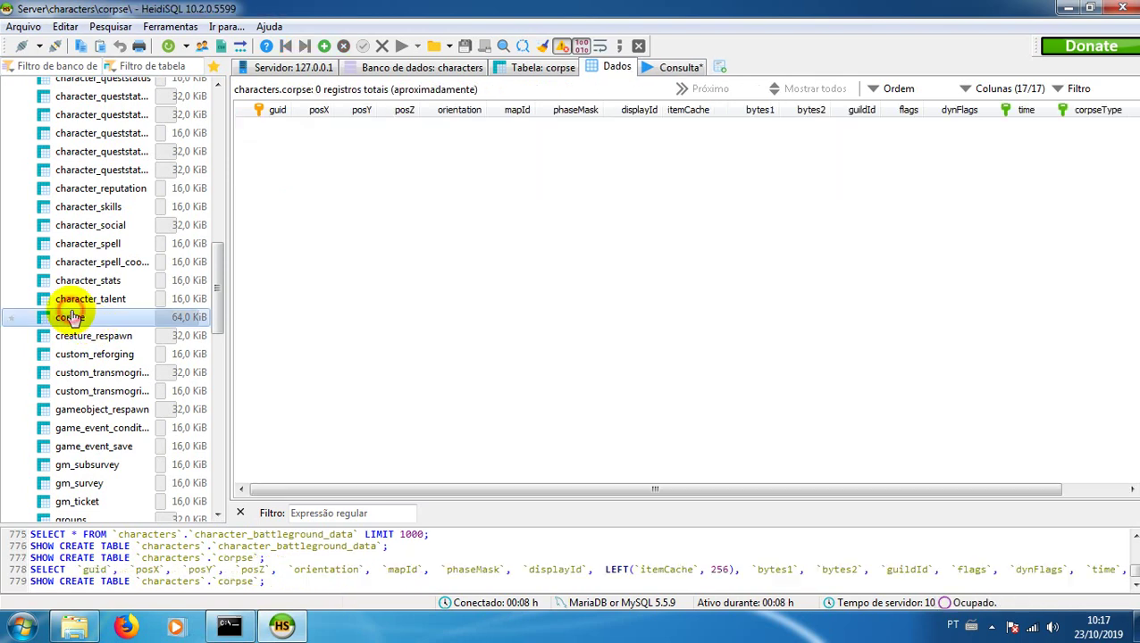
scroll(321, 250, "right", 1)
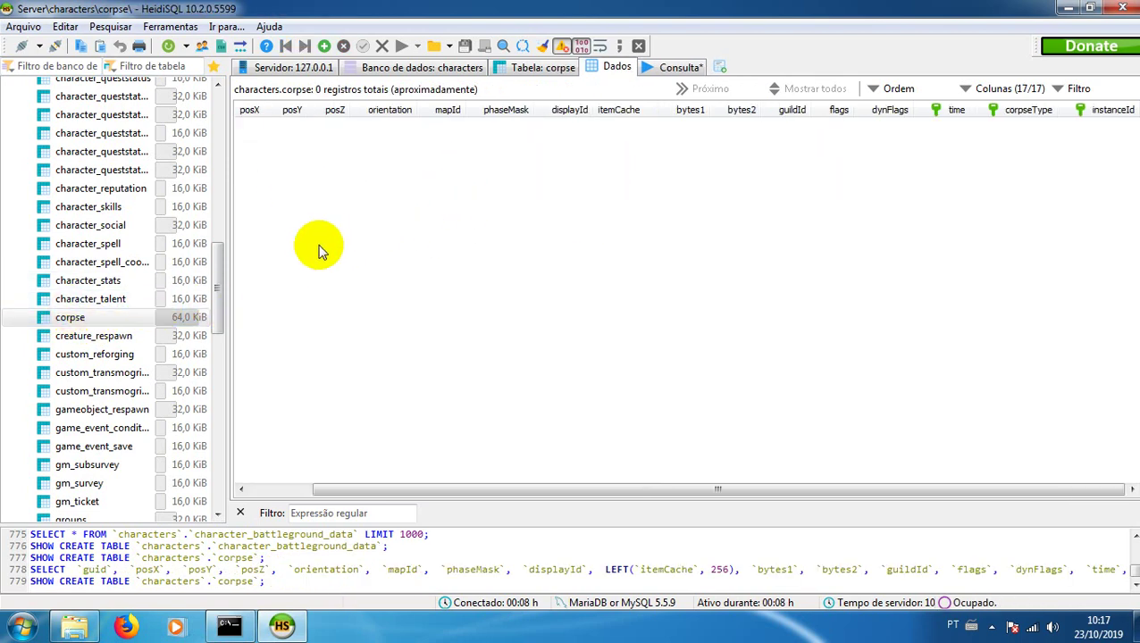
scroll(125, 348, "down", 5)
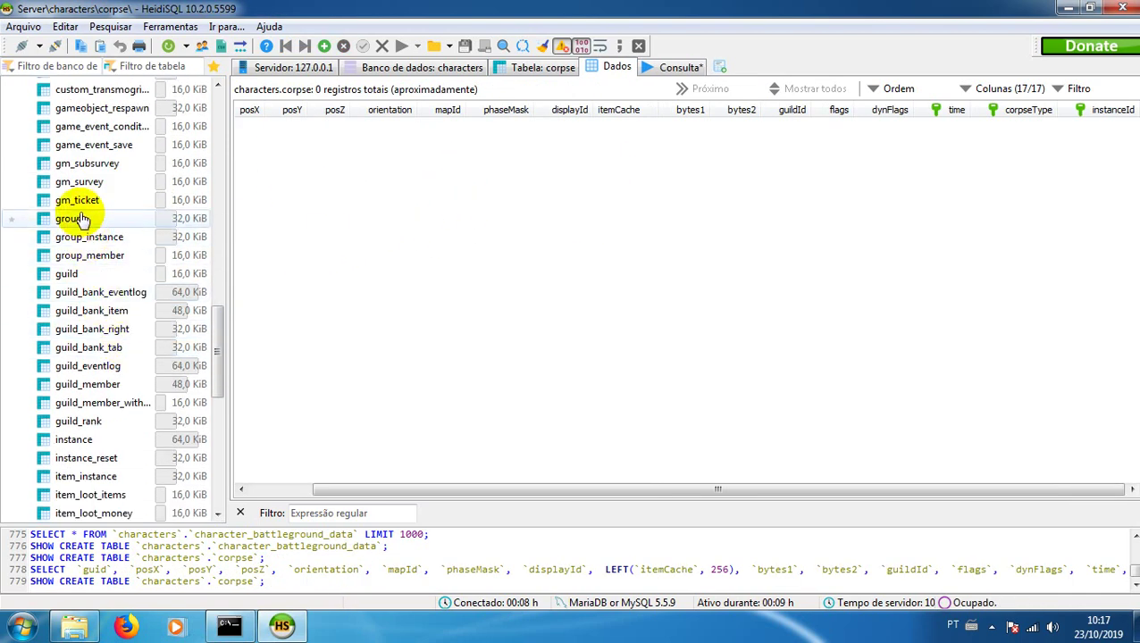
left_click(78, 218)
left_click(71, 274)
Step: Look over the remaining tables of the characters database, down to worldstates, and collapse the database
scroll(94, 278, "down", 2)
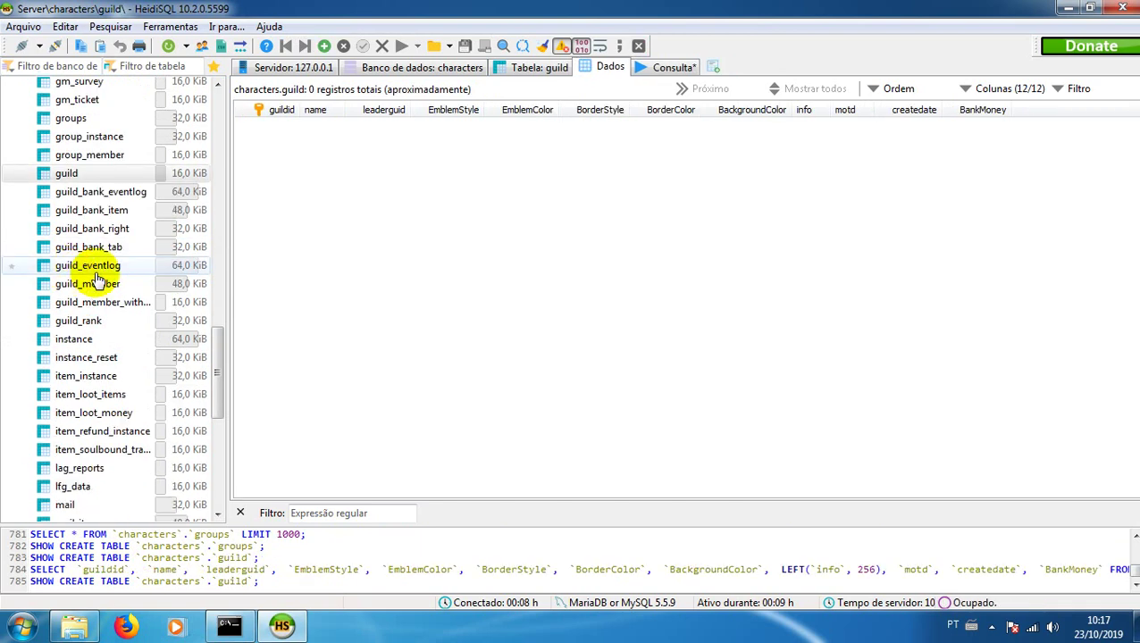
scroll(98, 280, "down", 8)
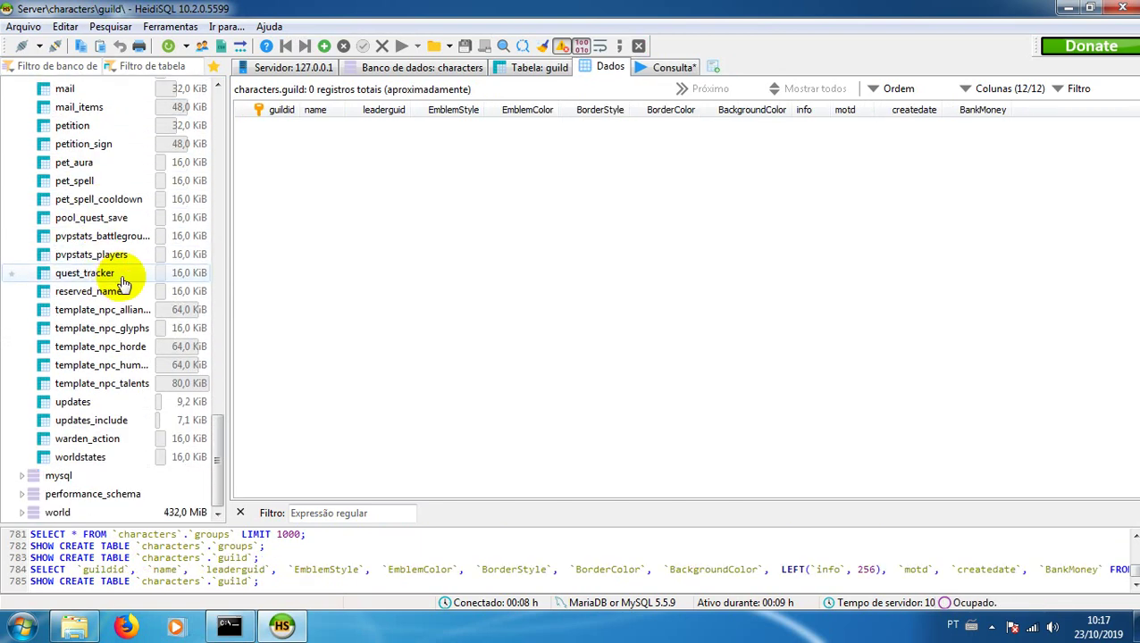
scroll(123, 283, "up", 15)
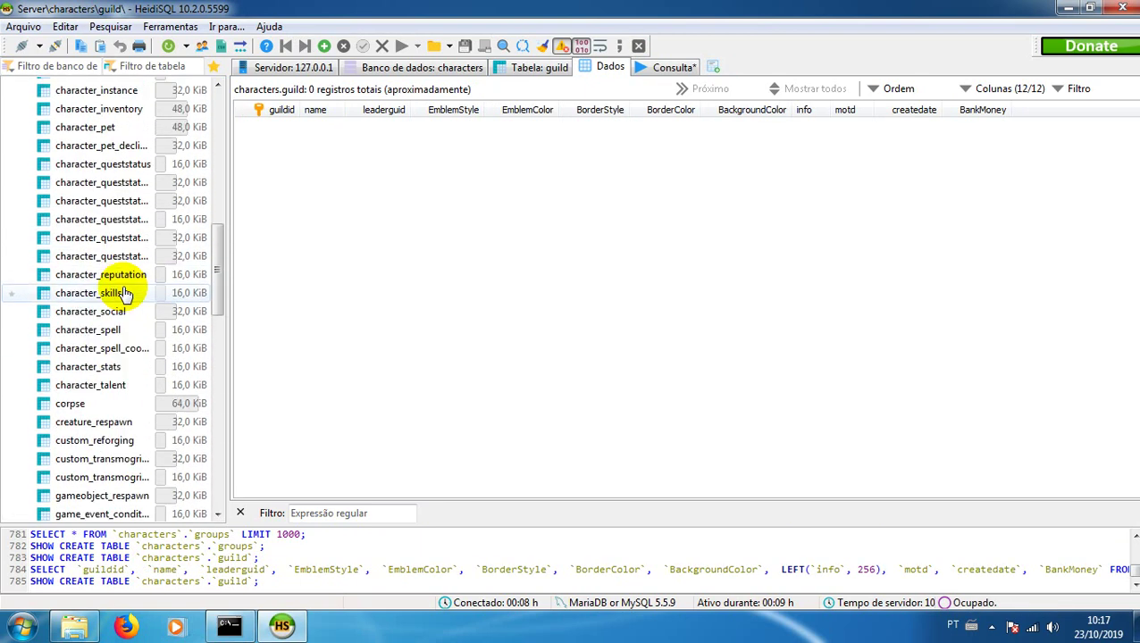
scroll(36, 229, "up", 10)
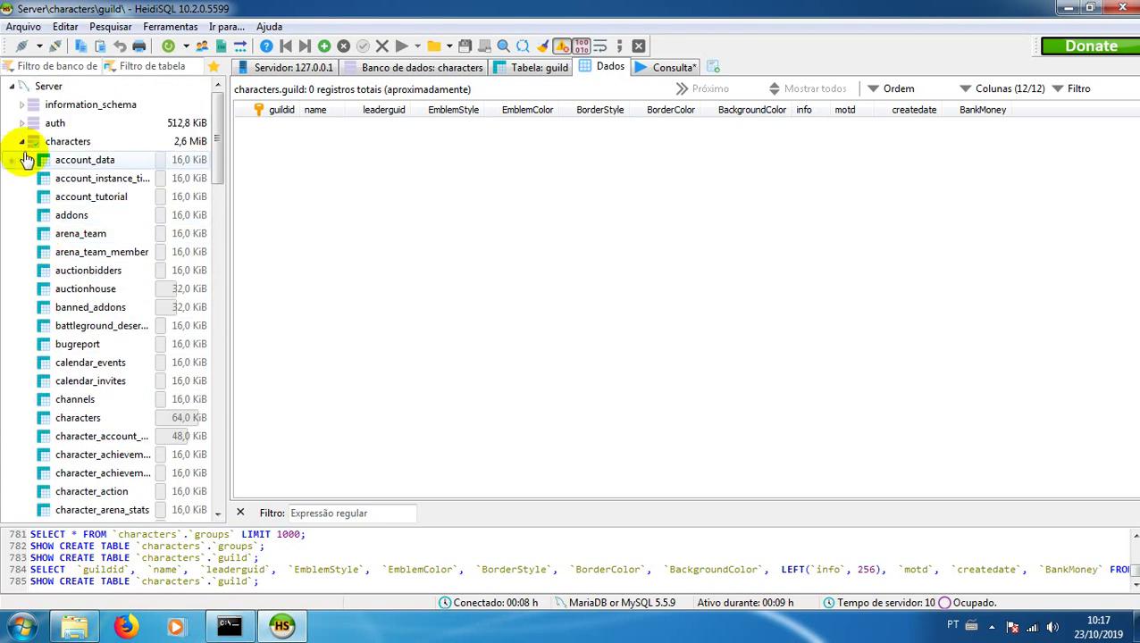
left_click(23, 143)
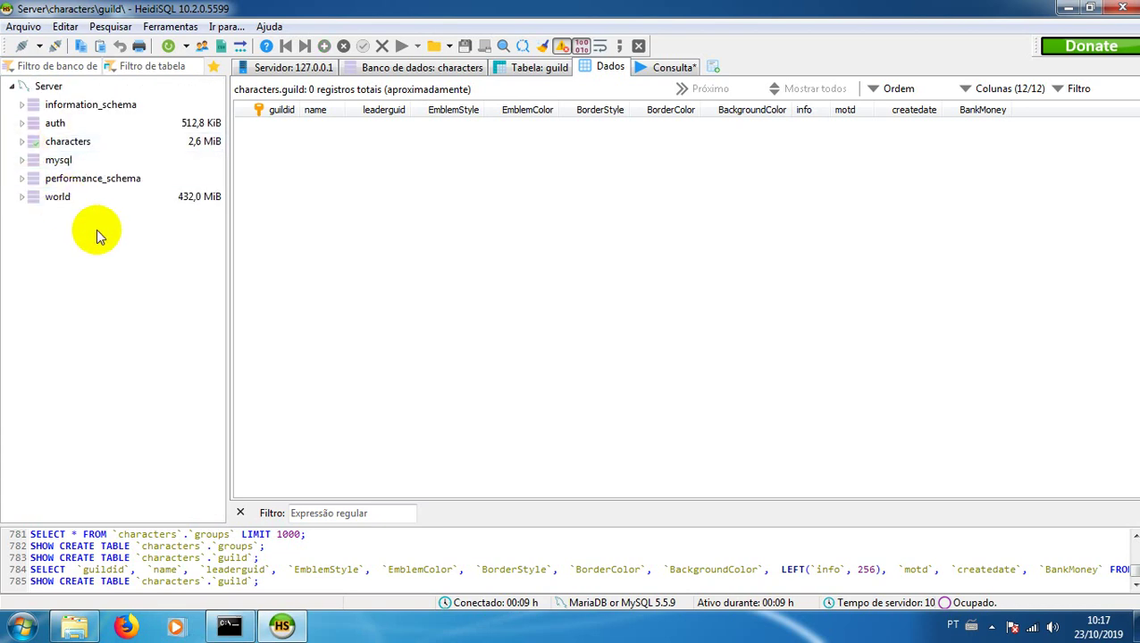
Step: Open the SQL export settings for the auth database and close them without exporting
left_click(54, 123)
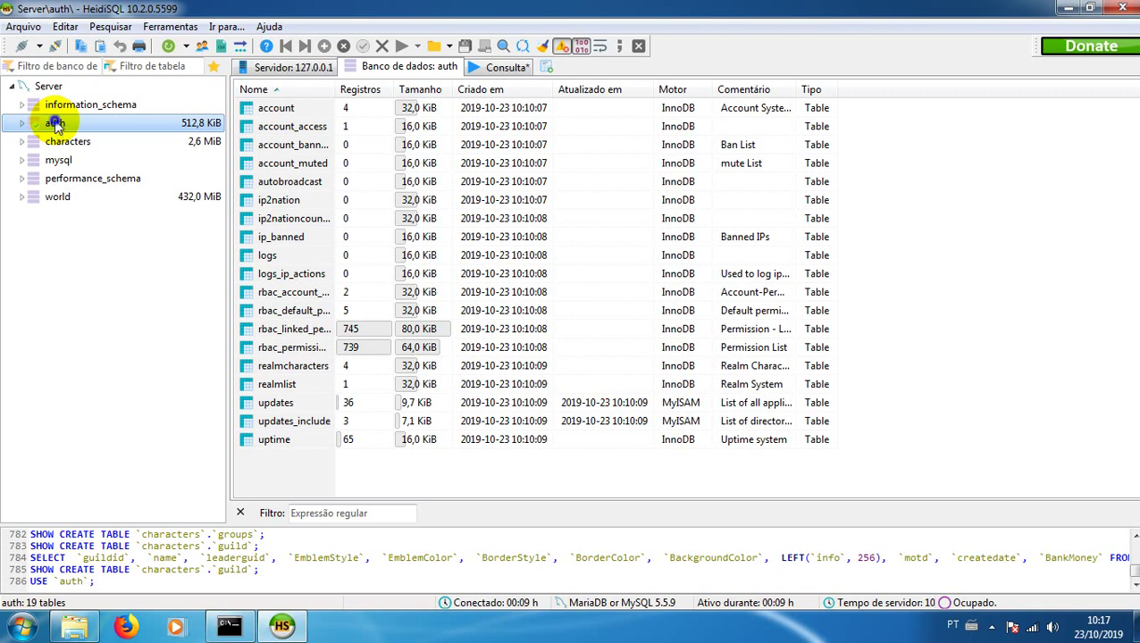
right_click(55, 123)
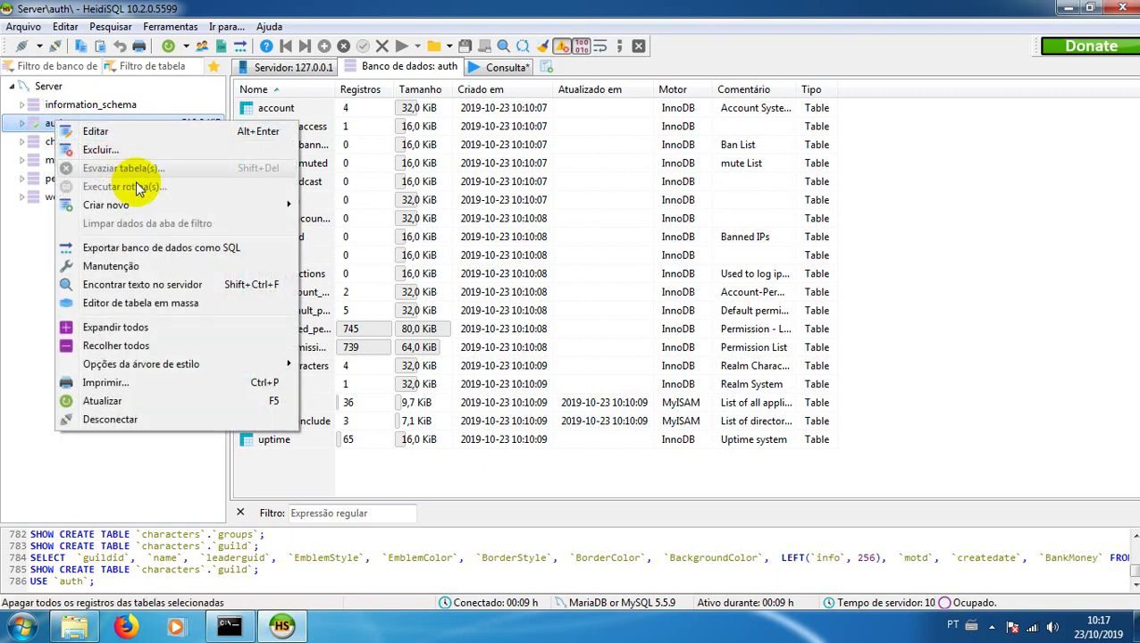
left_click(149, 250)
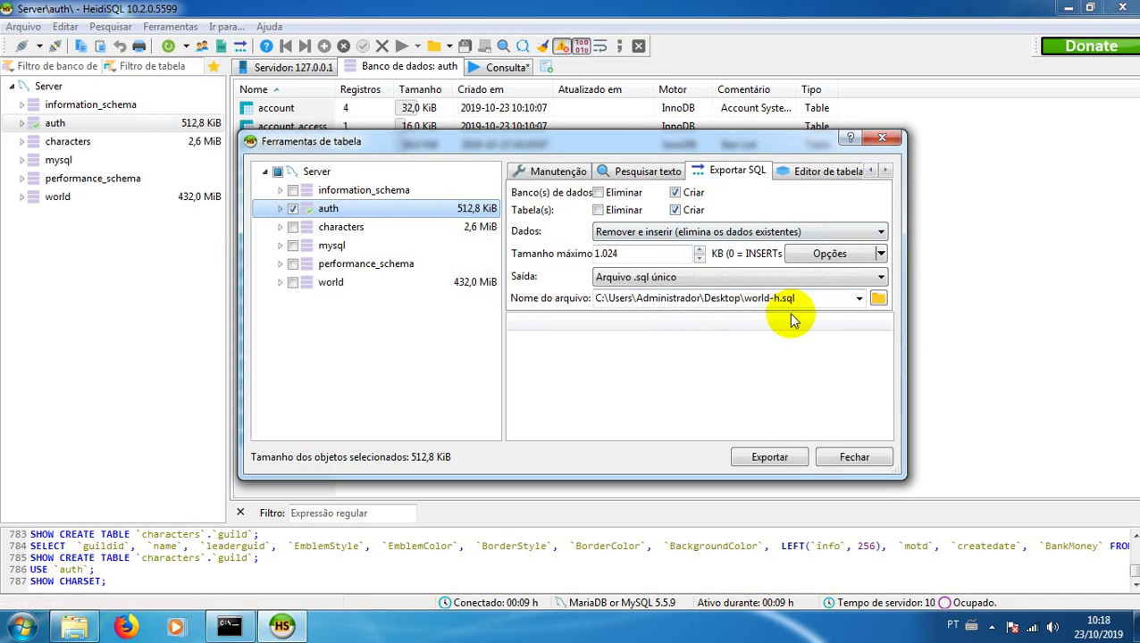
left_click(879, 139)
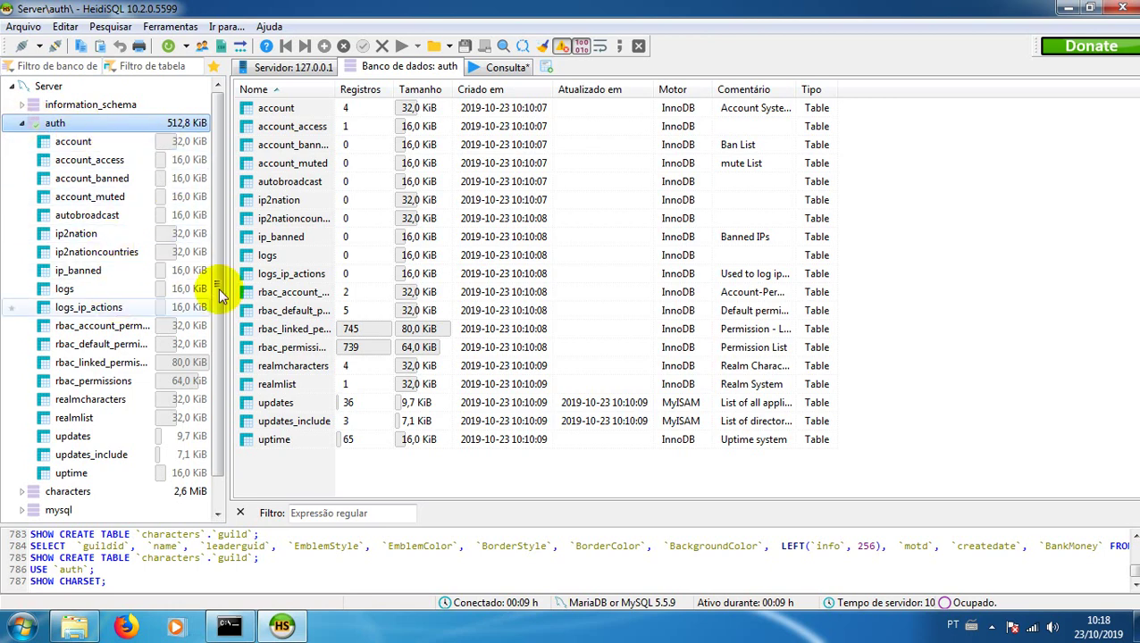
Step: Collapse auth, expand the world database, go through its first achievement tables and display the data rows of achievement_reward
left_click(22, 126)
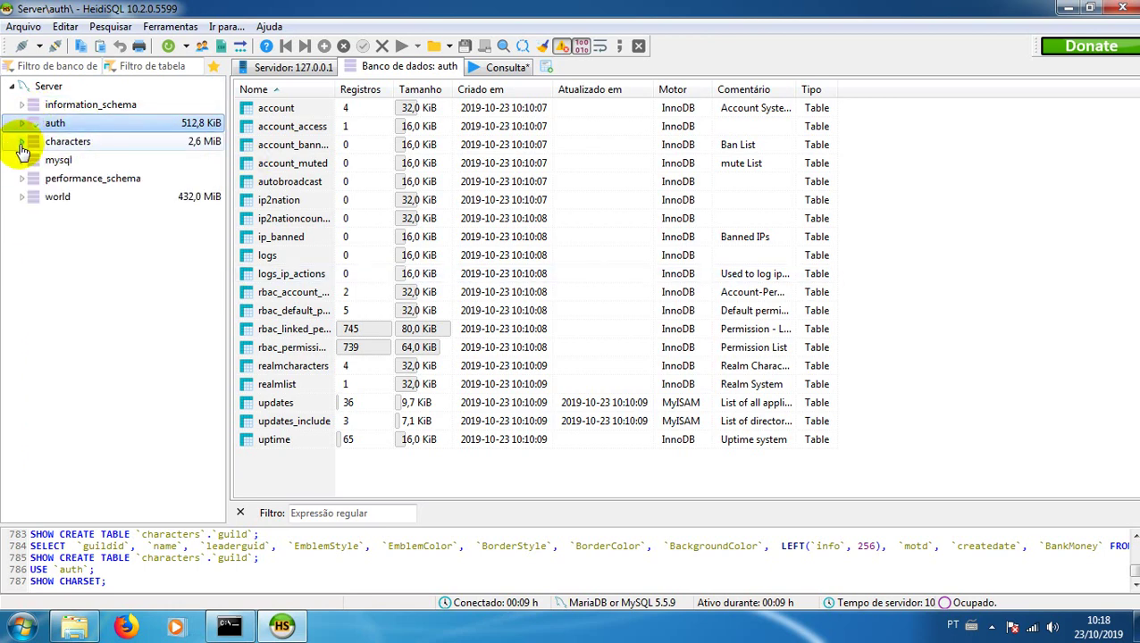
left_click(21, 199)
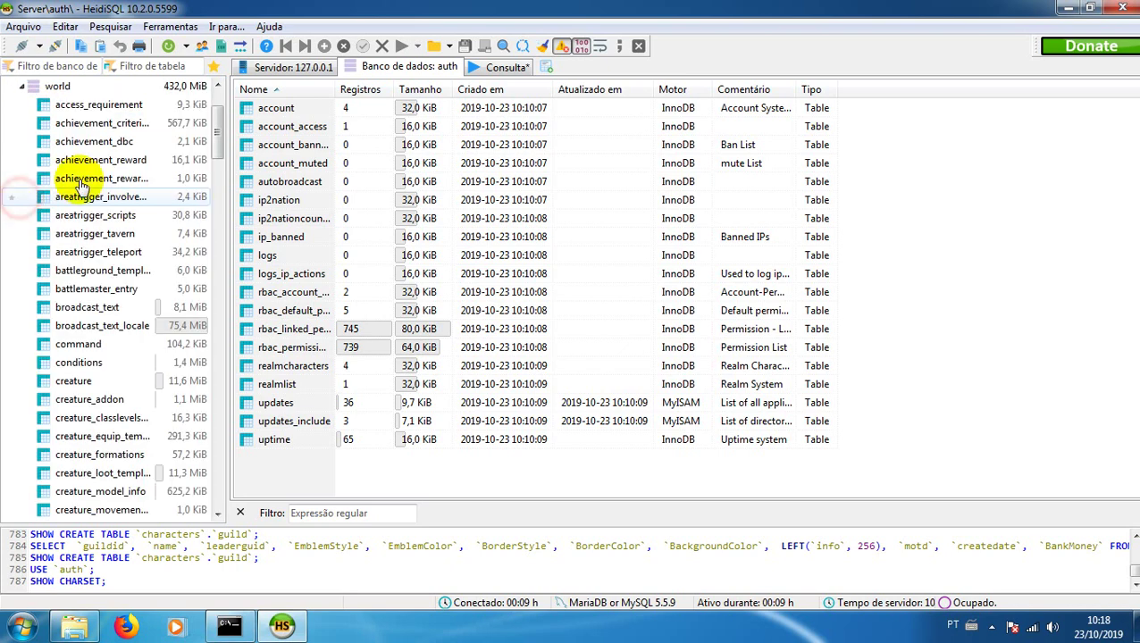
left_click(76, 109)
left_click(98, 125)
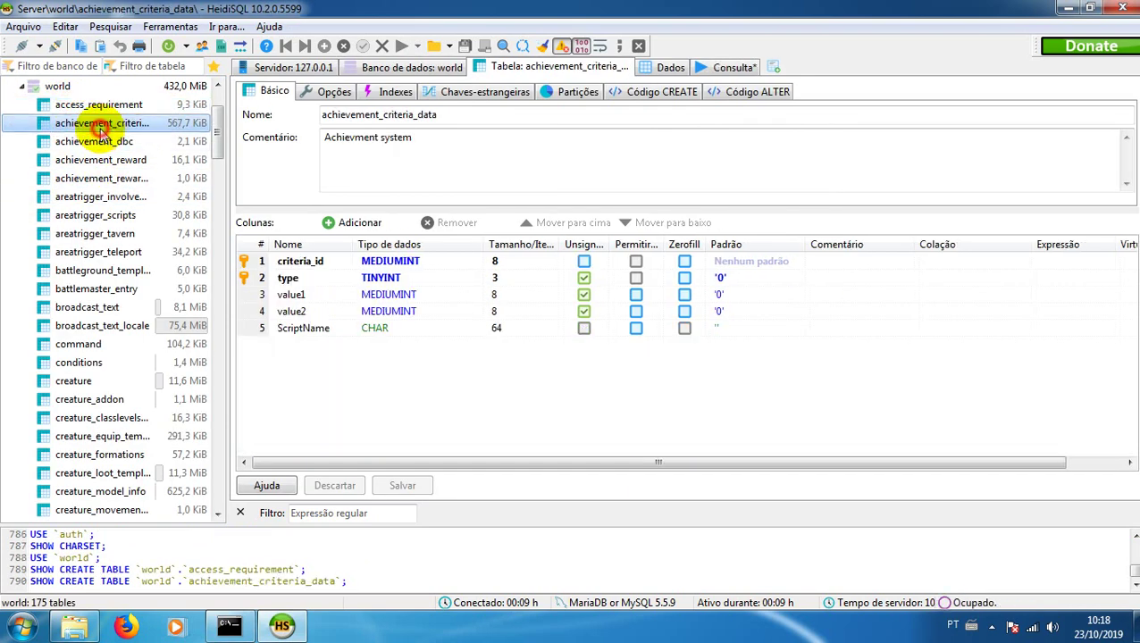
left_click(94, 141)
left_click(97, 159)
left_click(659, 68)
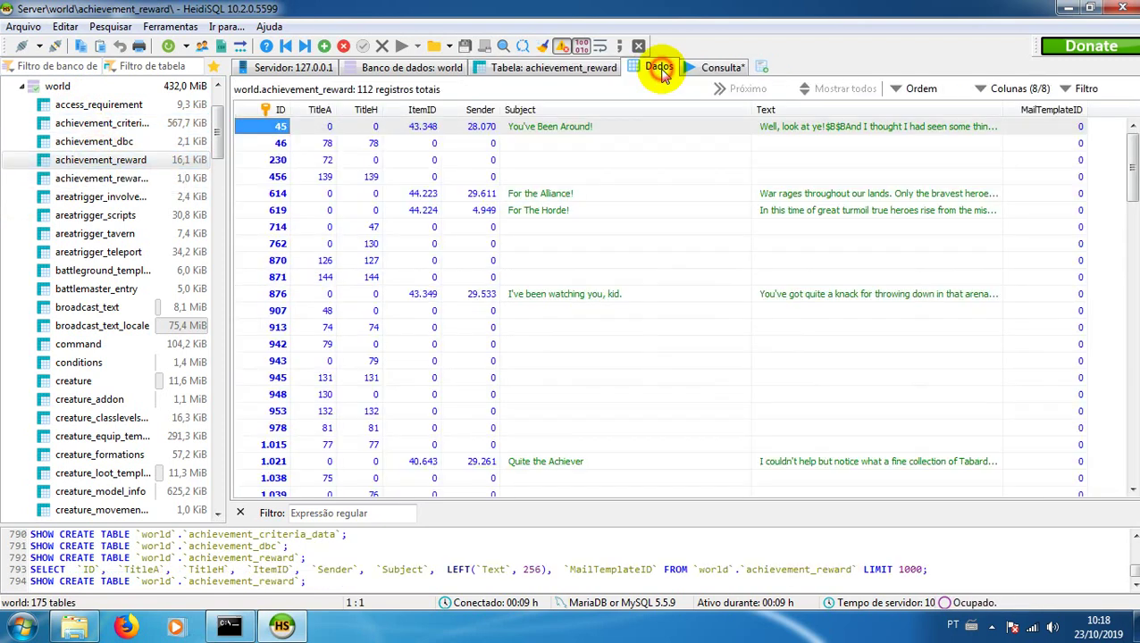
Step: View the data rows of achievement_reward_locale and the four areatrigger tables in the world database
mouse_move(82, 178)
left_mouse_down()
mouse_move(89, 132)
mouse_move(82, 179)
left_mouse_up()
left_click(89, 196)
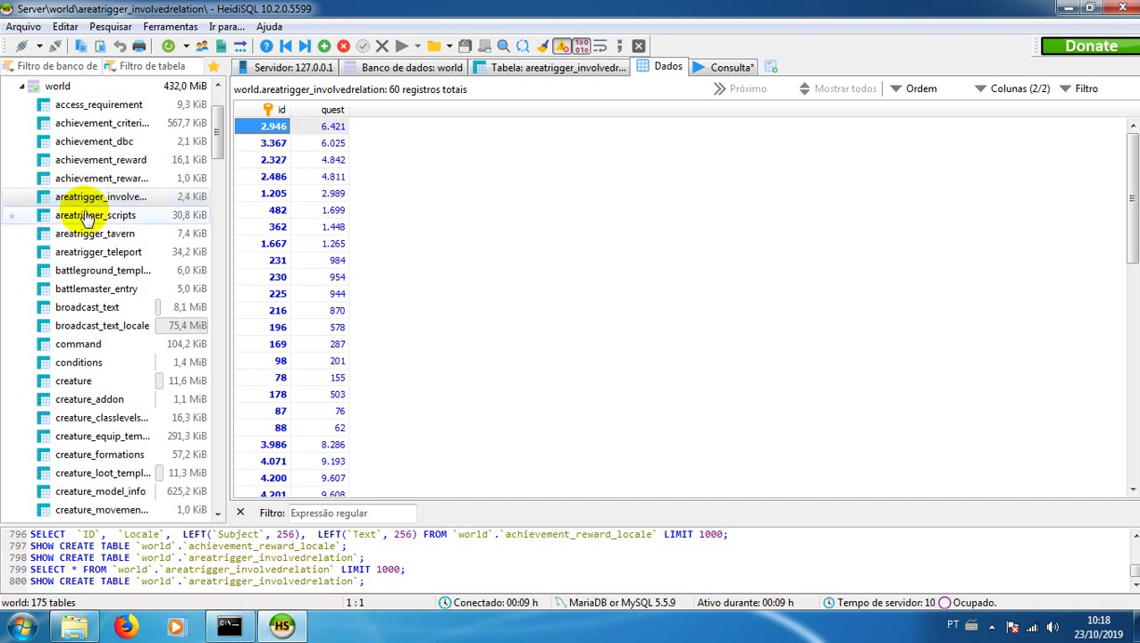
left_click(87, 215)
left_click(89, 234)
left_click(90, 252)
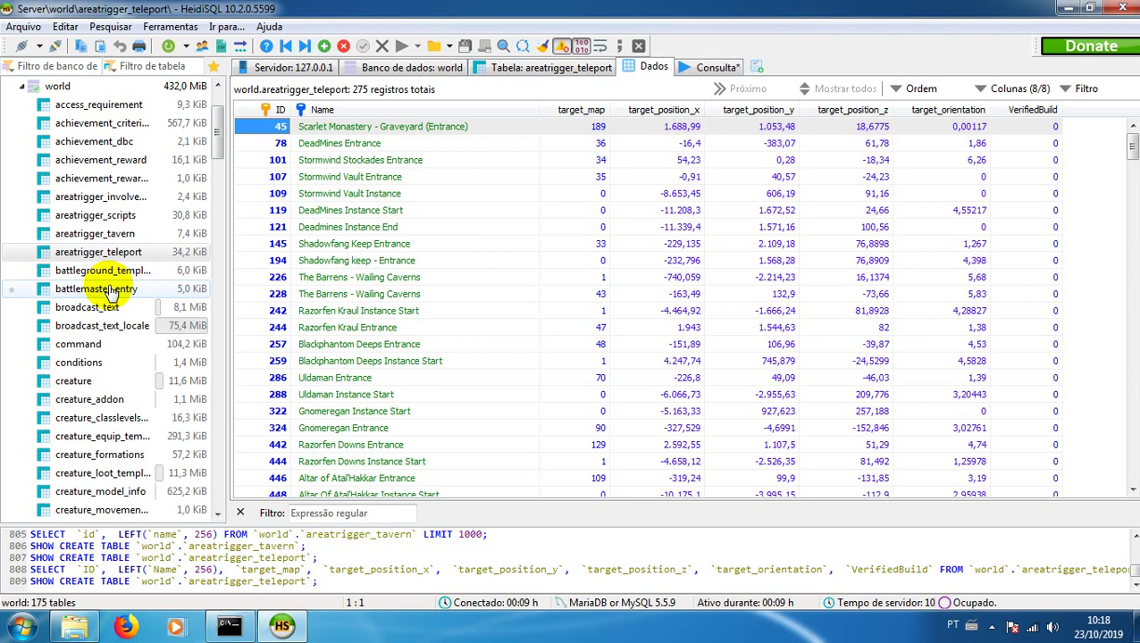
Step: View the data rows of the creature, creature_addon, creature_classlevelstats and creature_equip_template tables
left_click(70, 381)
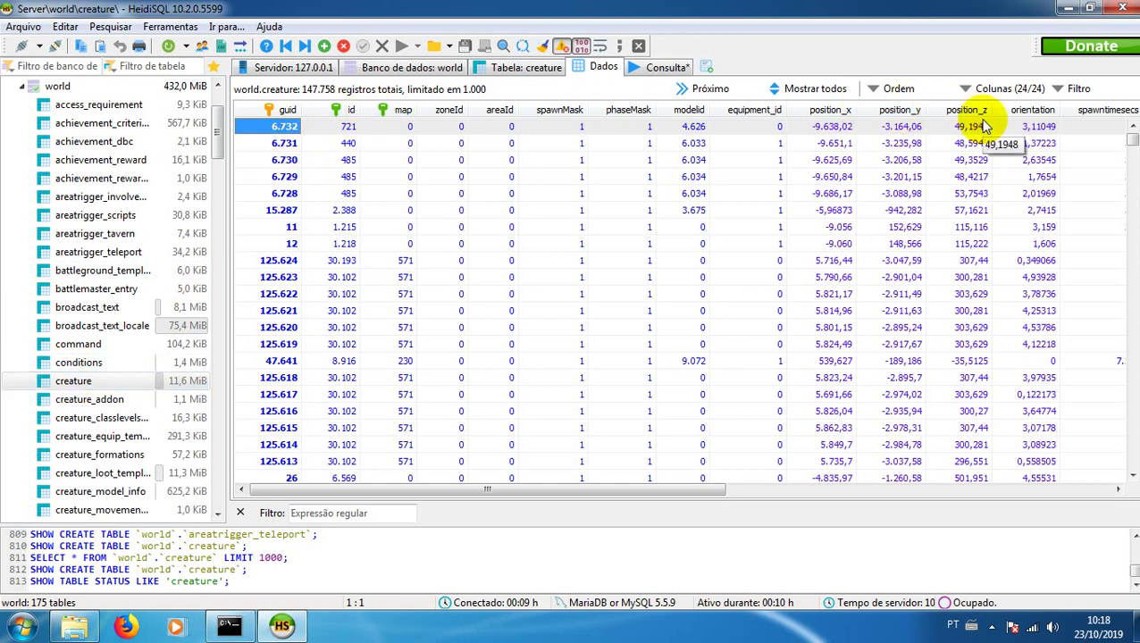
left_click(90, 399)
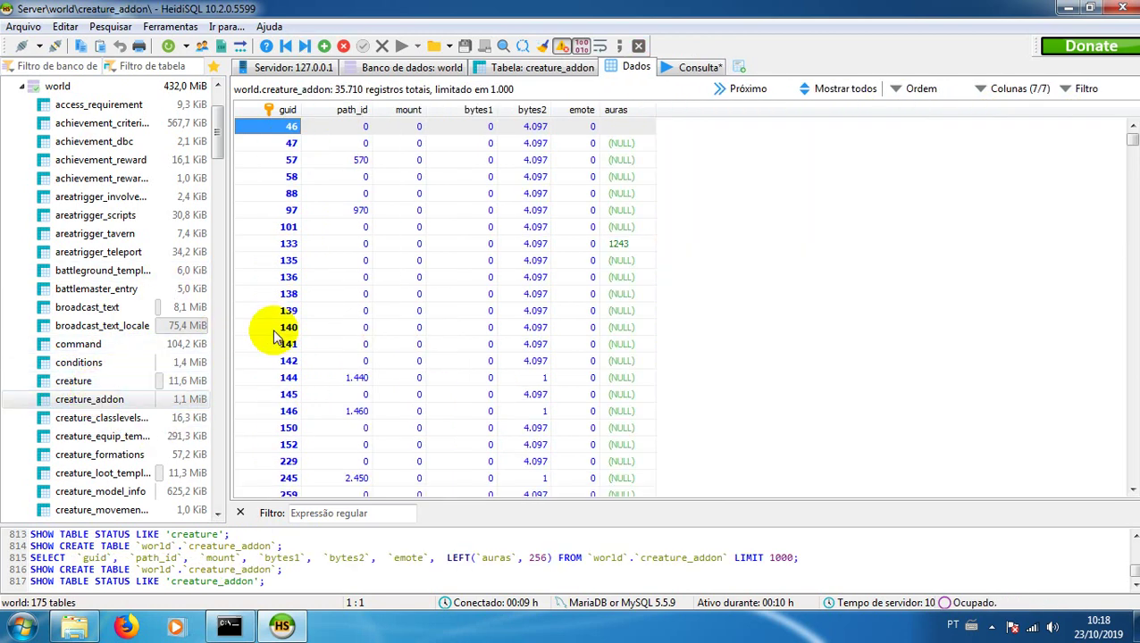
scroll(143, 366, "down", 2)
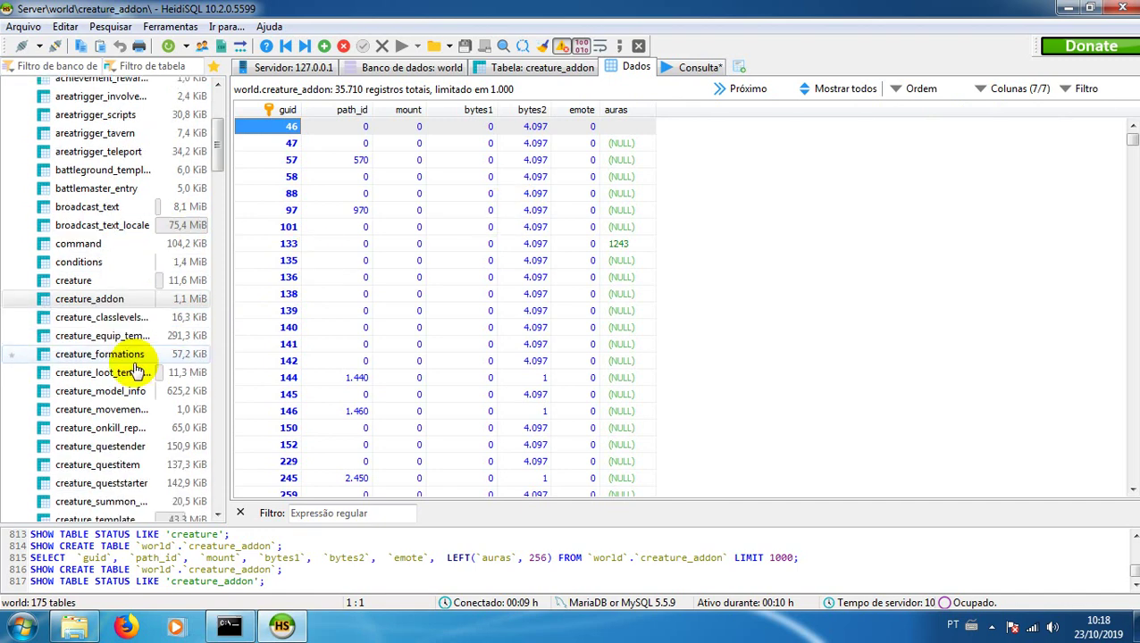
scroll(136, 370, "down", 1)
left_click(107, 267)
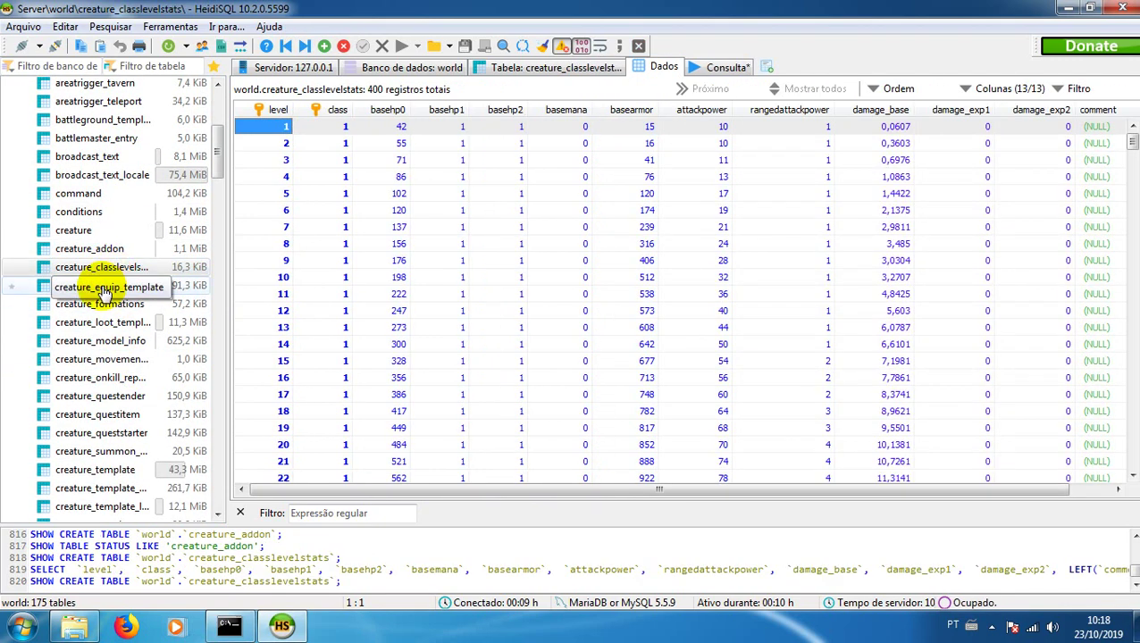
left_click(106, 288)
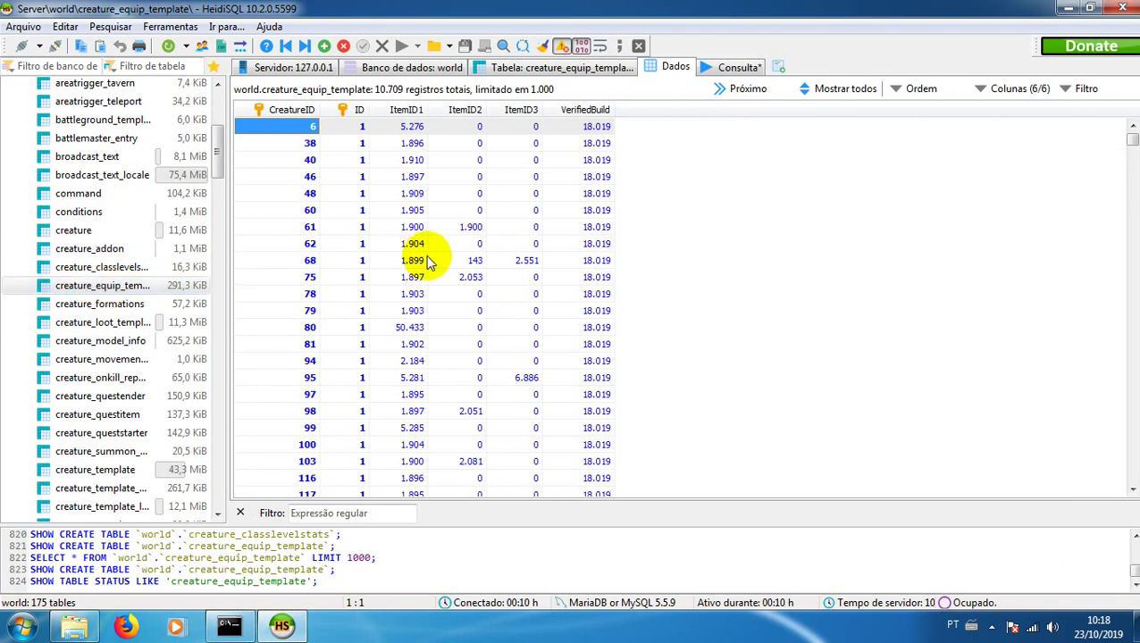
Step: View the data rows of the creature_loot_template, creature_model_info, creature_questender and creature_queststarter tables
left_click(105, 320)
left_click(95, 348)
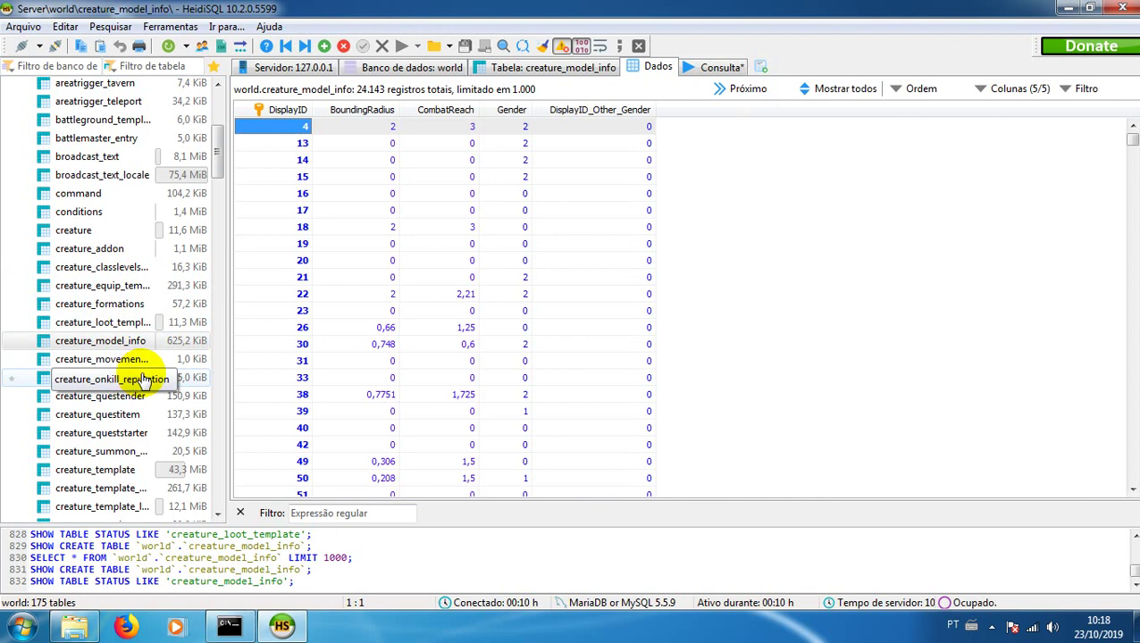
left_click(106, 398)
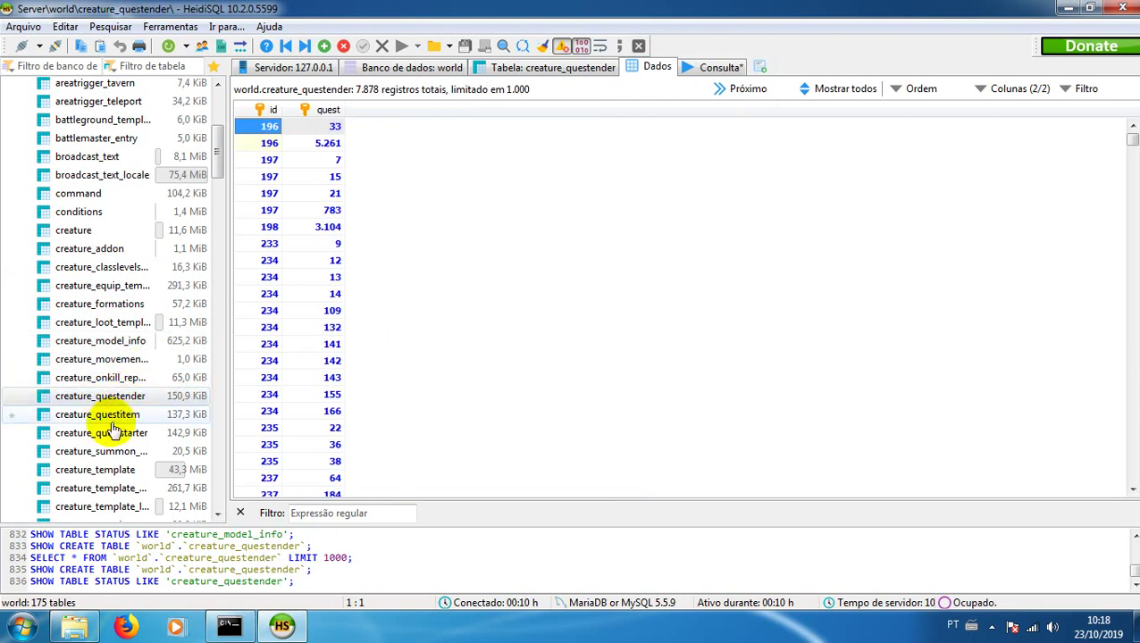
left_click(114, 440)
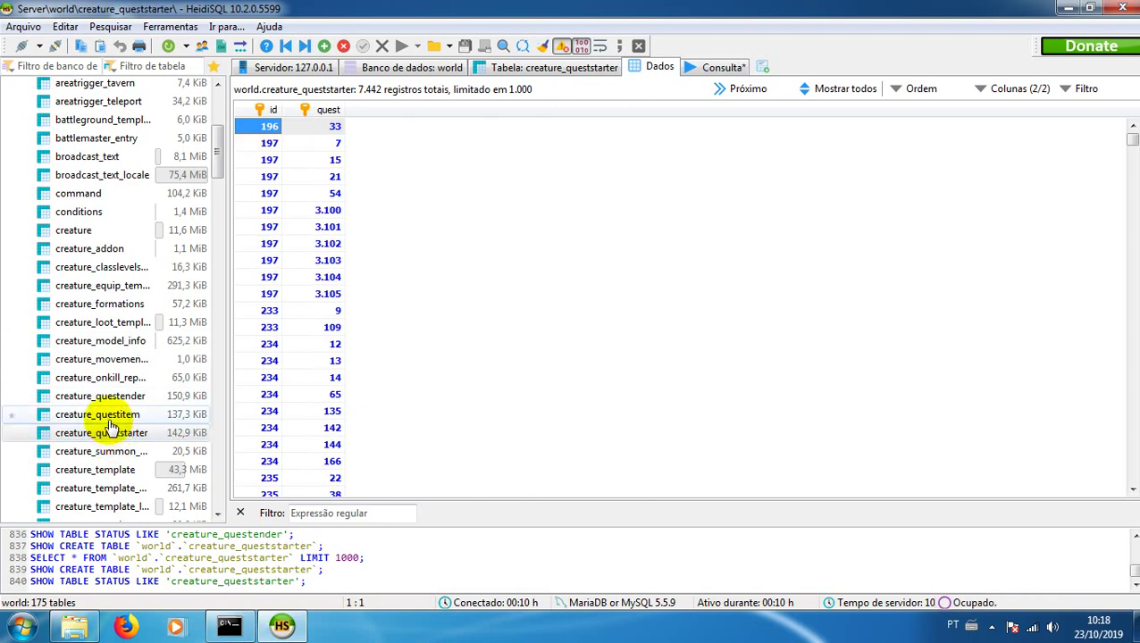
scroll(107, 436, "down", 1)
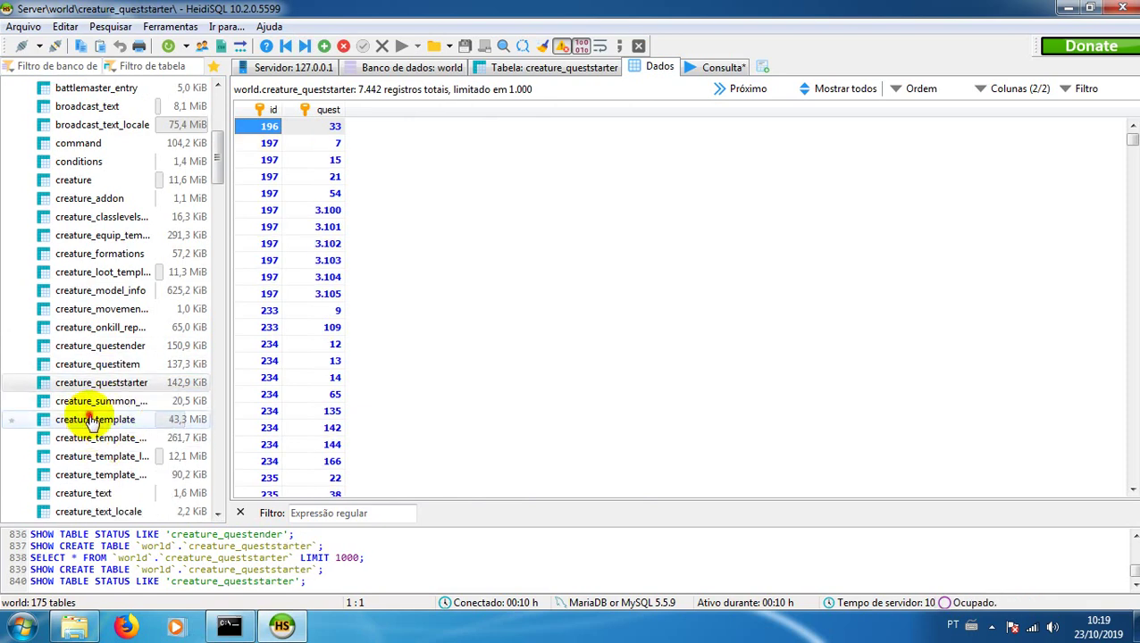
Step: View the data rows of the creature_template, gameobject and item_template tables in the world database
left_click(98, 420)
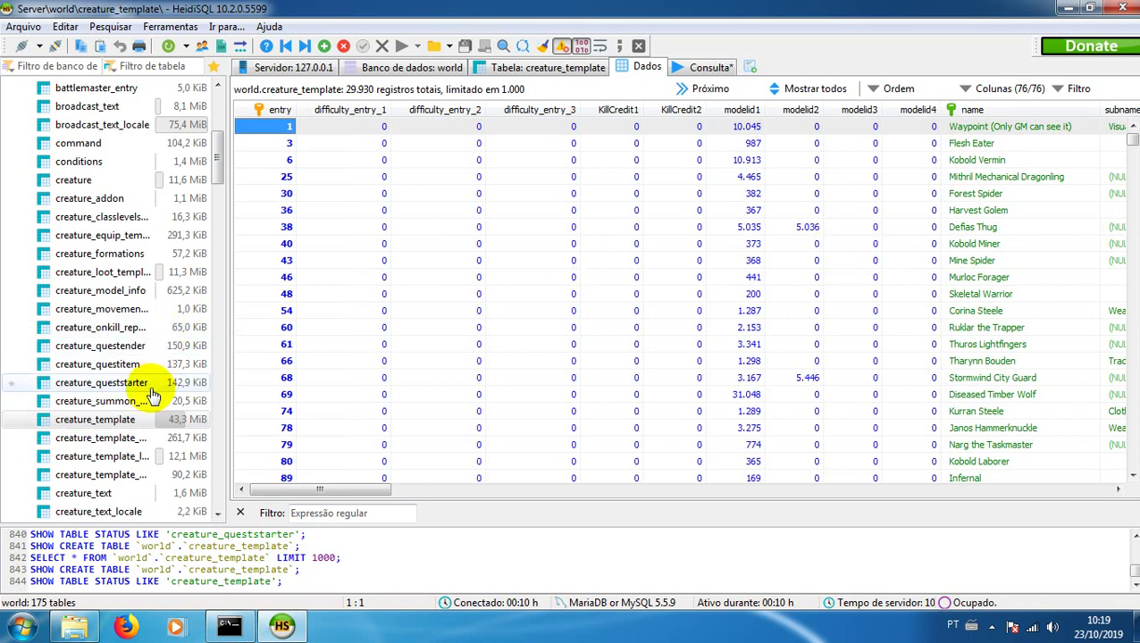
scroll(152, 396, "down", 6)
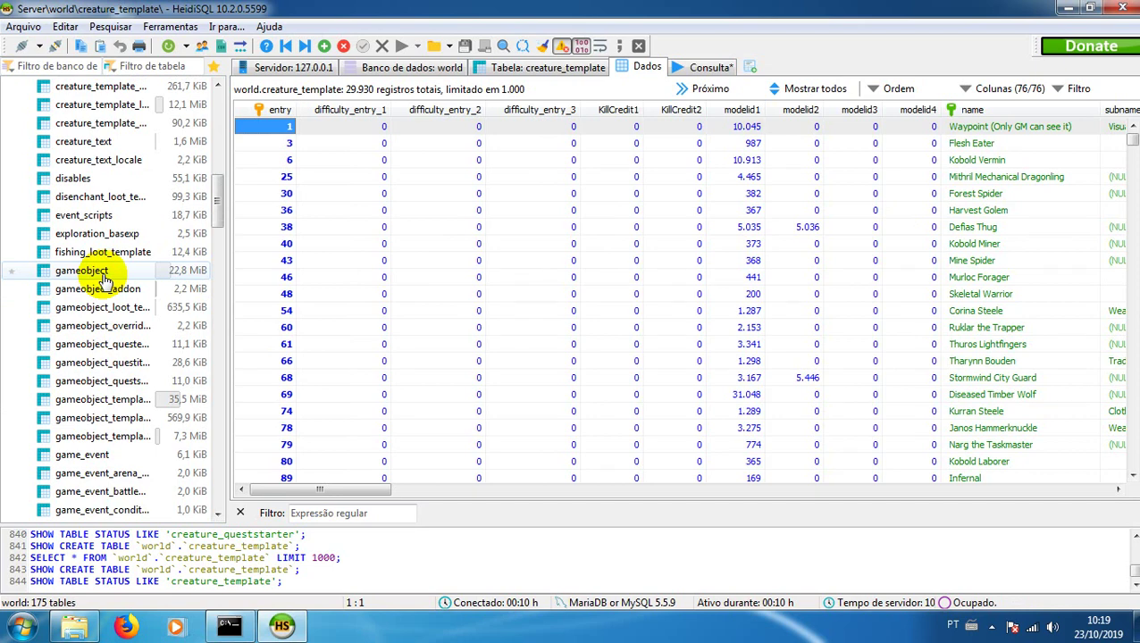
left_click(89, 270)
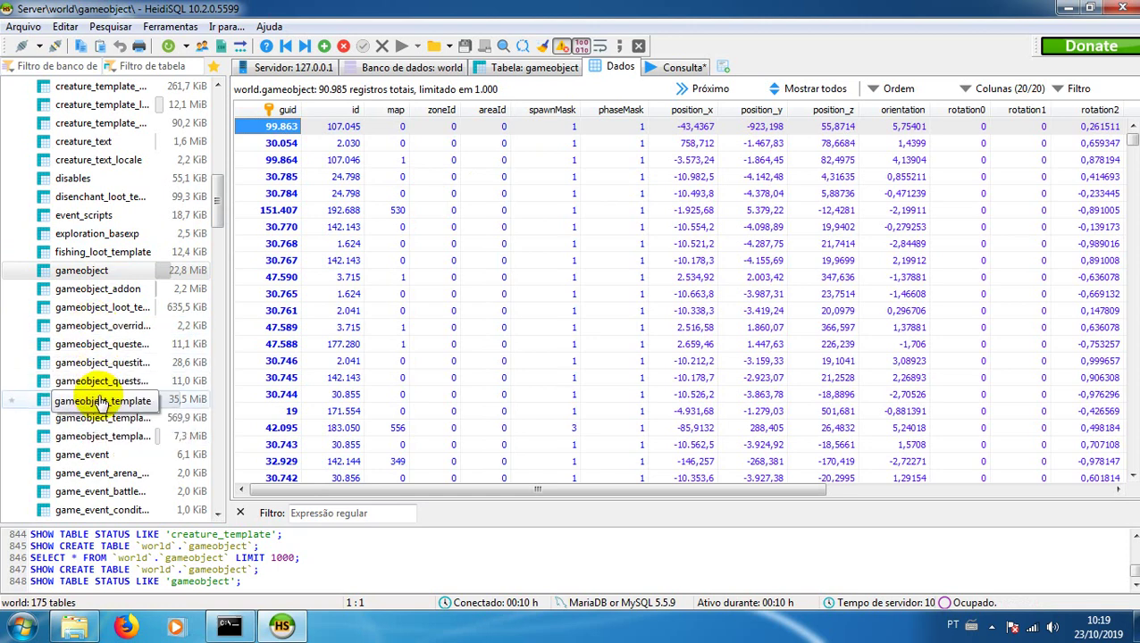
scroll(108, 399, "down", 9)
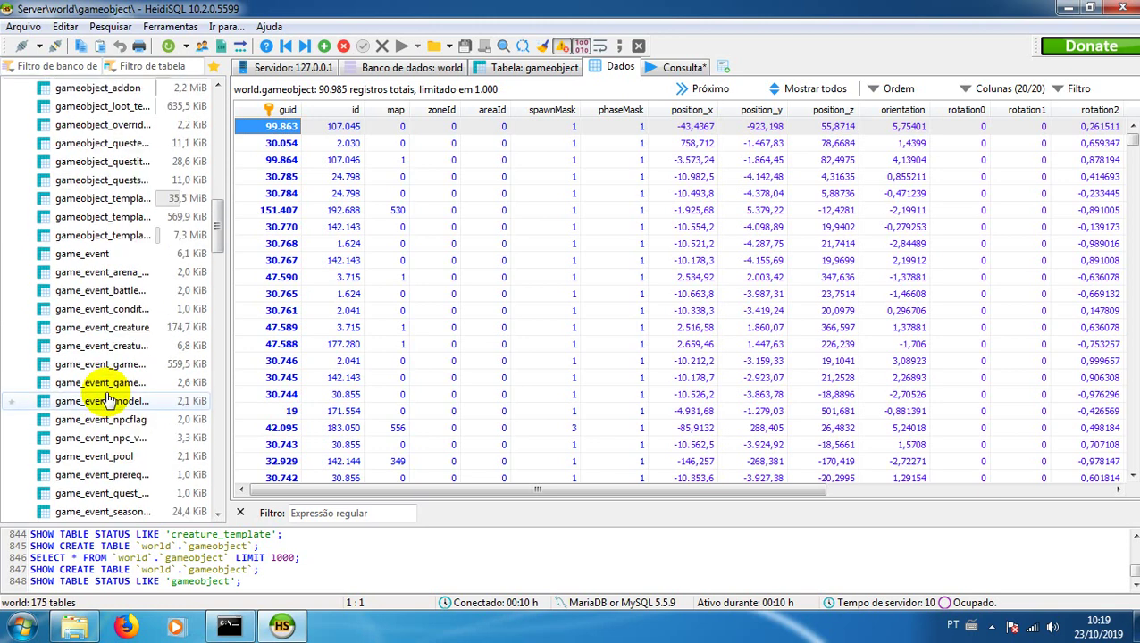
scroll(107, 399, "down", 5)
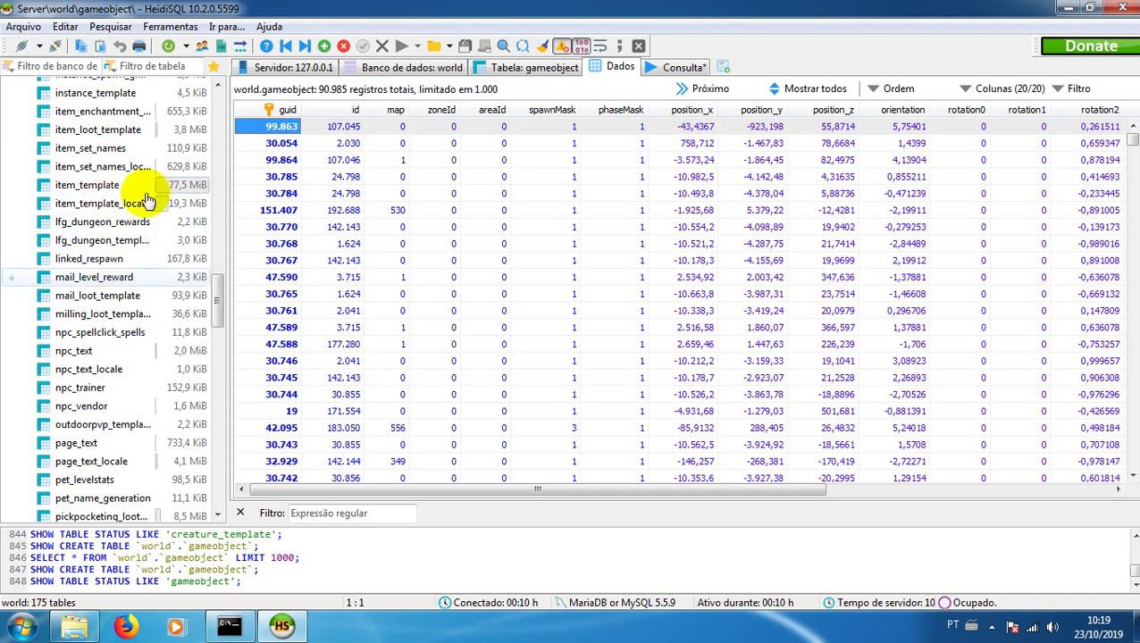
left_click(148, 185)
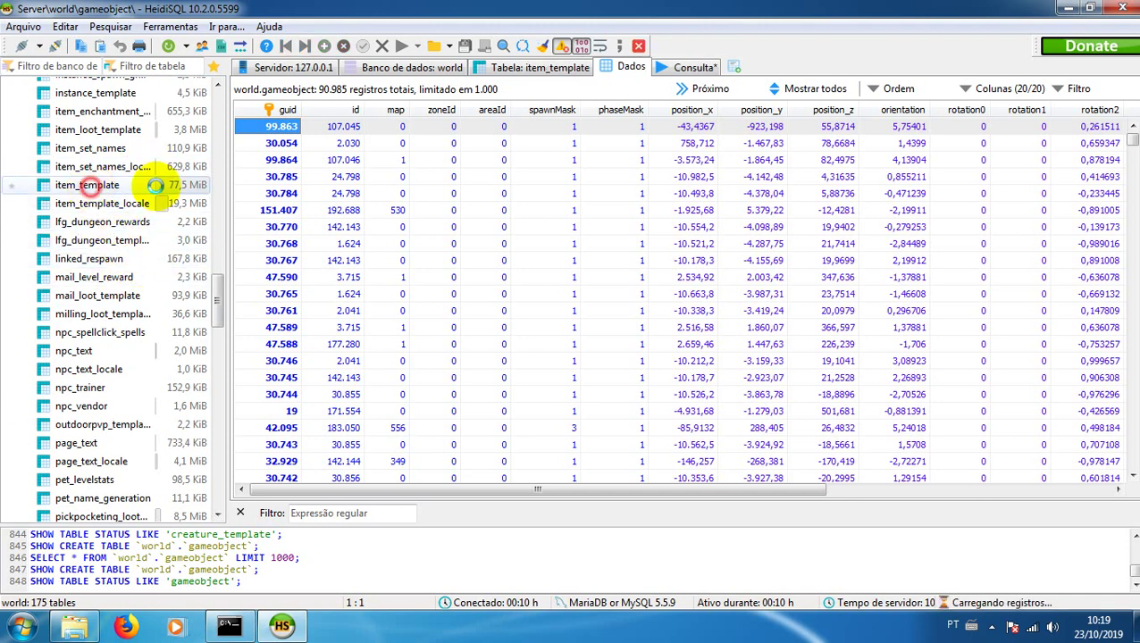
Step: View the data rows of the npc_text and npc_trainer tables
scroll(85, 295, "down", 1)
left_click(79, 301)
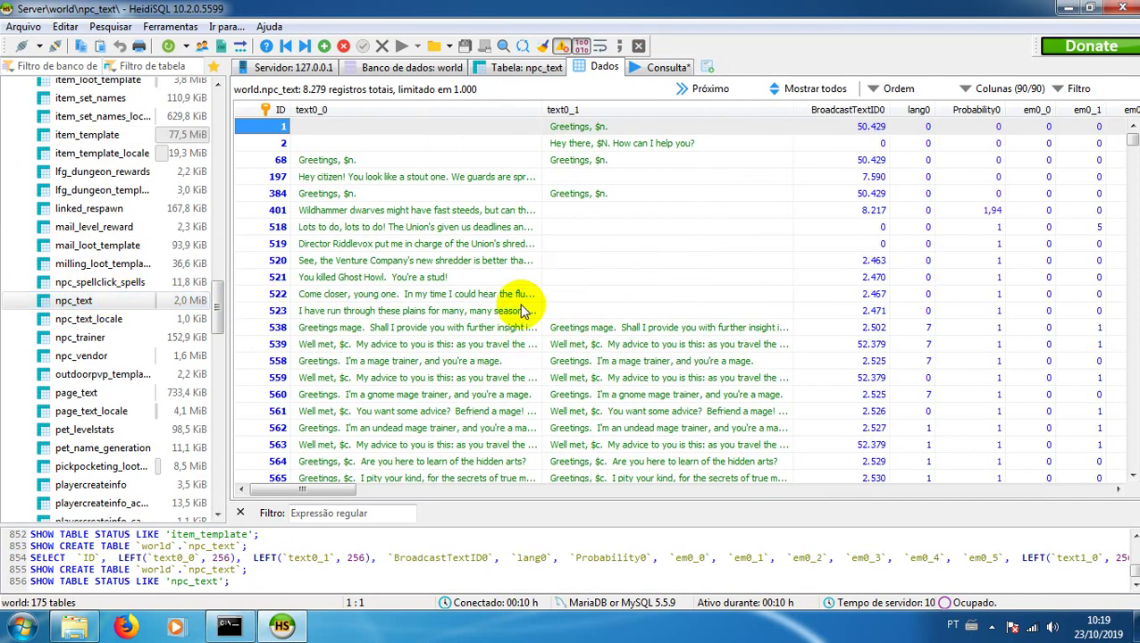
left_click(82, 337)
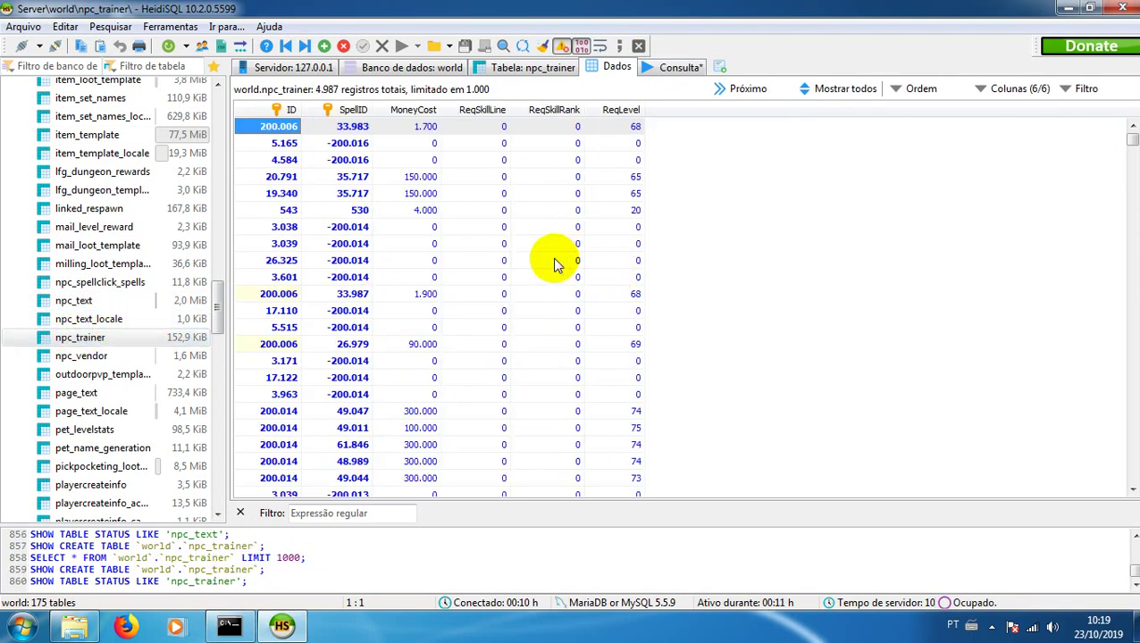
Step: View the data rows of the quest_template and quest_poi_points tables
scroll(152, 325, "down", 5)
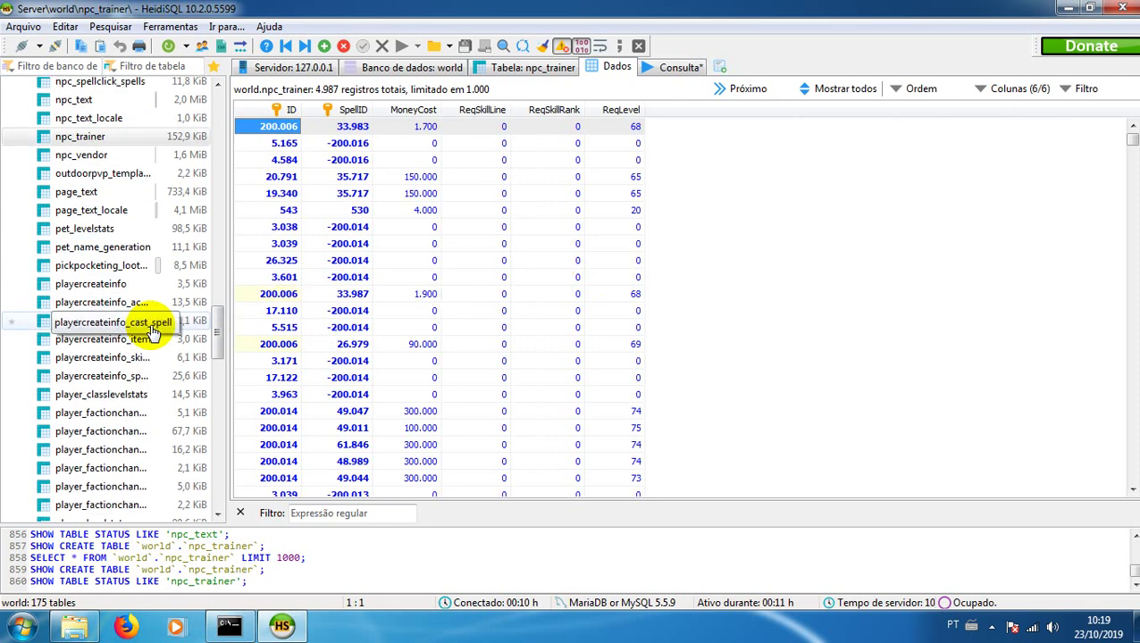
scroll(157, 331, "down", 10)
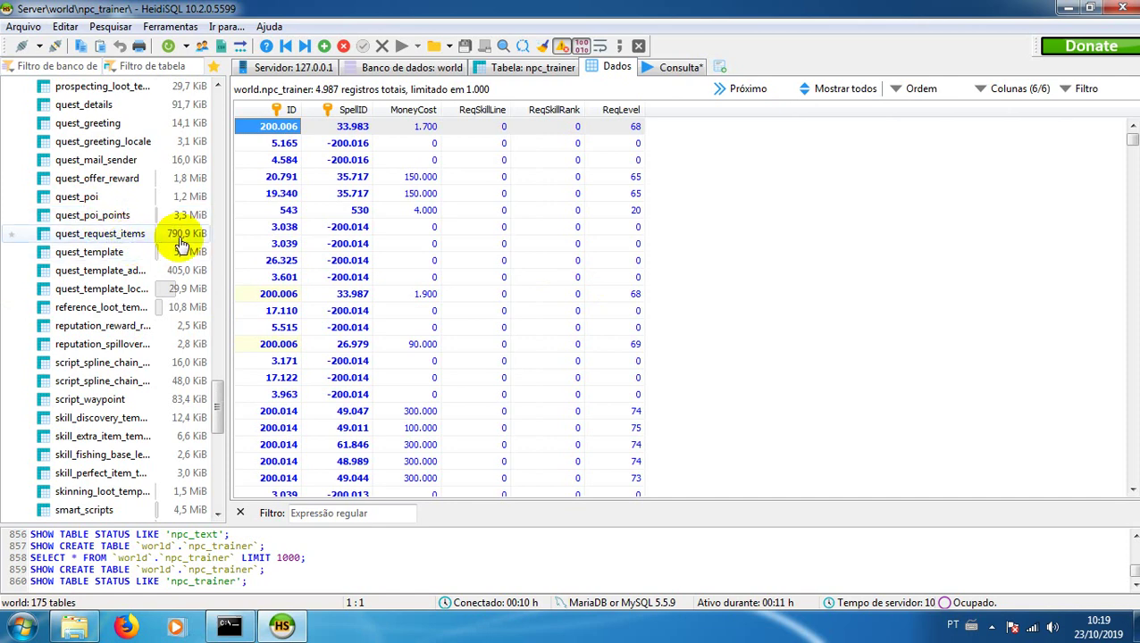
left_click(91, 250)
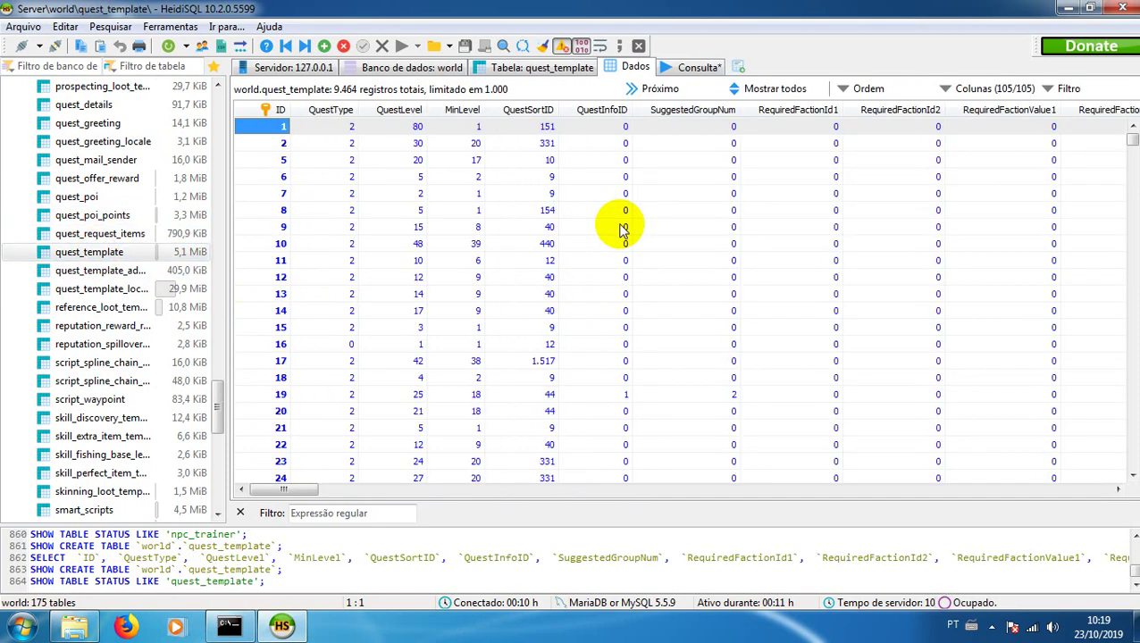
left_click(90, 215)
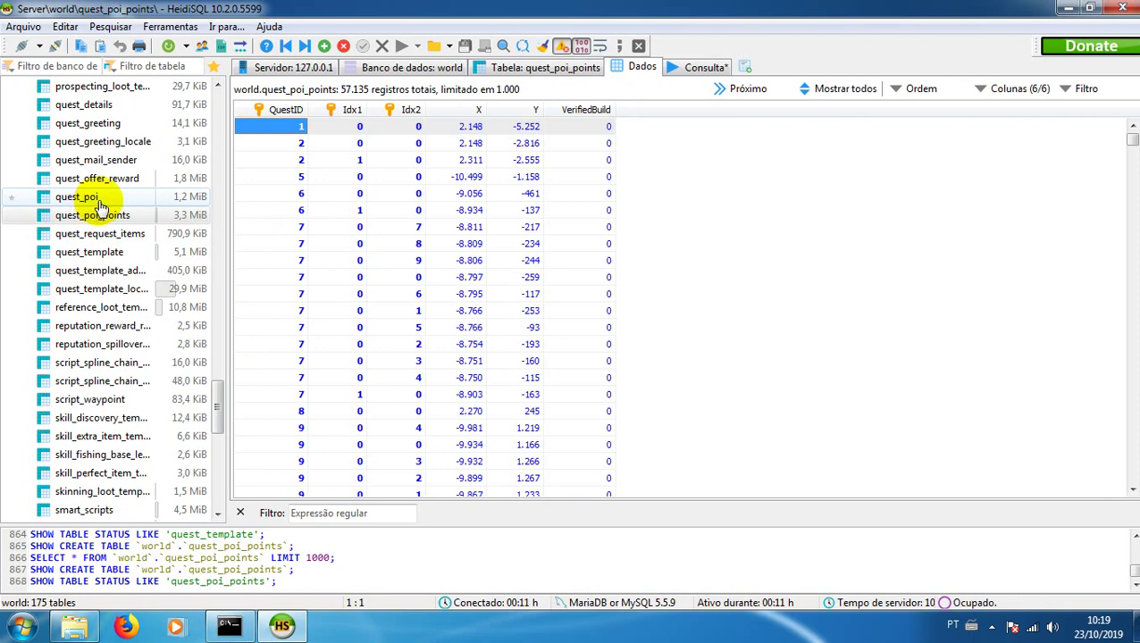
Step: Look through the remaining world tables down to waypoint_scripts, and collapse the world database
scroll(102, 290, "down", 6)
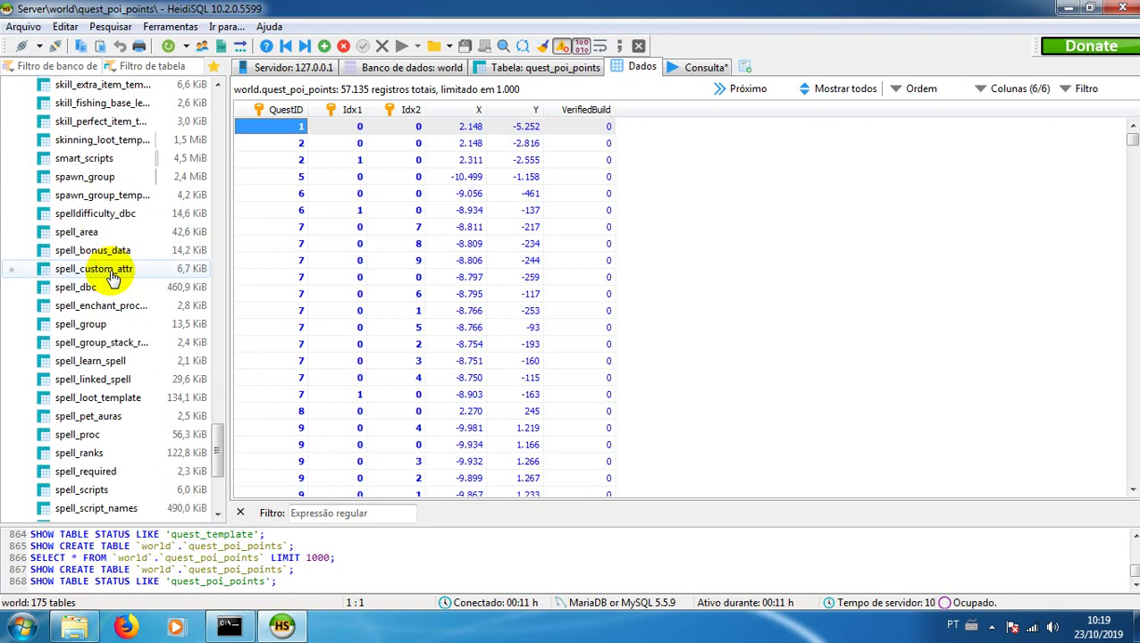
scroll(112, 279, "down", 4)
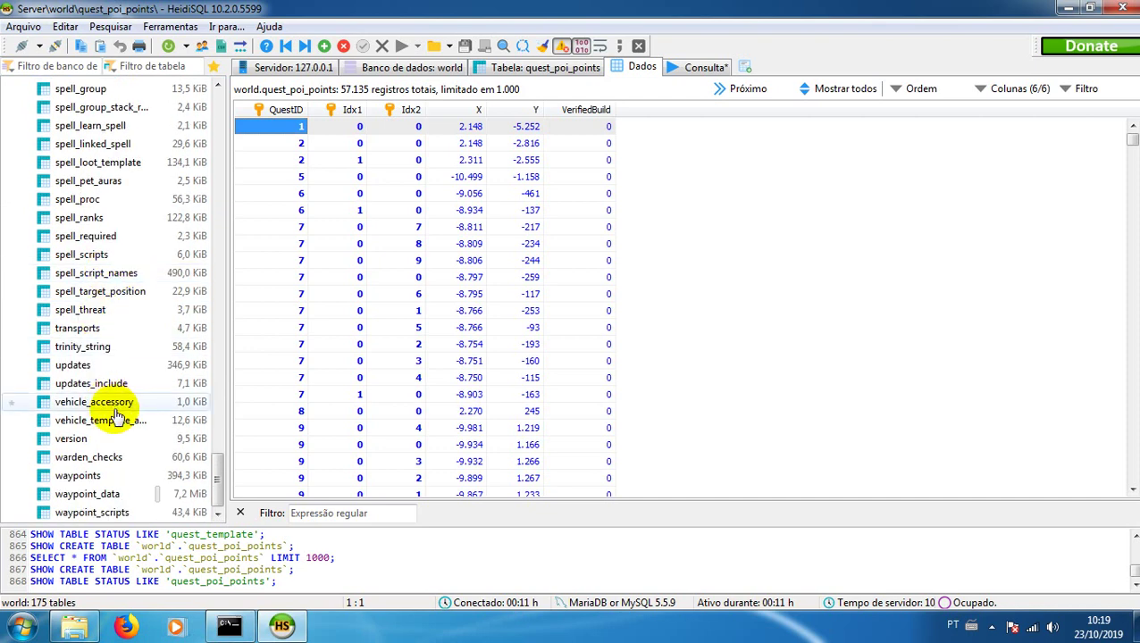
scroll(116, 418, "up", 20)
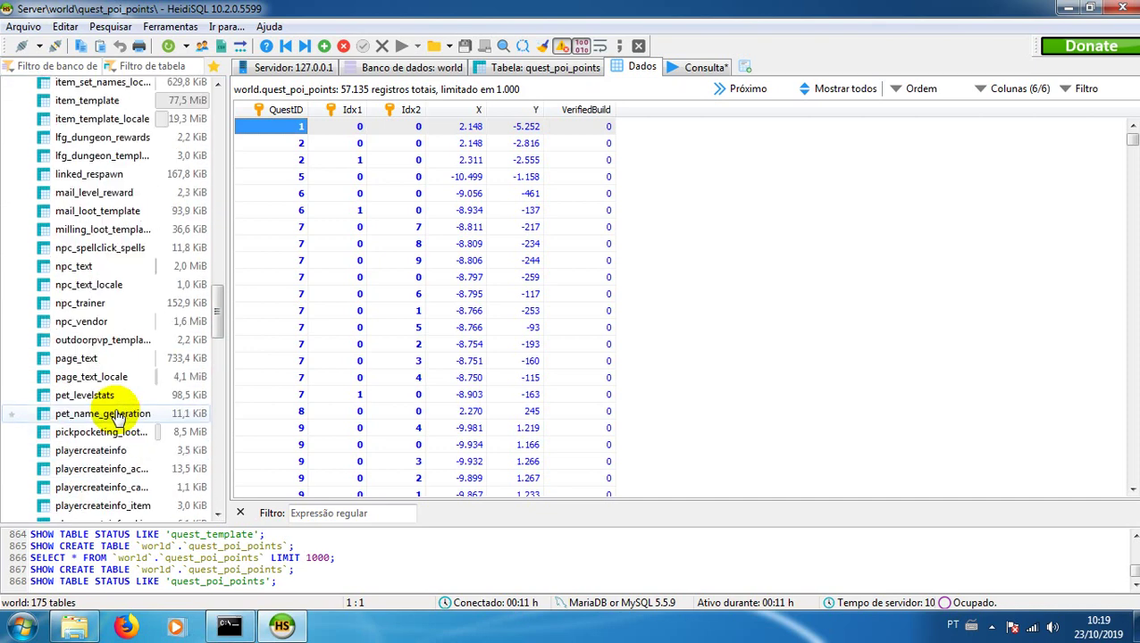
scroll(116, 418, "up", 20)
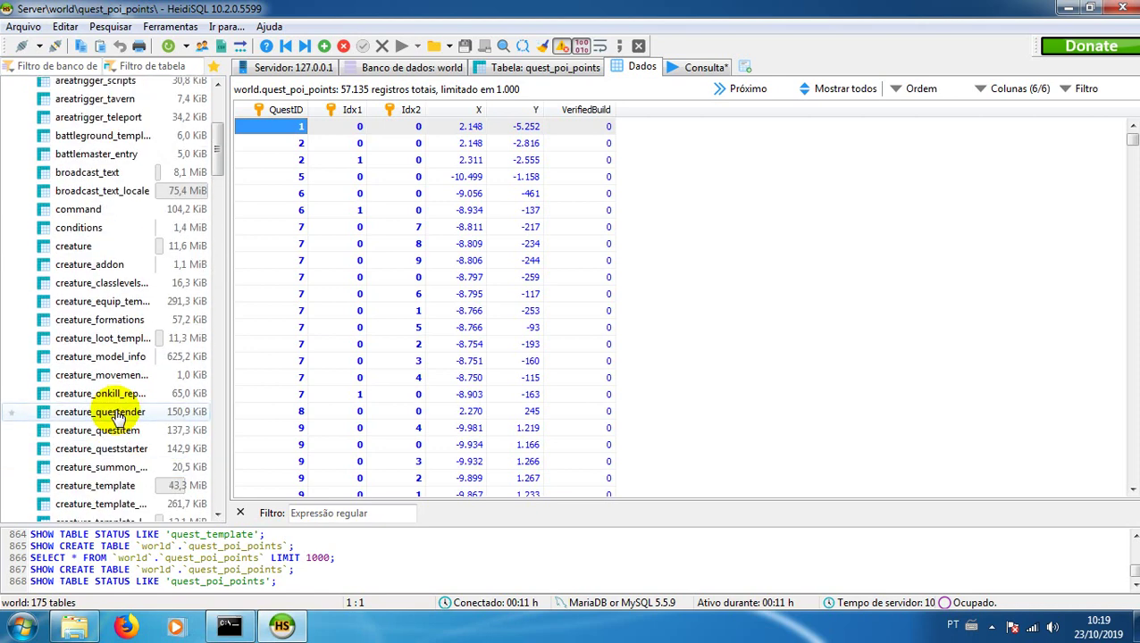
left_click(24, 199)
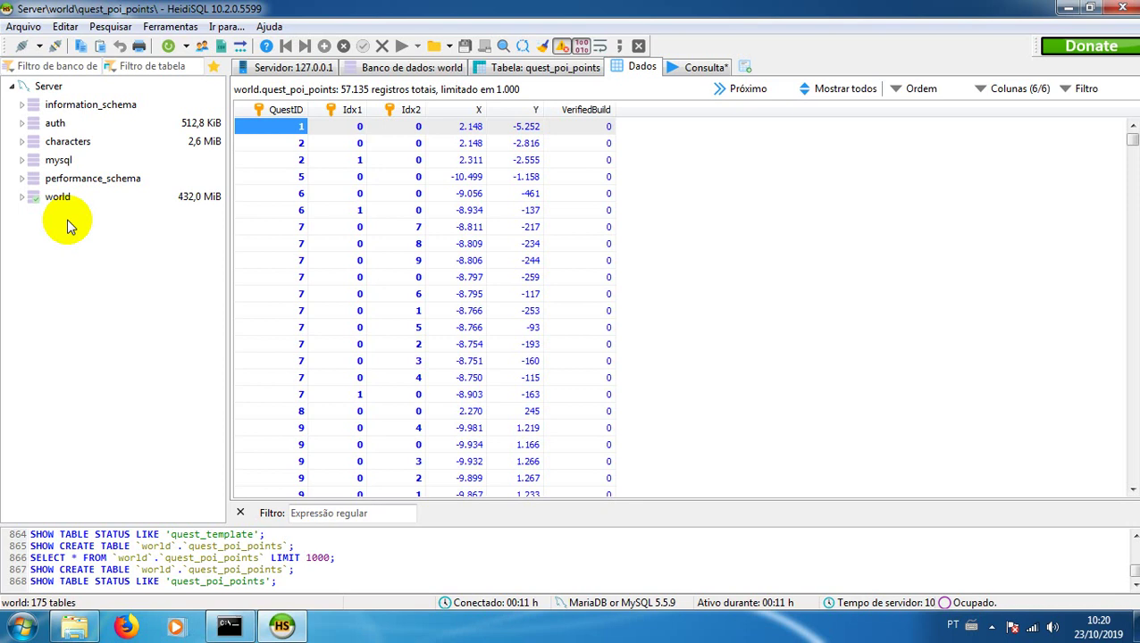
left_click(23, 200)
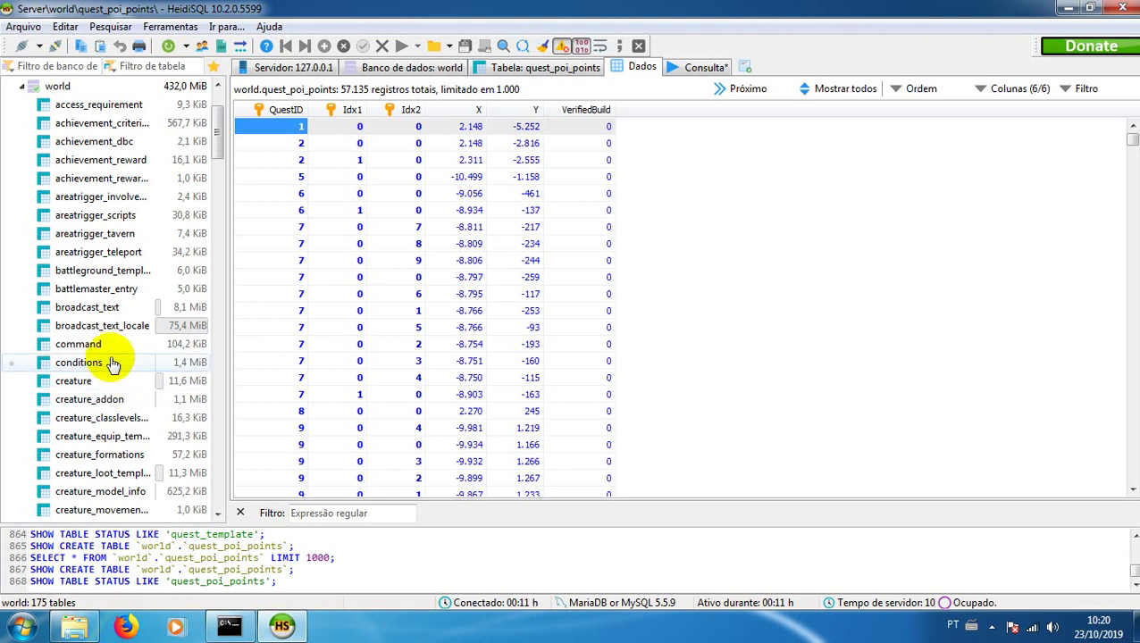
scroll(143, 366, "up", 2)
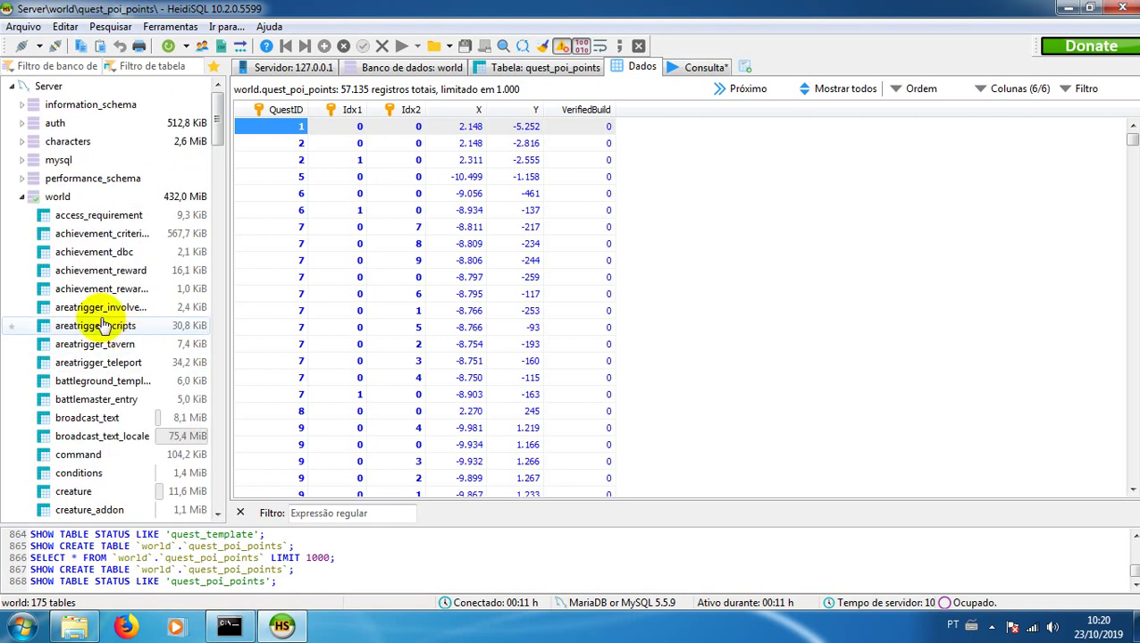
left_click(22, 197)
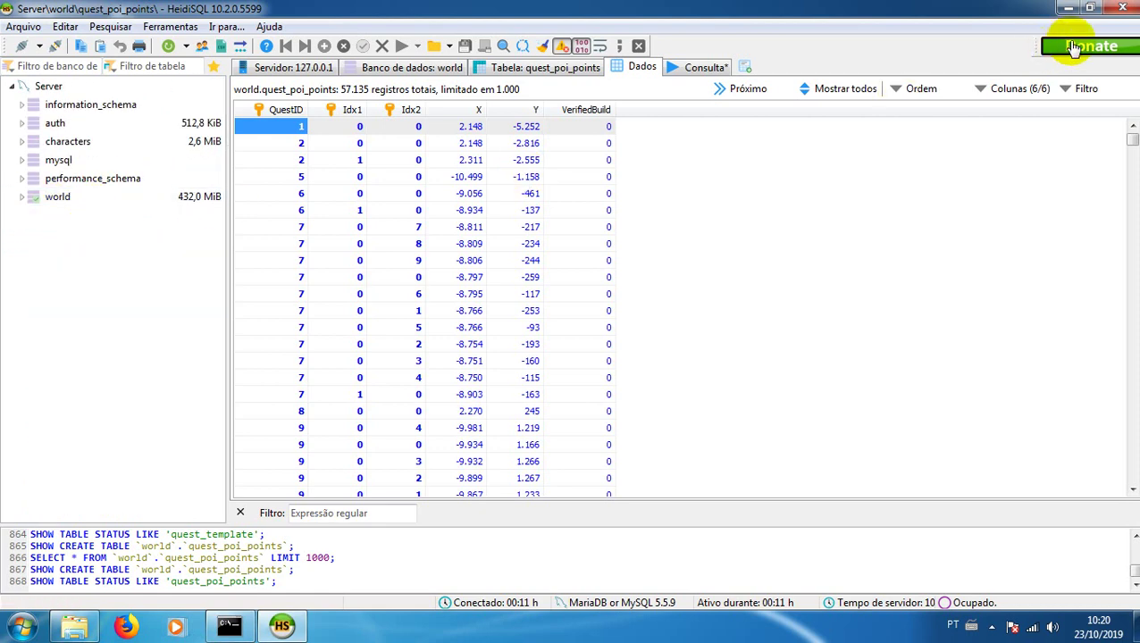
Step: Close HeidiSQL without saving the modified CREATE DATABASE query
left_click(1127, 10)
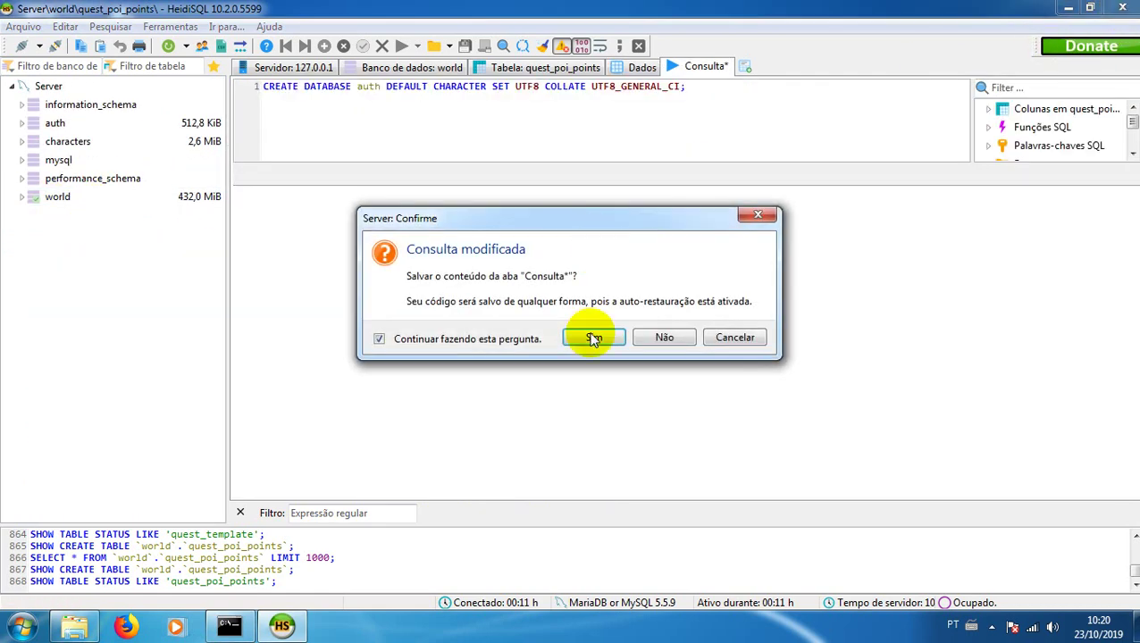
left_click(654, 337)
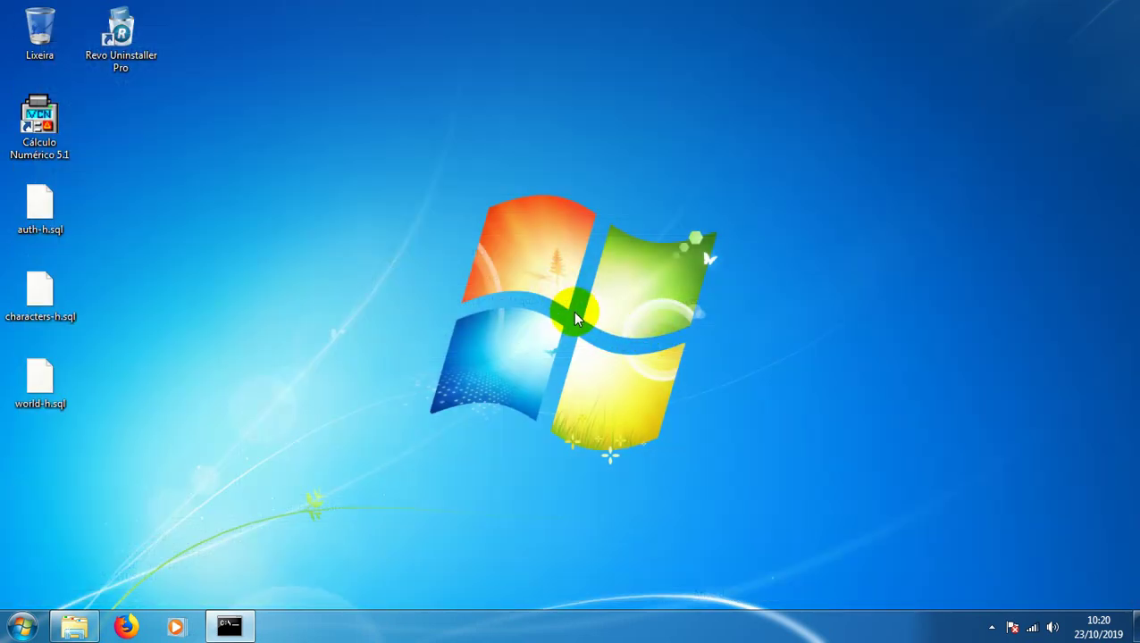